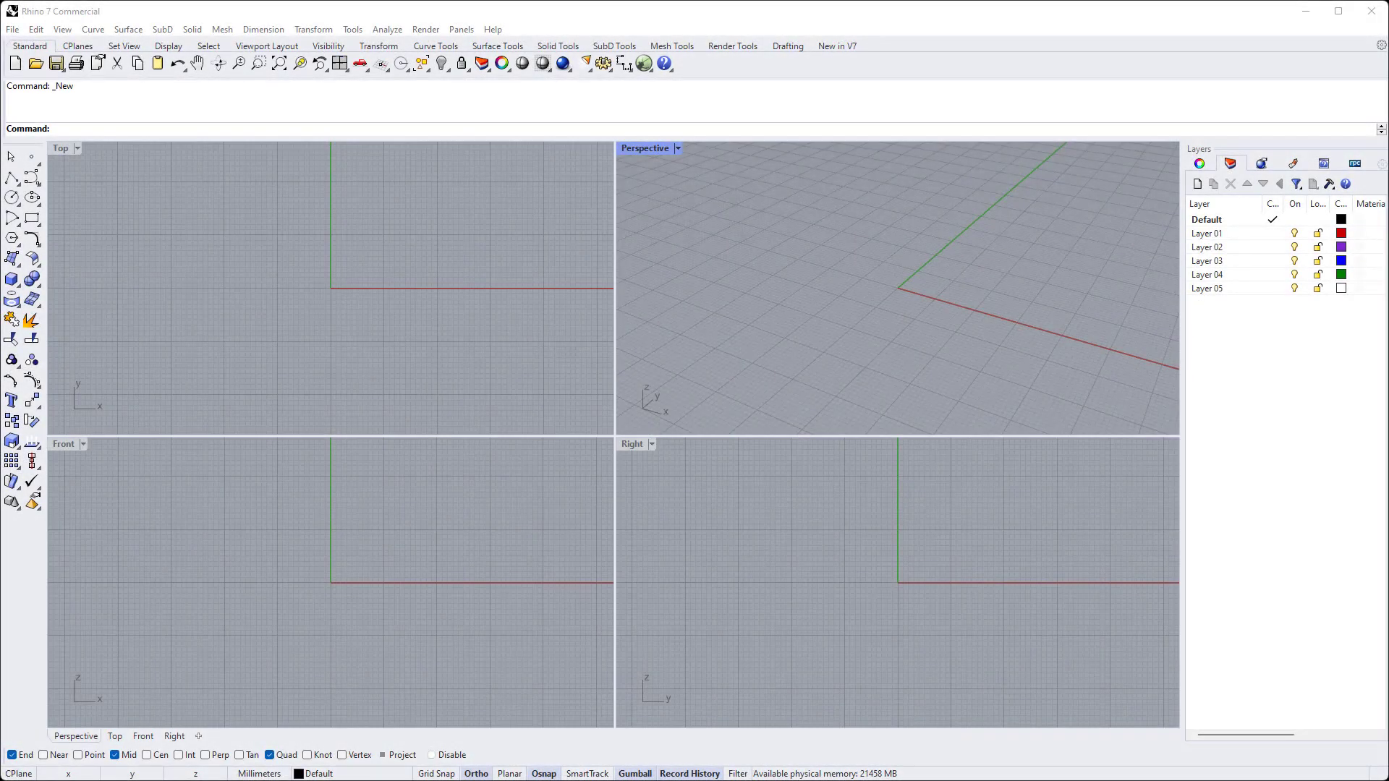
Open the JTR CAD - SIGNET RING model file
{"action": "left_click", "coordinate": [13, 29]}
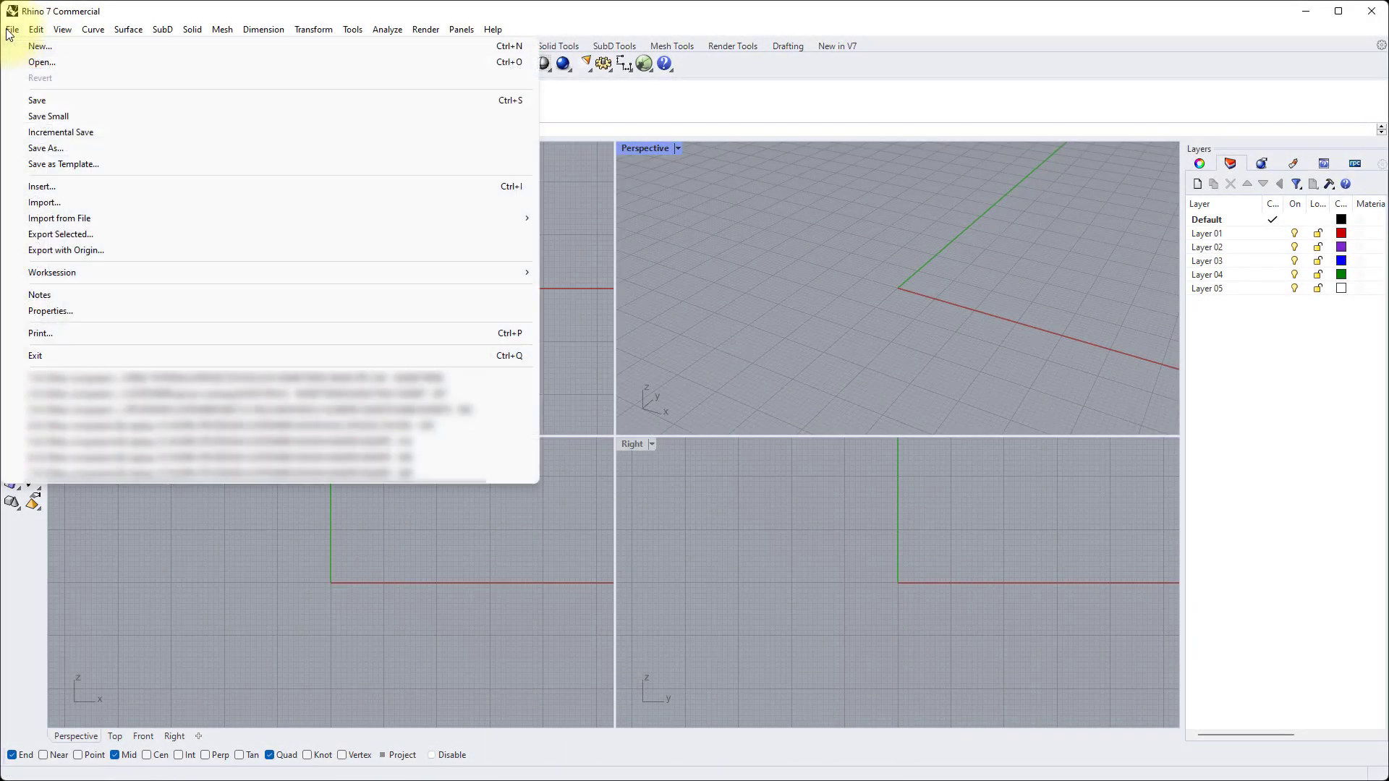
{"action": "left_click", "coordinate": [42, 62]}
{"action": "left_click", "coordinate": [208, 261]}
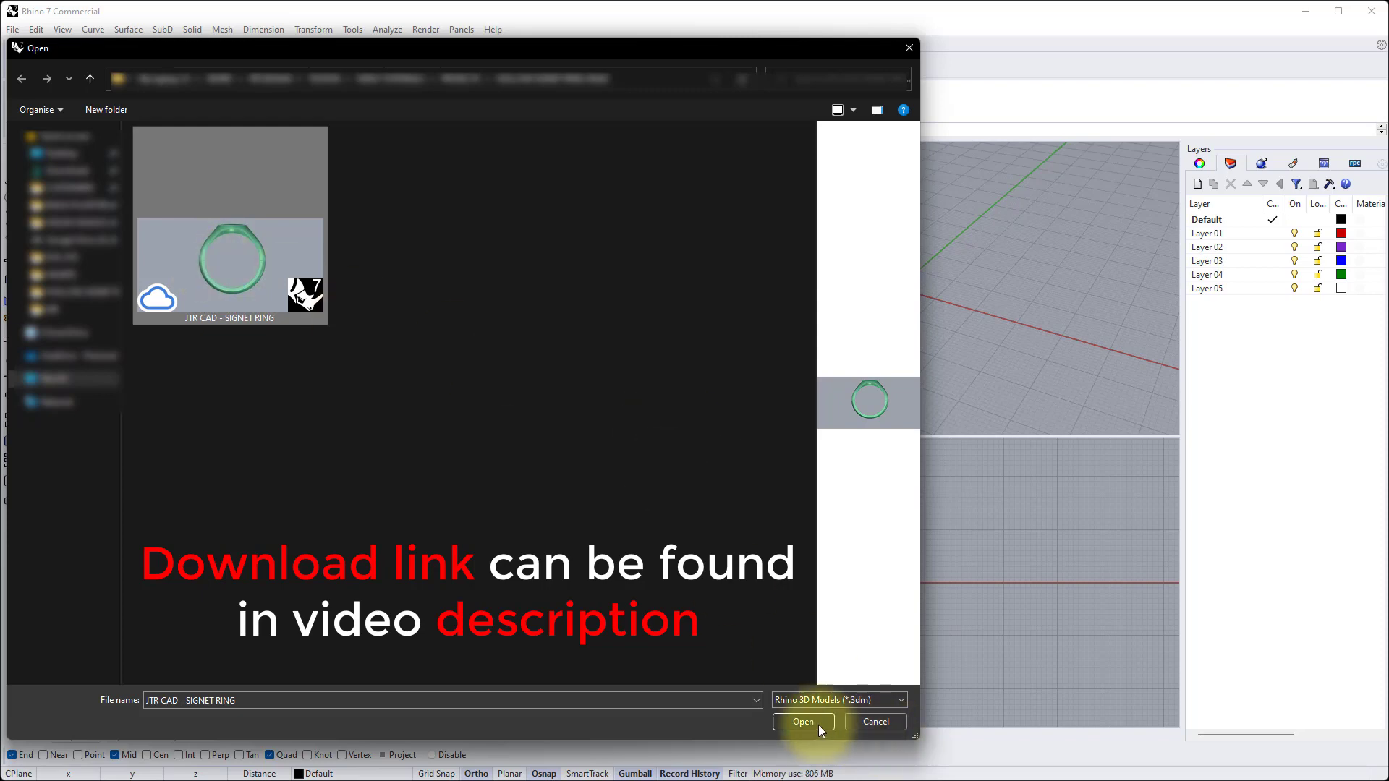
{"action": "left_click", "coordinate": [797, 724]}
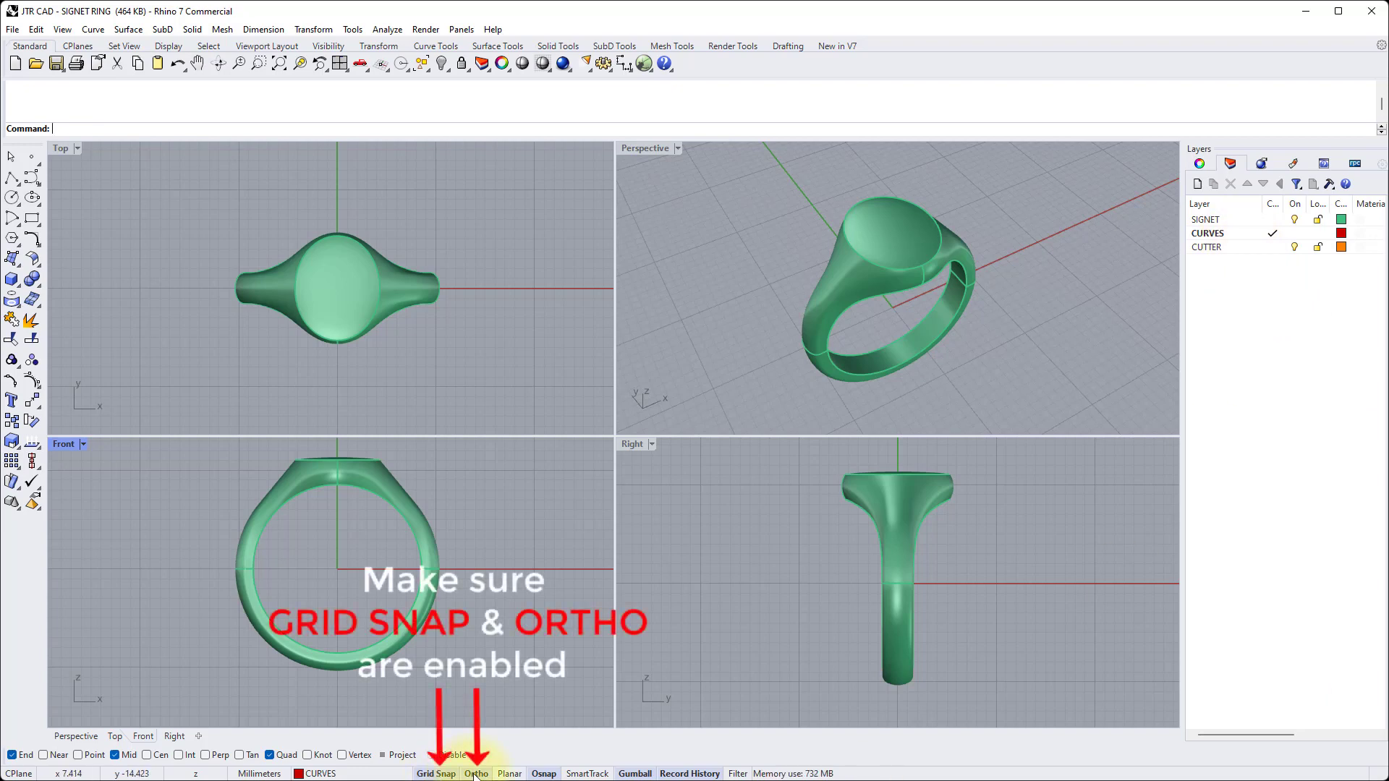
In the maximized Top view, section the ring along its lengthwise and crosswise centre lines
{"action": "double_click", "coordinate": [60, 149]}
{"action": "type", "text": "Section"}
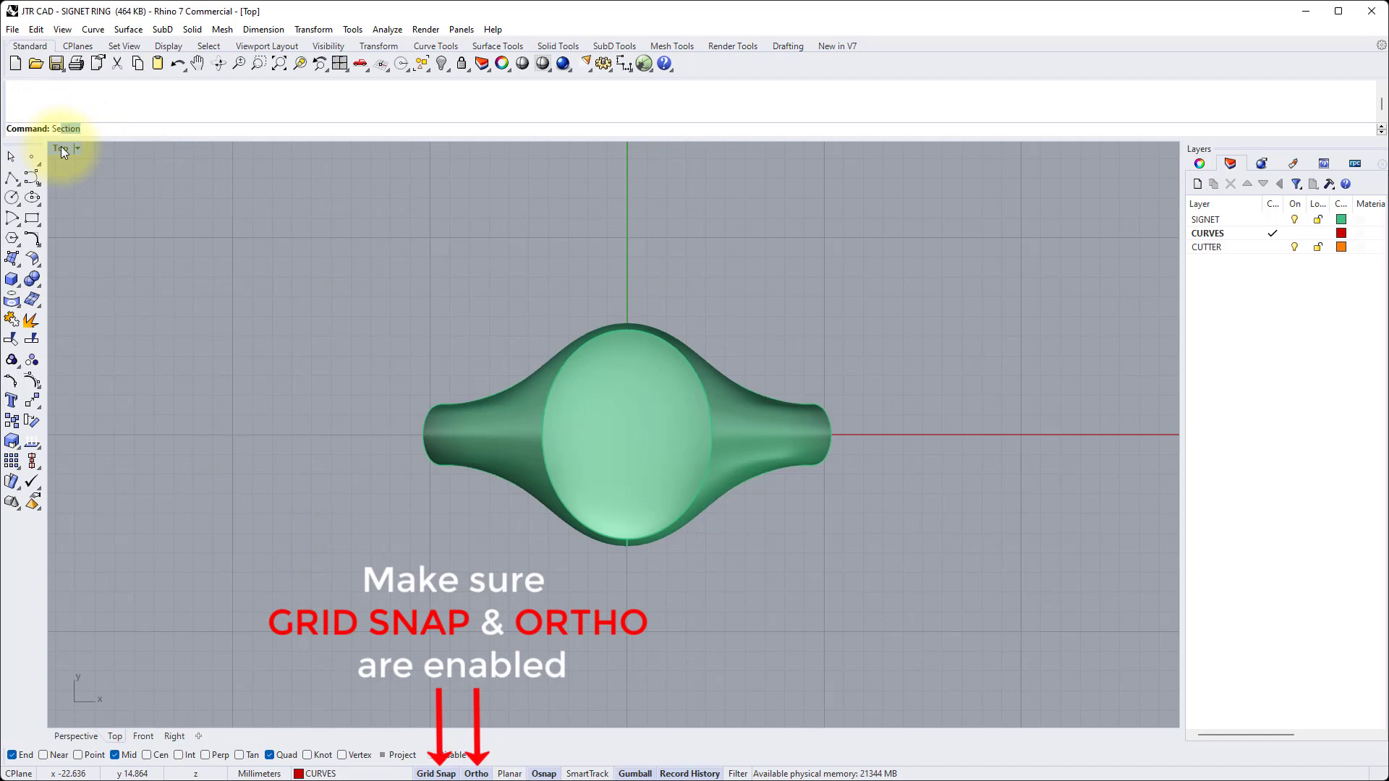
{"action": "key", "text": "Return"}
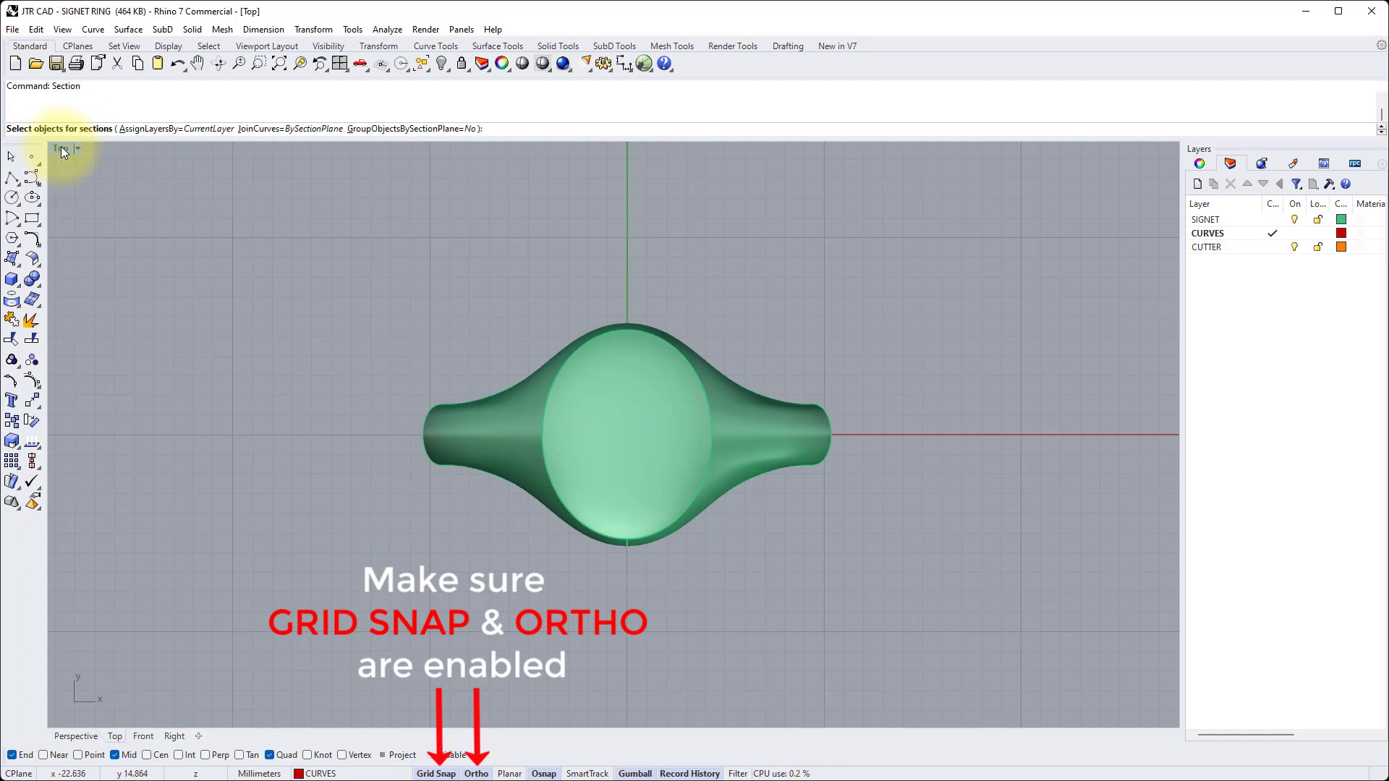
{"action": "left_click", "coordinate": [619, 353]}
{"action": "key", "text": "Return"}
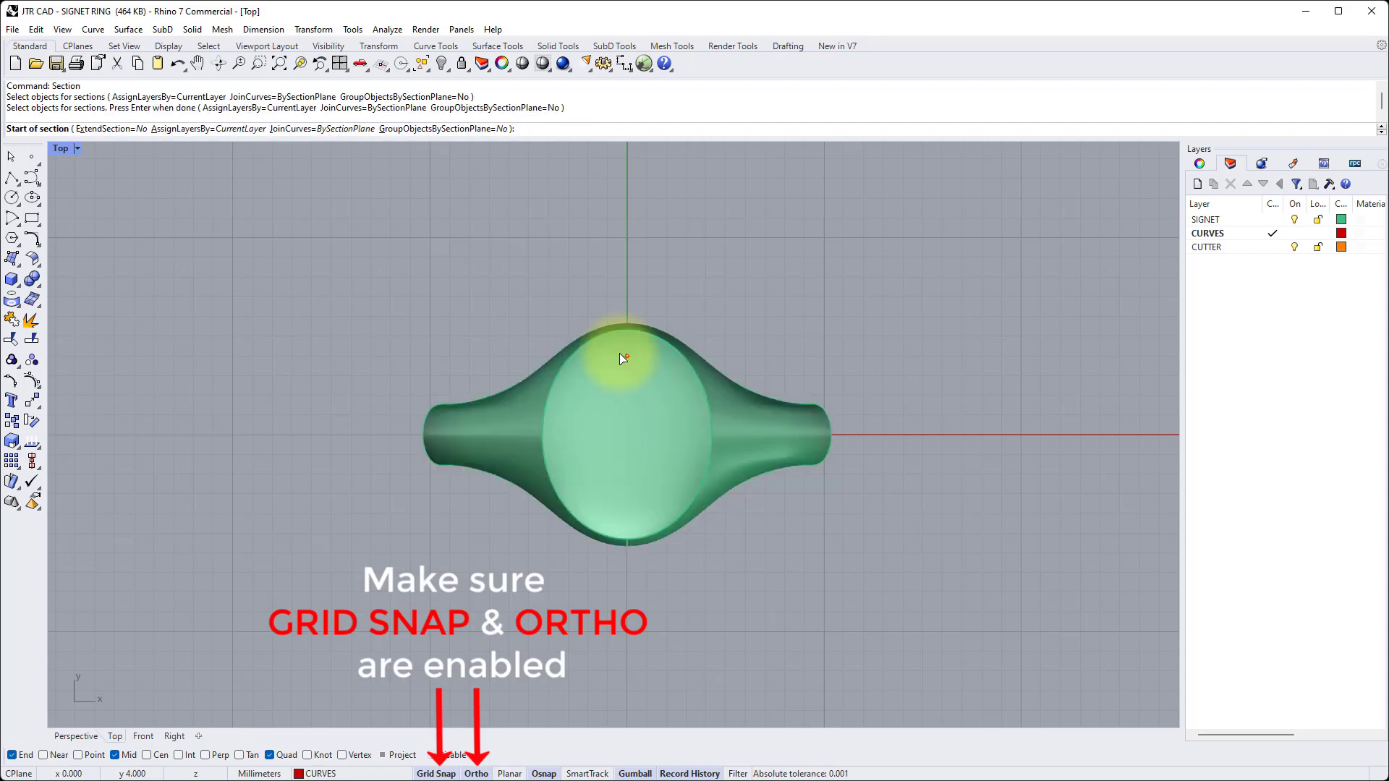
{"action": "left_click", "coordinate": [391, 434]}
{"action": "left_click", "coordinate": [862, 434]}
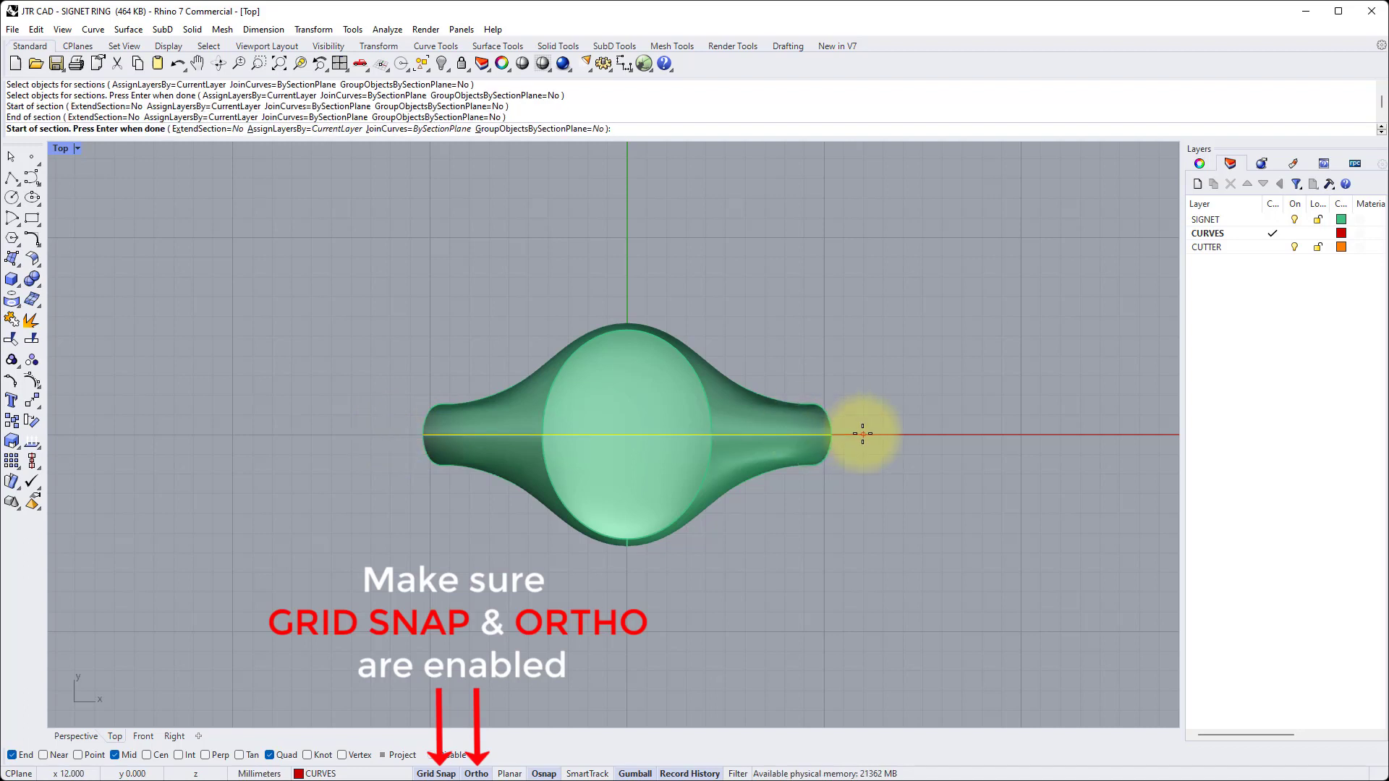
{"action": "left_click", "coordinate": [627, 296]}
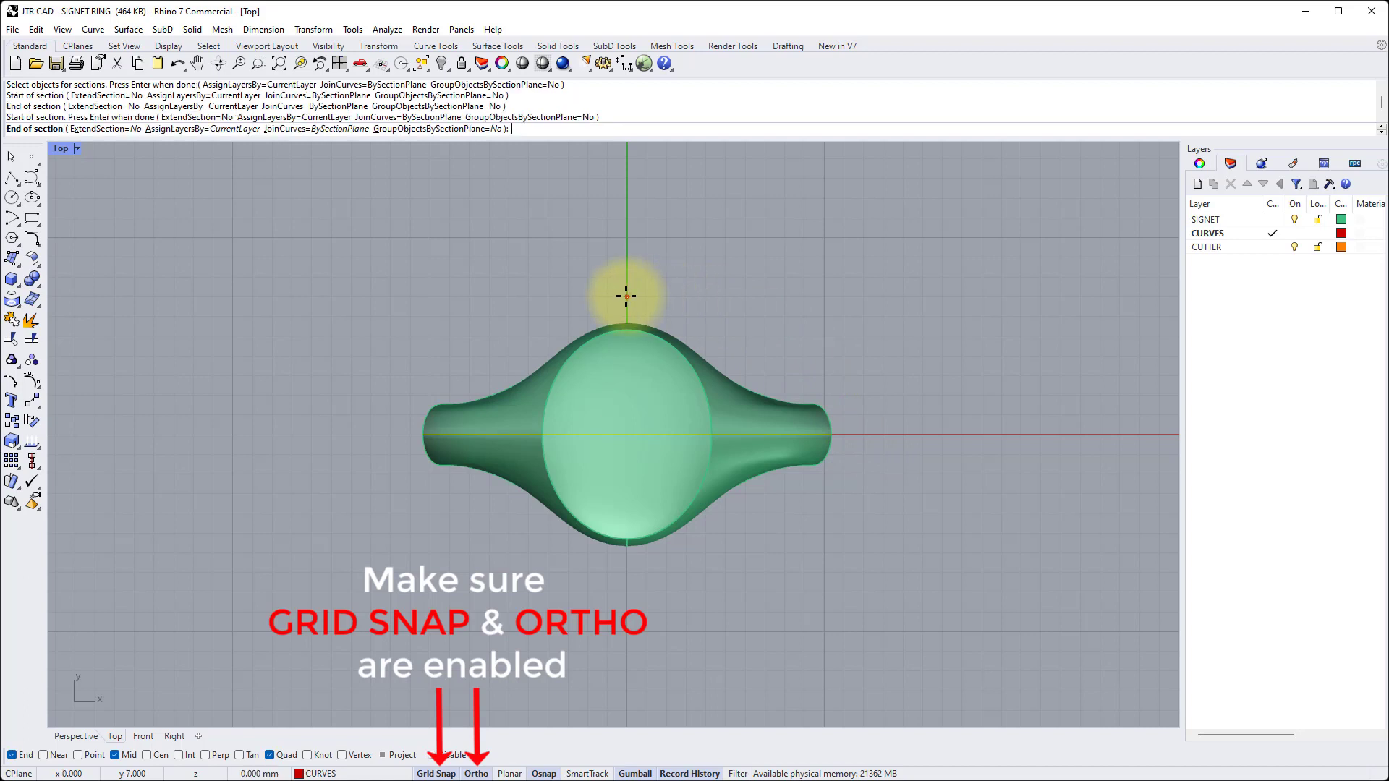
{"action": "left_click", "coordinate": [627, 578]}
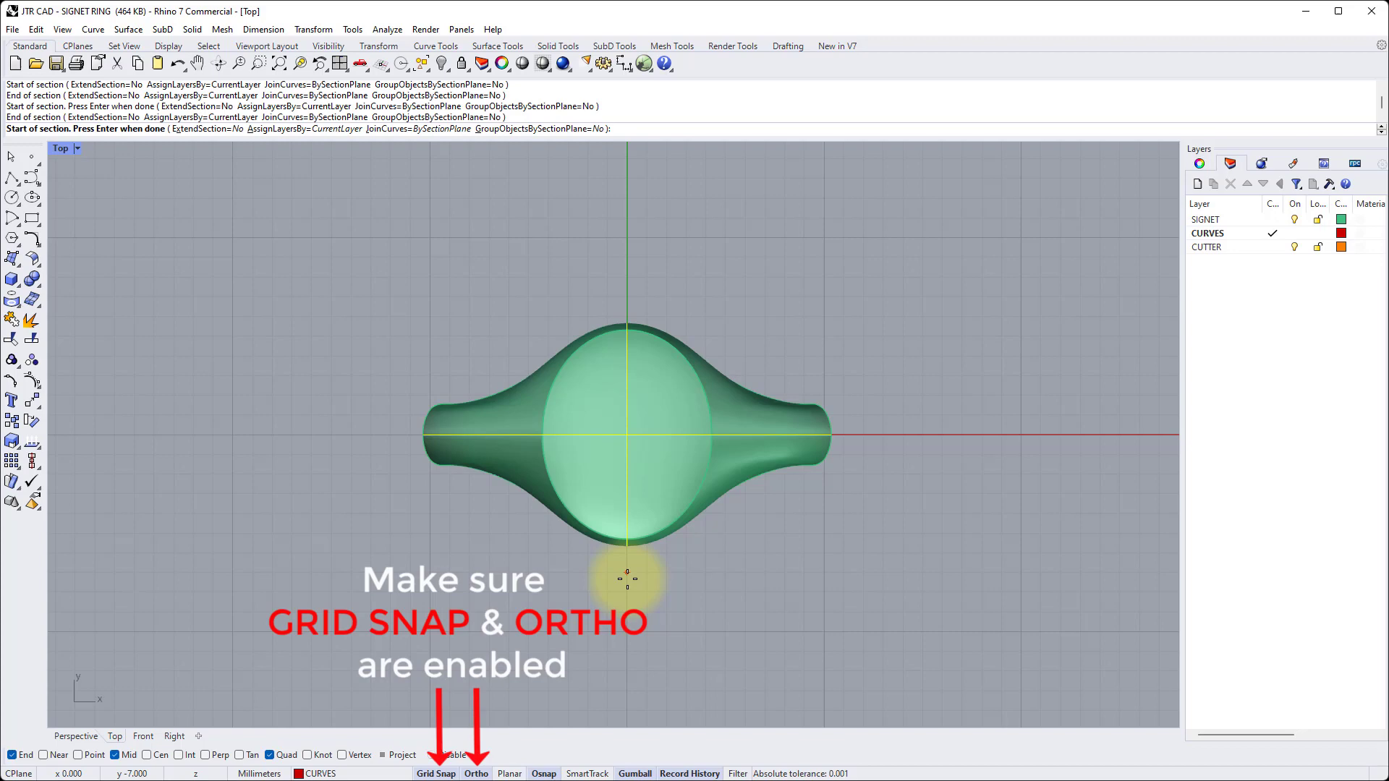
{"action": "key", "text": "Return"}
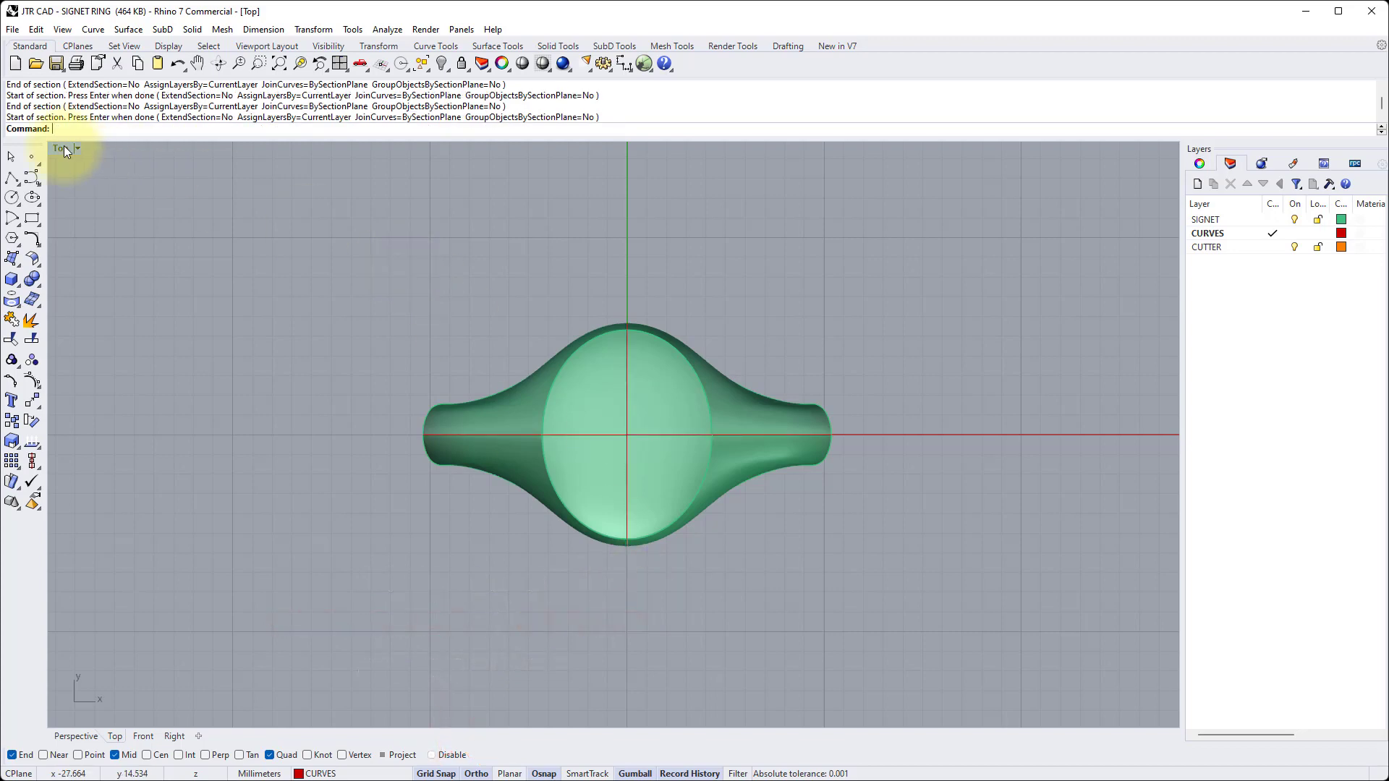
Maximize and tilt the Perspective view, and turn off the SIGNET layer
{"action": "double_click", "coordinate": [63, 147]}
{"action": "double_click", "coordinate": [641, 149]}
{"action": "right_click_drag", "start_coordinate": [674, 336], "coordinate": [578, 389]}
{"action": "left_click", "coordinate": [1319, 248]}
{"action": "left_click", "coordinate": [1294, 220]}
Explode the two section curves into separate segments
{"action": "right_click_drag", "start_coordinate": [496, 273], "coordinate": [544, 296]}
{"action": "left_click", "coordinate": [540, 289]}
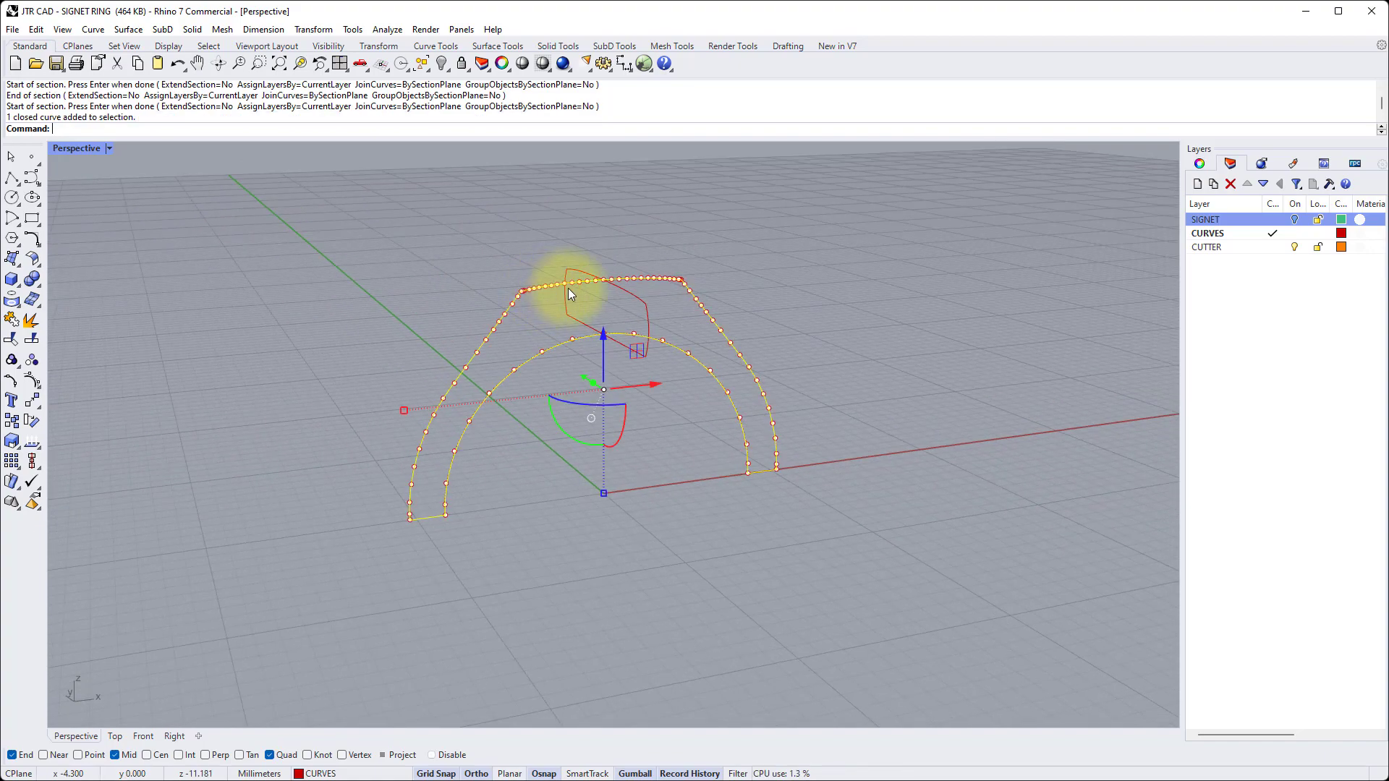
{"action": "left_click", "coordinate": [624, 288], "text": "shift"}
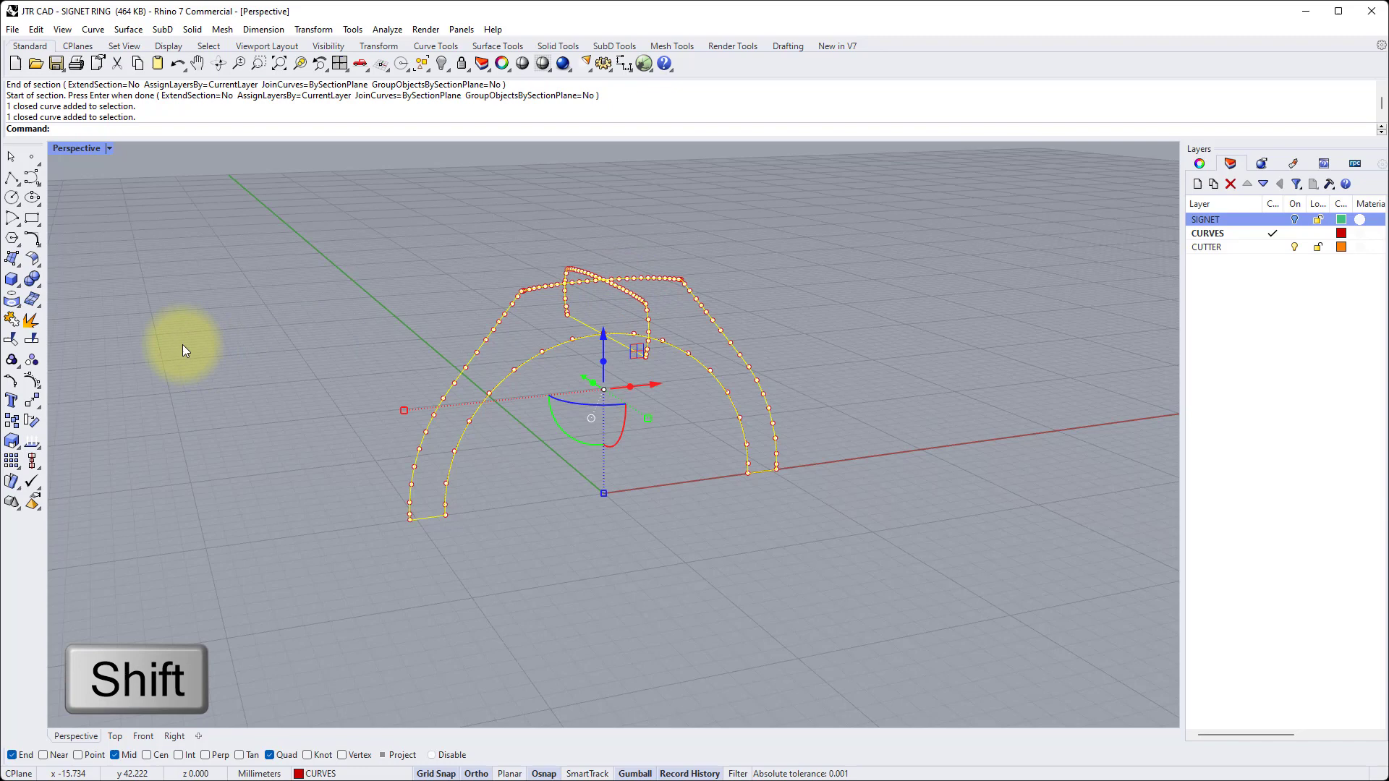
{"action": "left_click", "coordinate": [30, 320]}
Delete the inner arc, both bottom segments and the inner loop's bottom edge
{"action": "left_click", "coordinate": [589, 436]}
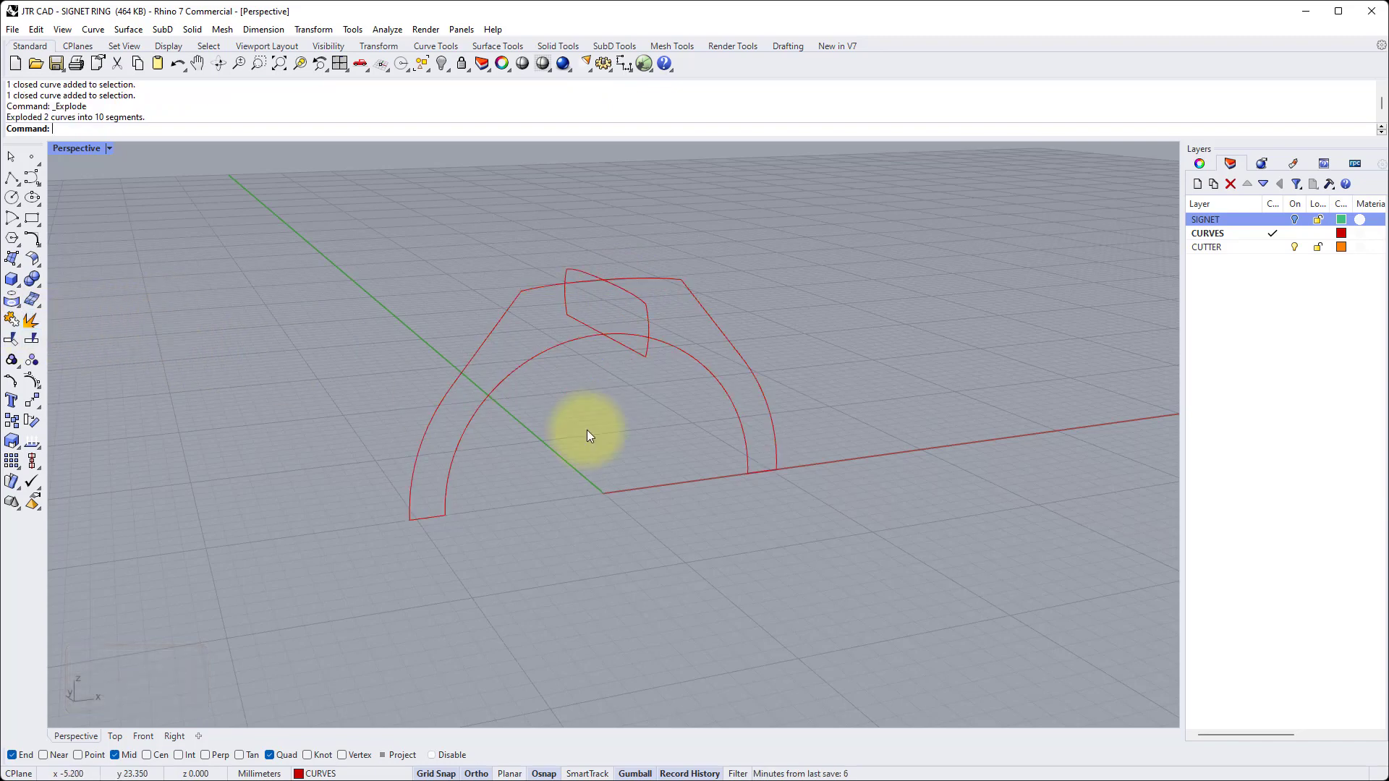
{"action": "left_click", "coordinate": [535, 359]}
{"action": "key", "text": "Delete"}
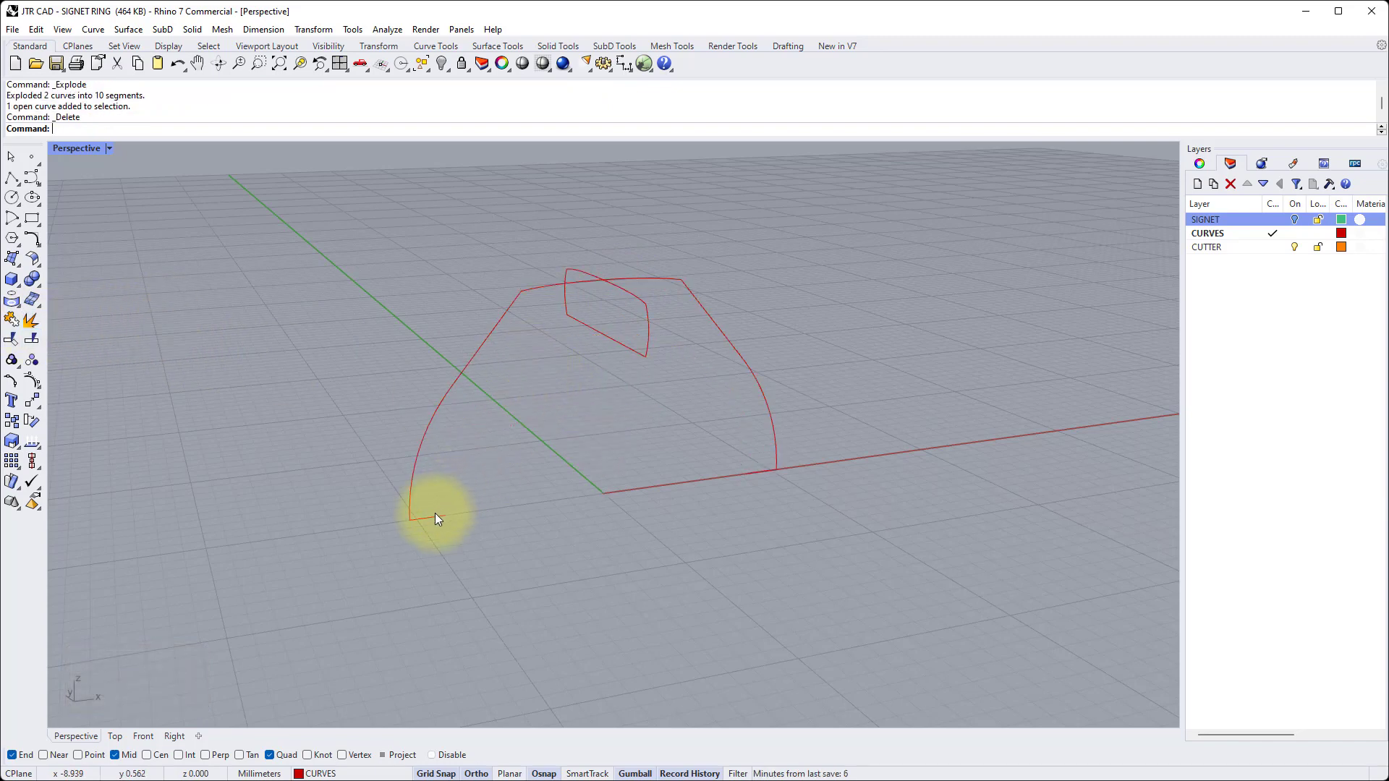
{"action": "left_click", "coordinate": [434, 516]}
{"action": "key", "text": "Delete"}
{"action": "left_click", "coordinate": [764, 470]}
{"action": "key", "text": "Delete"}
{"action": "left_click", "coordinate": [620, 343]}
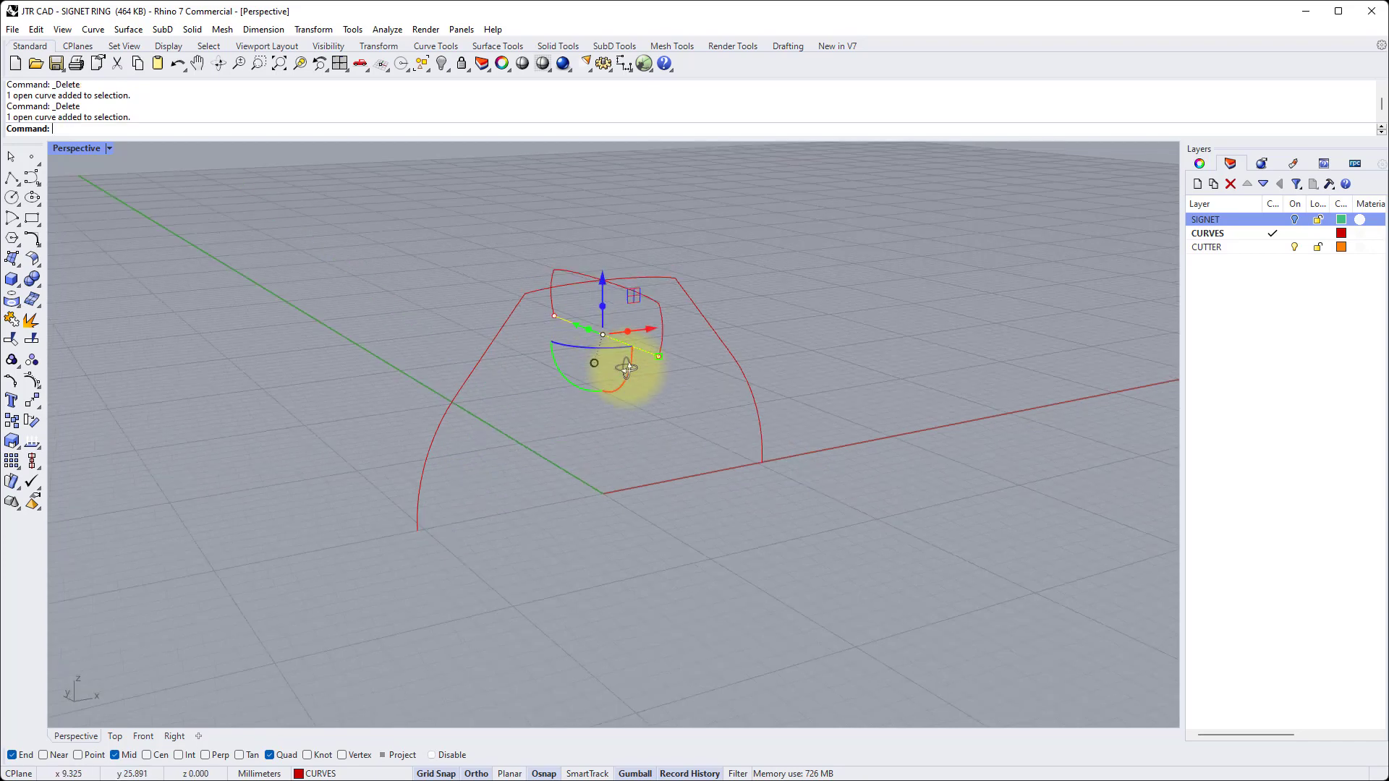
{"action": "key", "text": "Delete"}
Join the six remaining curves into two open profiles
{"action": "right_click_drag", "start_coordinate": [692, 422], "coordinate": [609, 399]}
{"action": "left_click", "coordinate": [511, 304]}
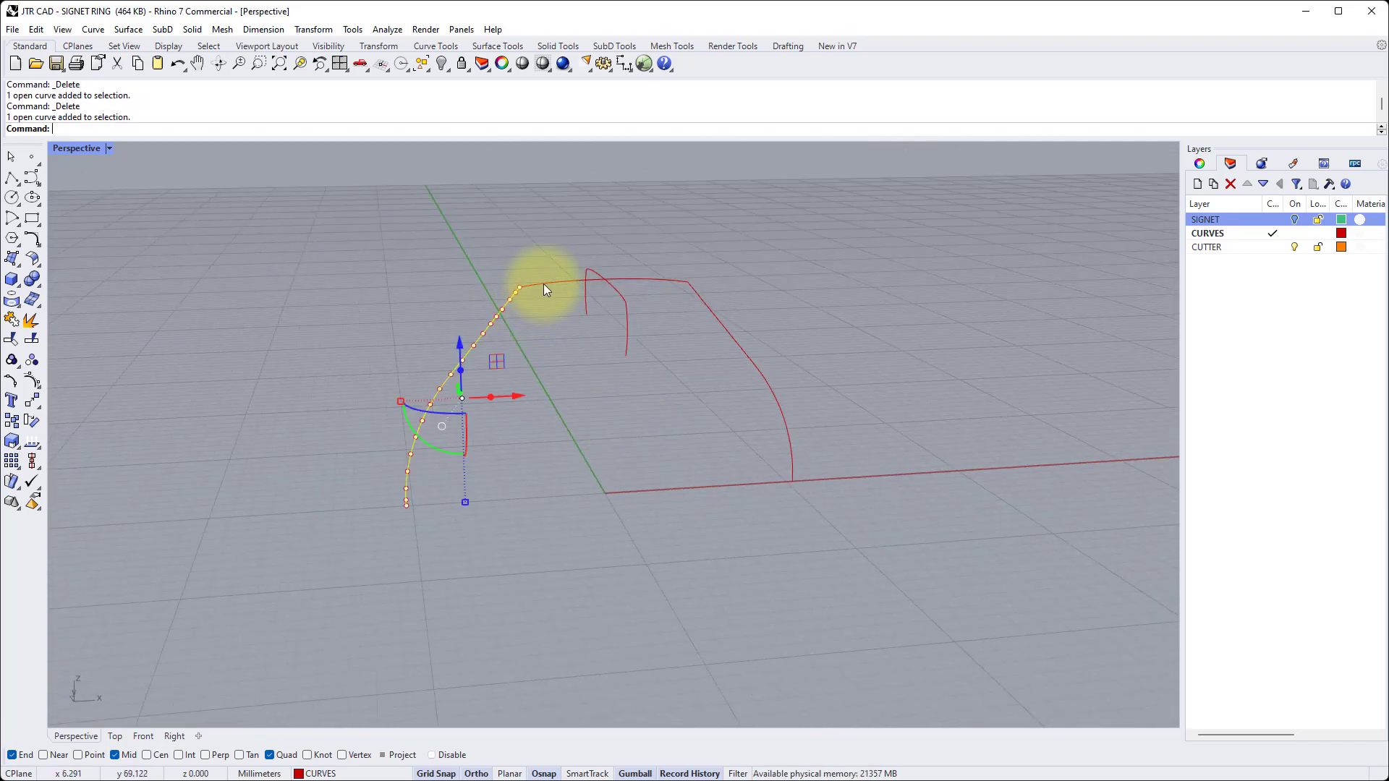
{"action": "left_click", "coordinate": [544, 284]}
{"action": "left_click", "coordinate": [692, 290]}
{"action": "left_click", "coordinate": [773, 291]}
{"action": "left_click_drag", "start_coordinate": [299, 205], "coordinate": [975, 595]}
{"action": "right_click_drag", "start_coordinate": [974, 594], "coordinate": [86, 272]}
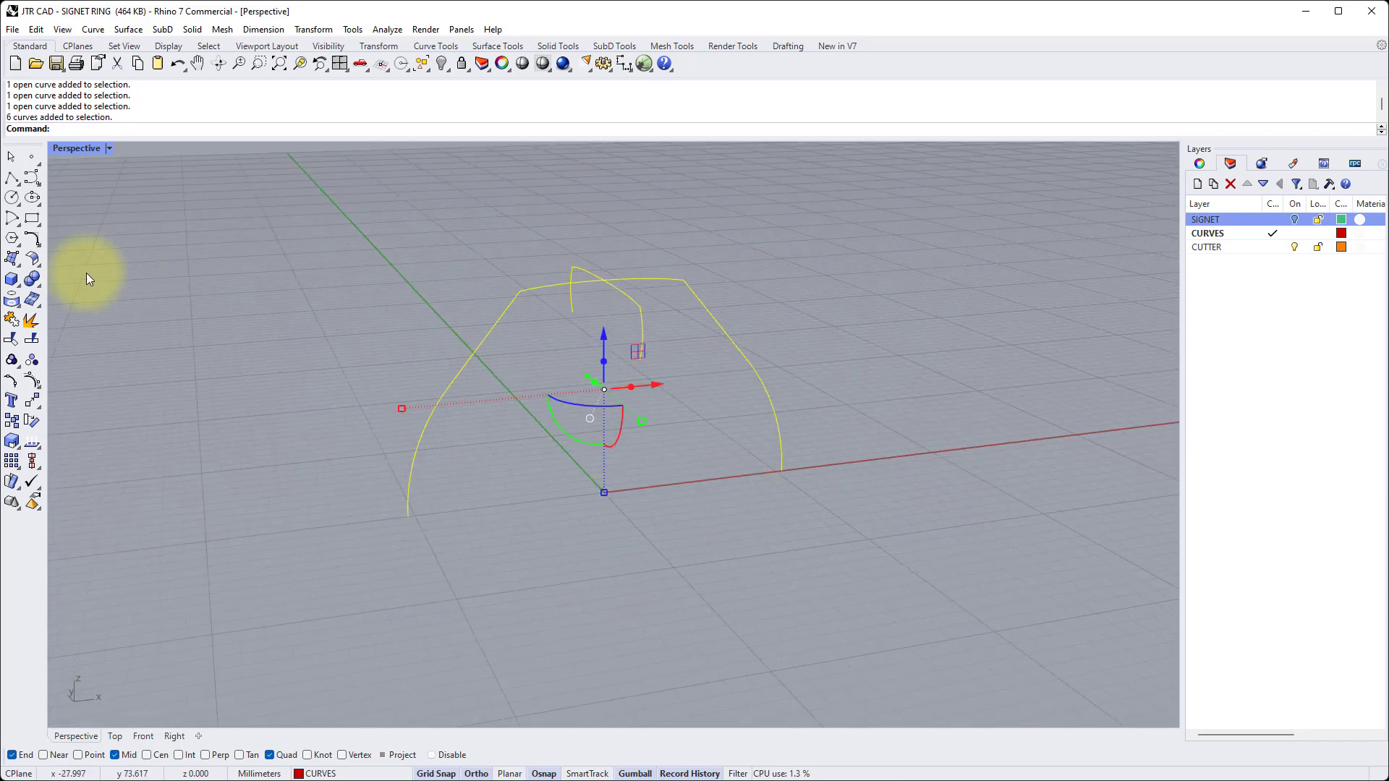
{"action": "left_click", "coordinate": [12, 319]}
Check the joined crosswise and arch profiles by selecting them
{"action": "left_click", "coordinate": [543, 284]}
{"action": "left_click", "coordinate": [614, 285]}
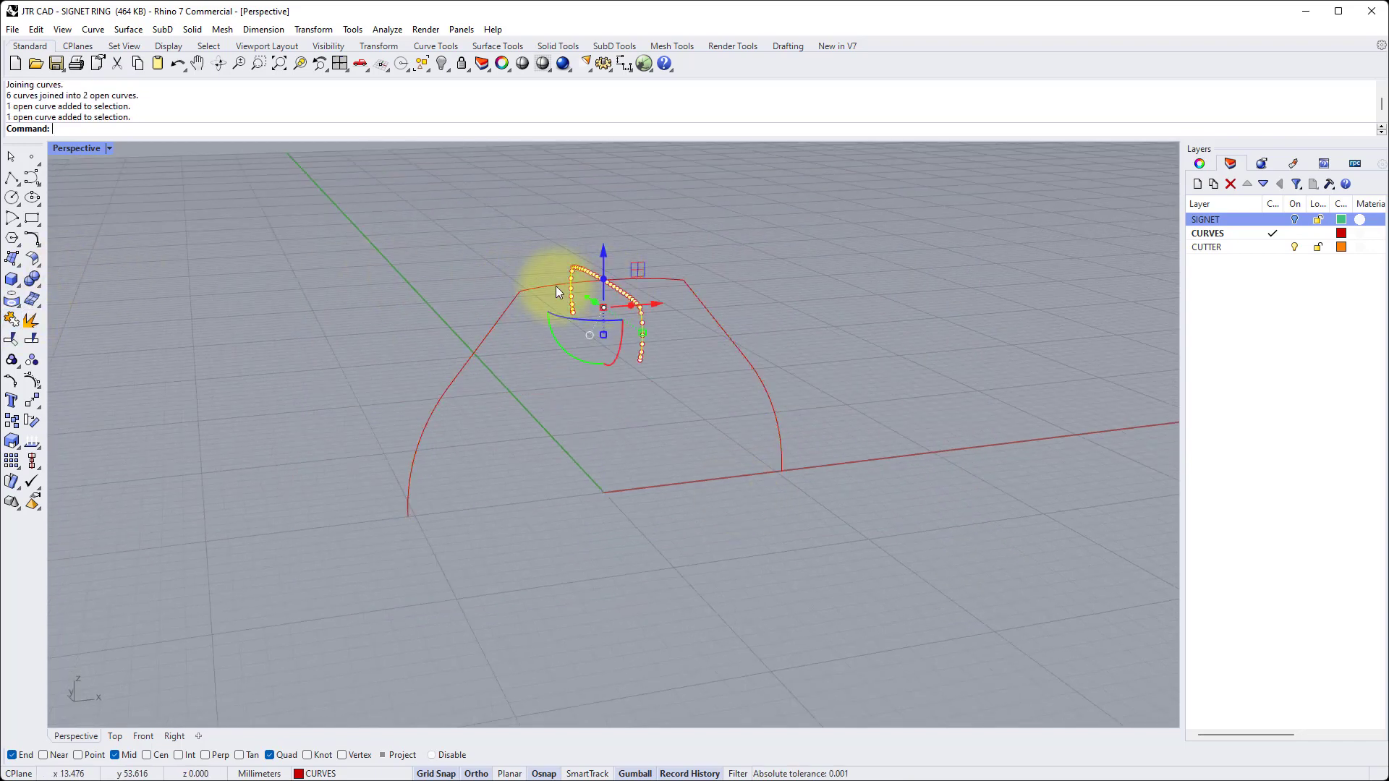
{"action": "left_click", "coordinate": [555, 285]}
{"action": "left_click", "coordinate": [541, 259]}
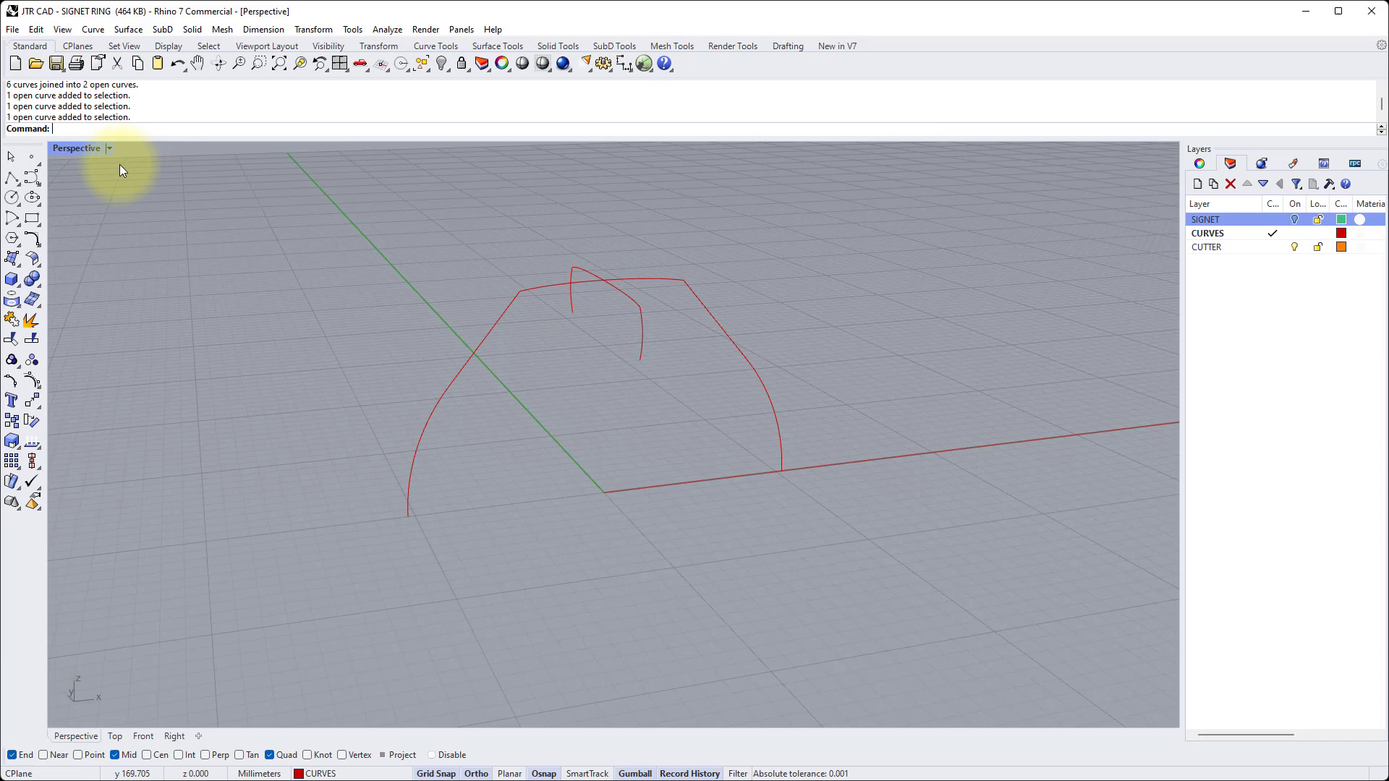
In the maximized Front view, offset the arch curve 1.3 inward
{"action": "double_click", "coordinate": [86, 147]}
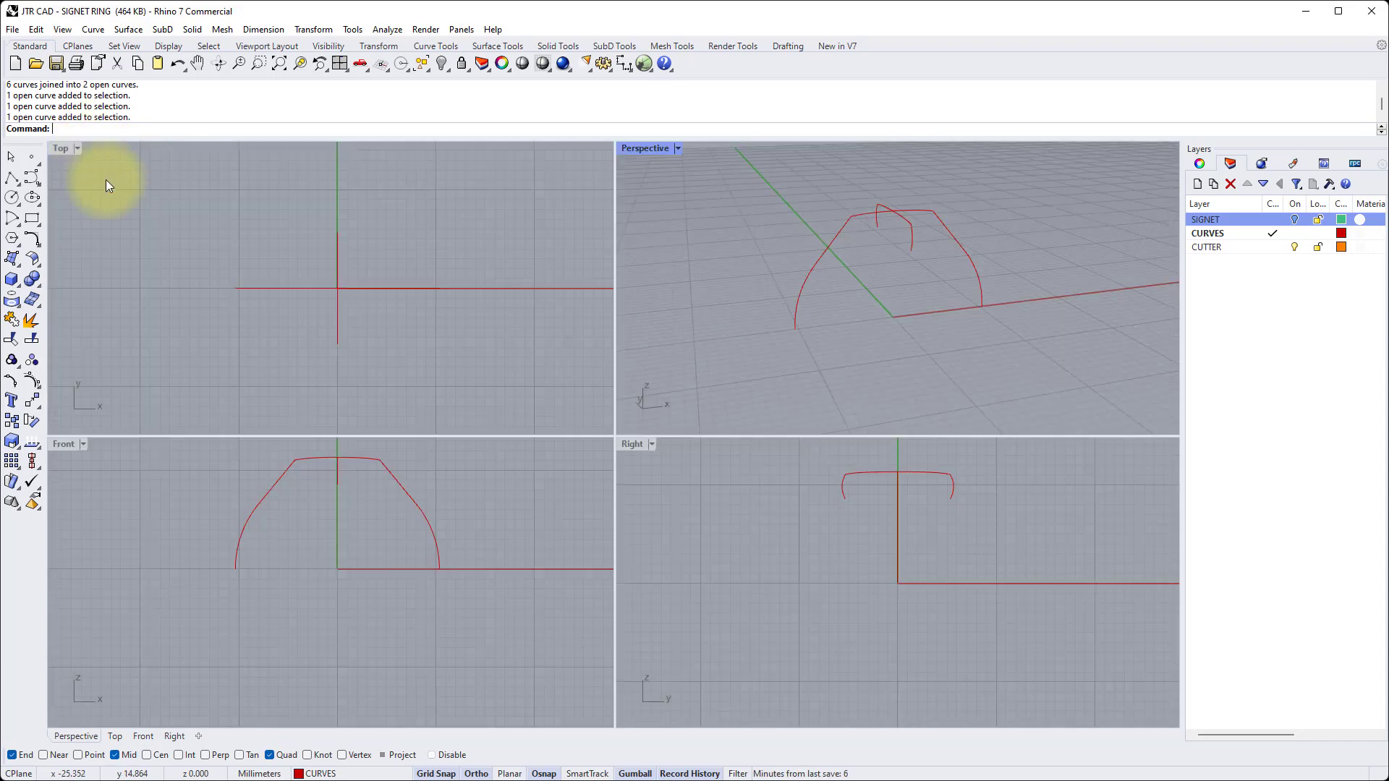
{"action": "double_click", "coordinate": [62, 444]}
{"action": "scroll", "coordinate": [459, 496], "scroll_direction": "up", "scroll_amount": 2}
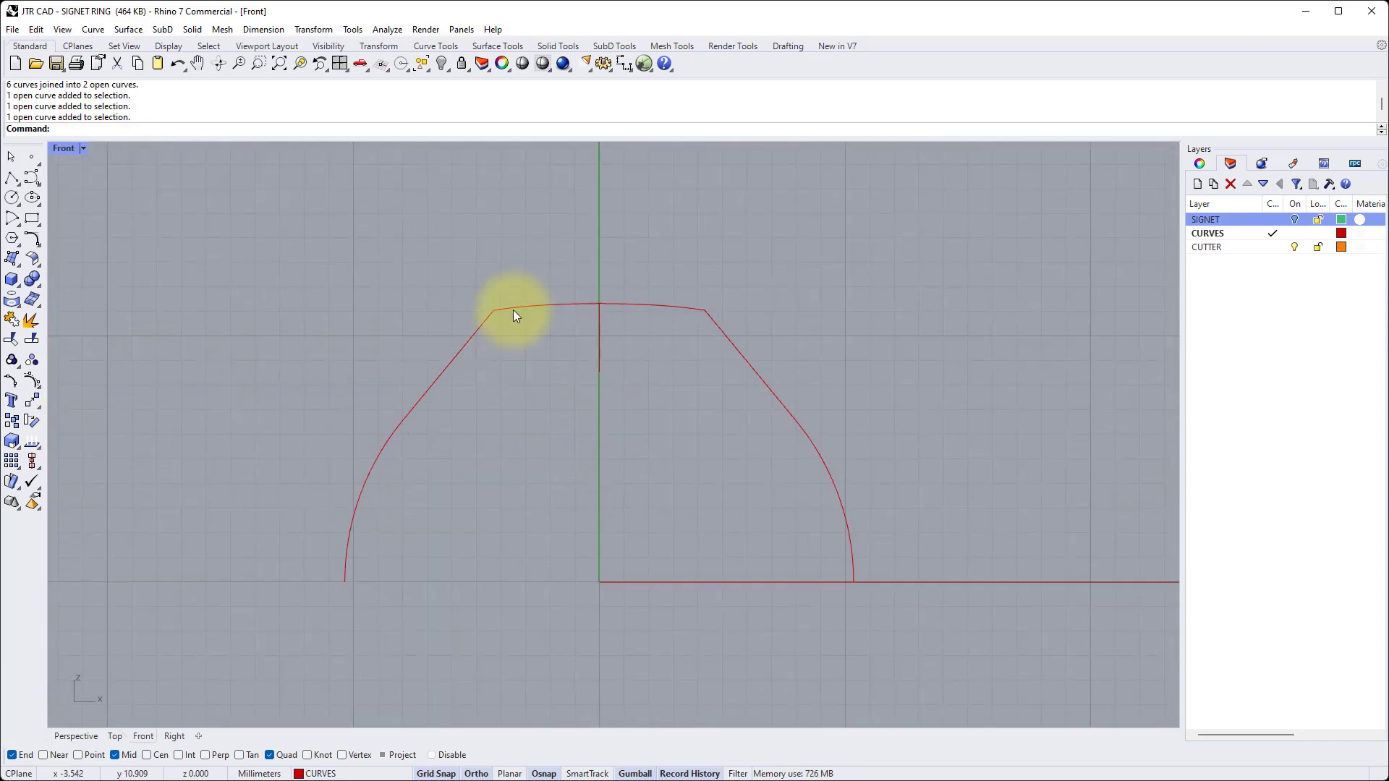
{"action": "left_click", "coordinate": [515, 314]}
{"action": "type", "text": "Offset"}
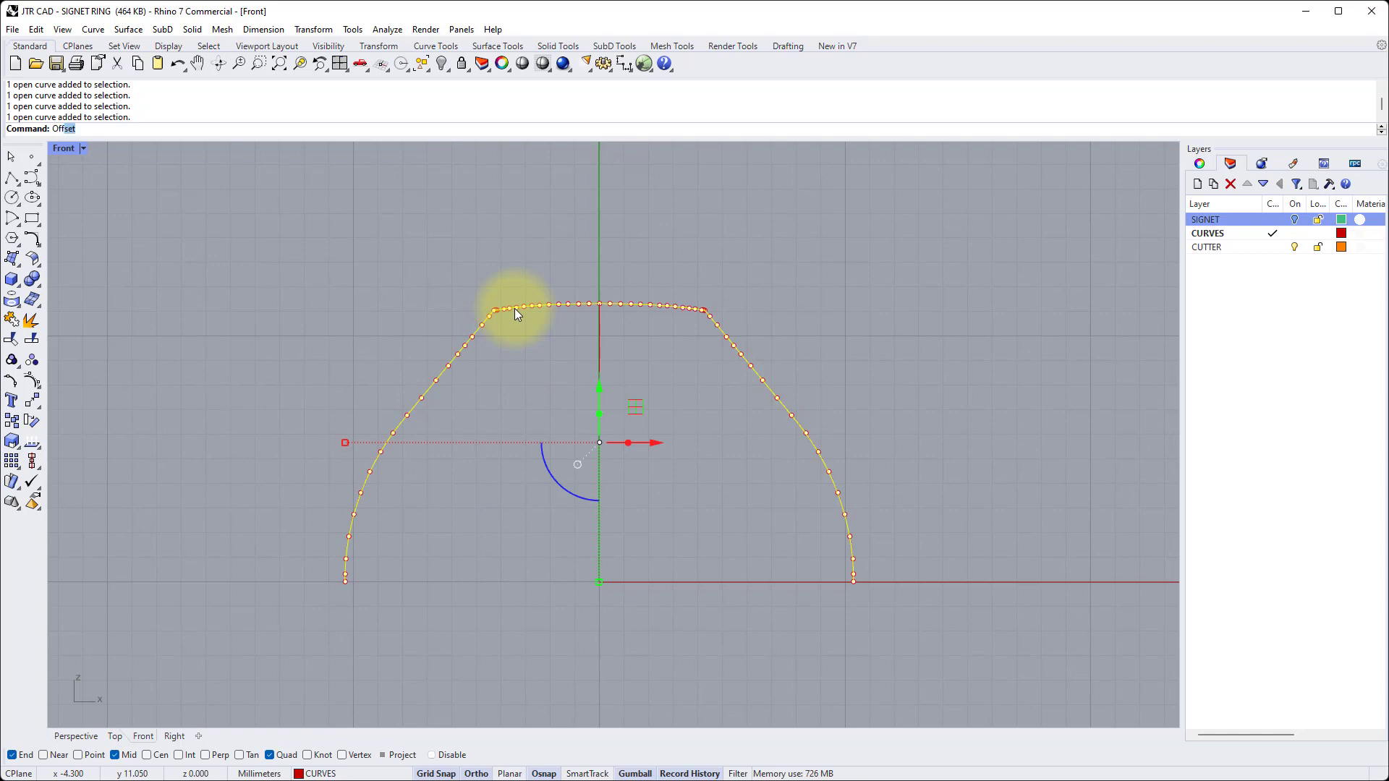
{"action": "key", "text": "Return"}
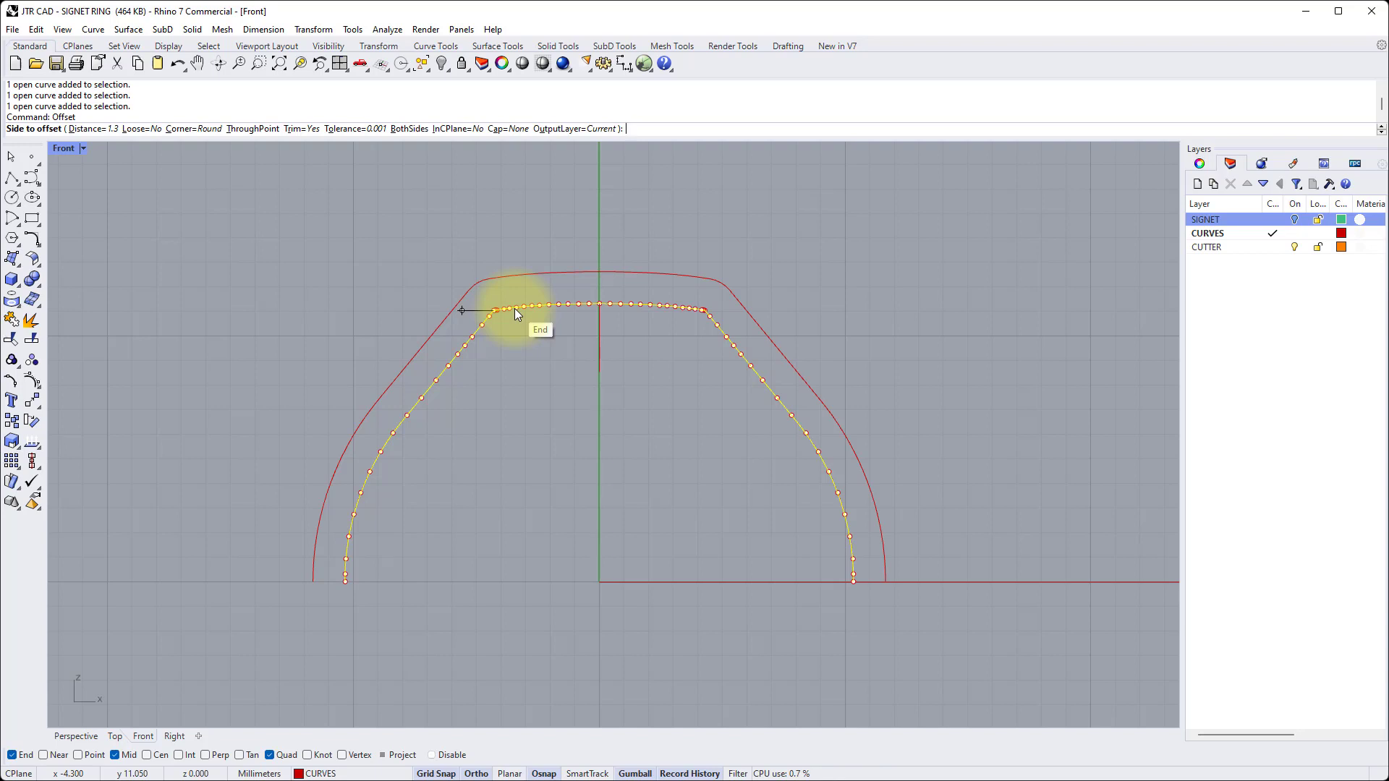
{"action": "type", "text": "1.3"}
{"action": "key", "text": "Return"}
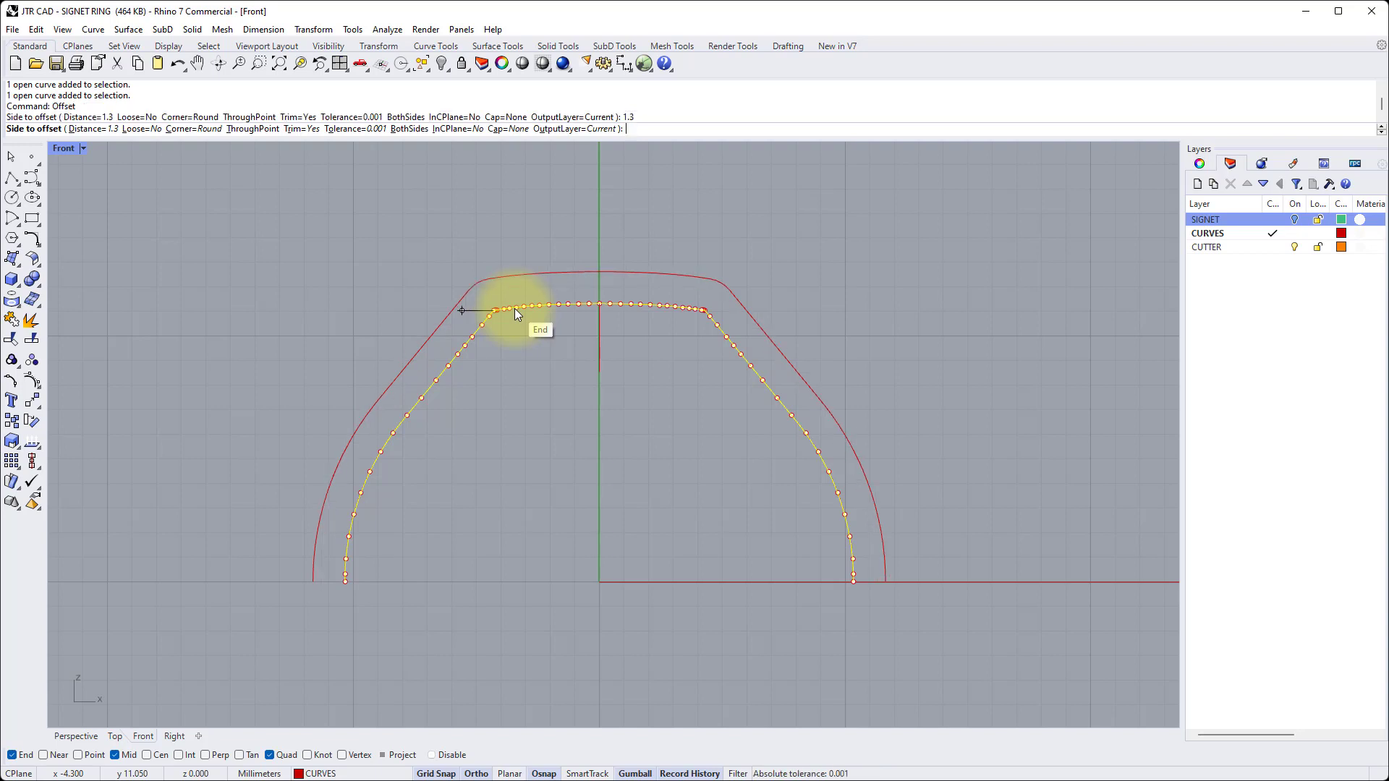
{"action": "left_click", "coordinate": [512, 380]}
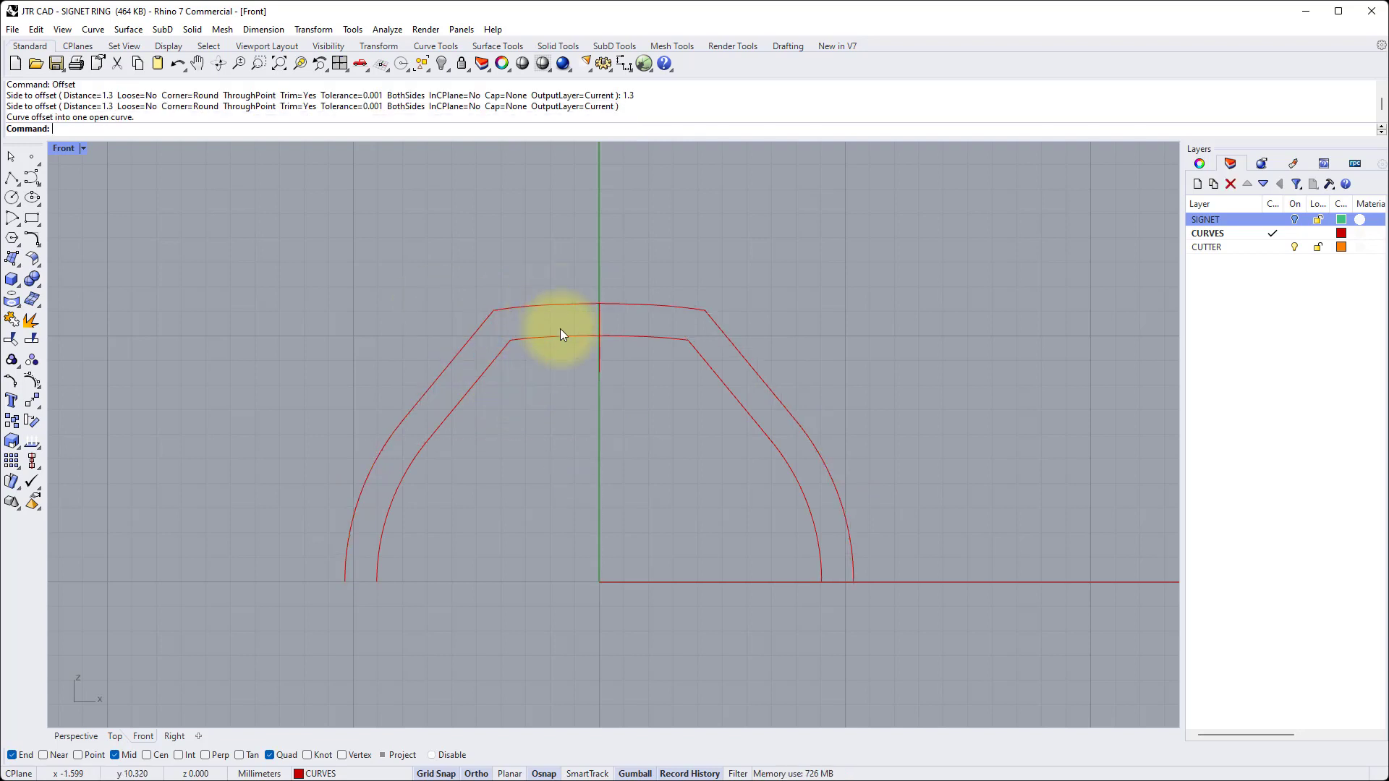
In the maximized Right view, offset the crosswise profile 1.3 to its inner side
{"action": "double_click", "coordinate": [62, 148]}
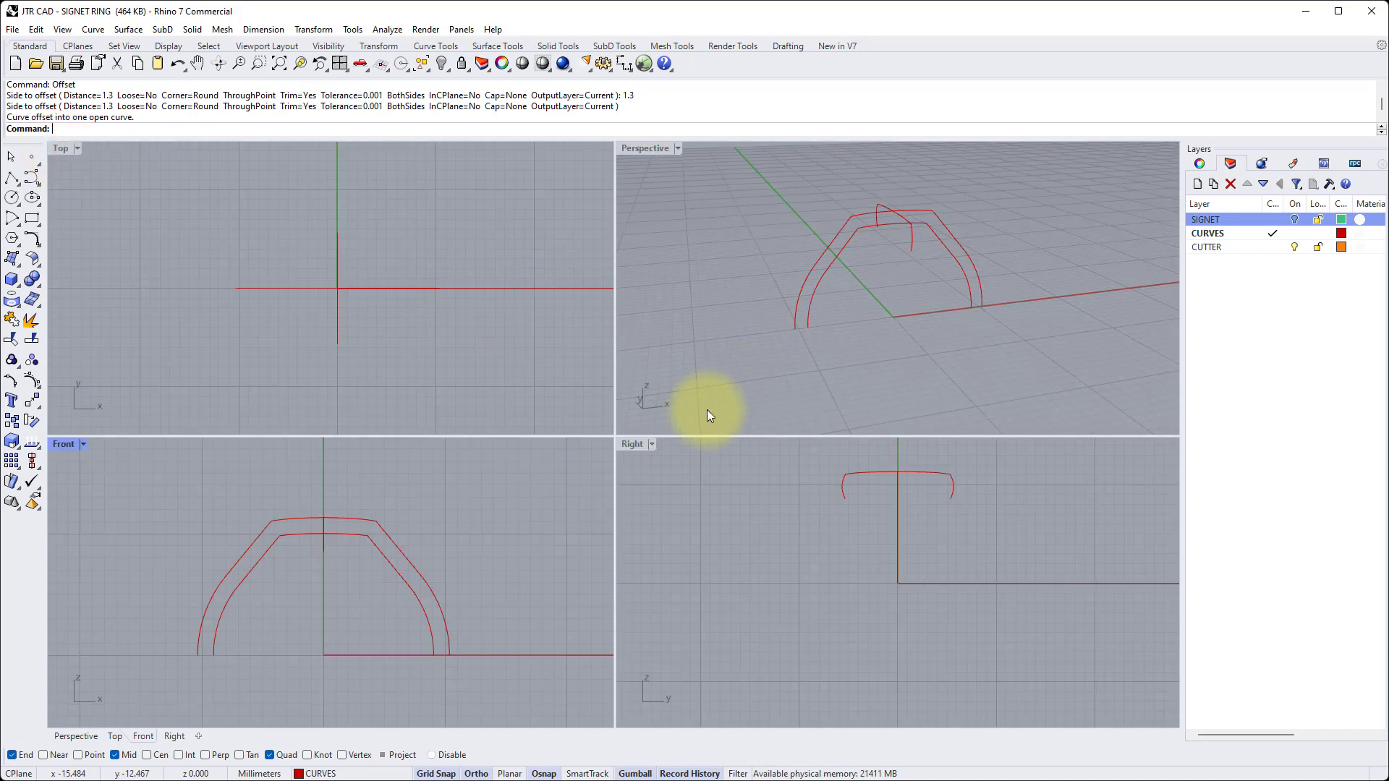
{"action": "double_click", "coordinate": [631, 444]}
{"action": "scroll", "coordinate": [666, 381], "scroll_direction": "up", "scroll_amount": 2}
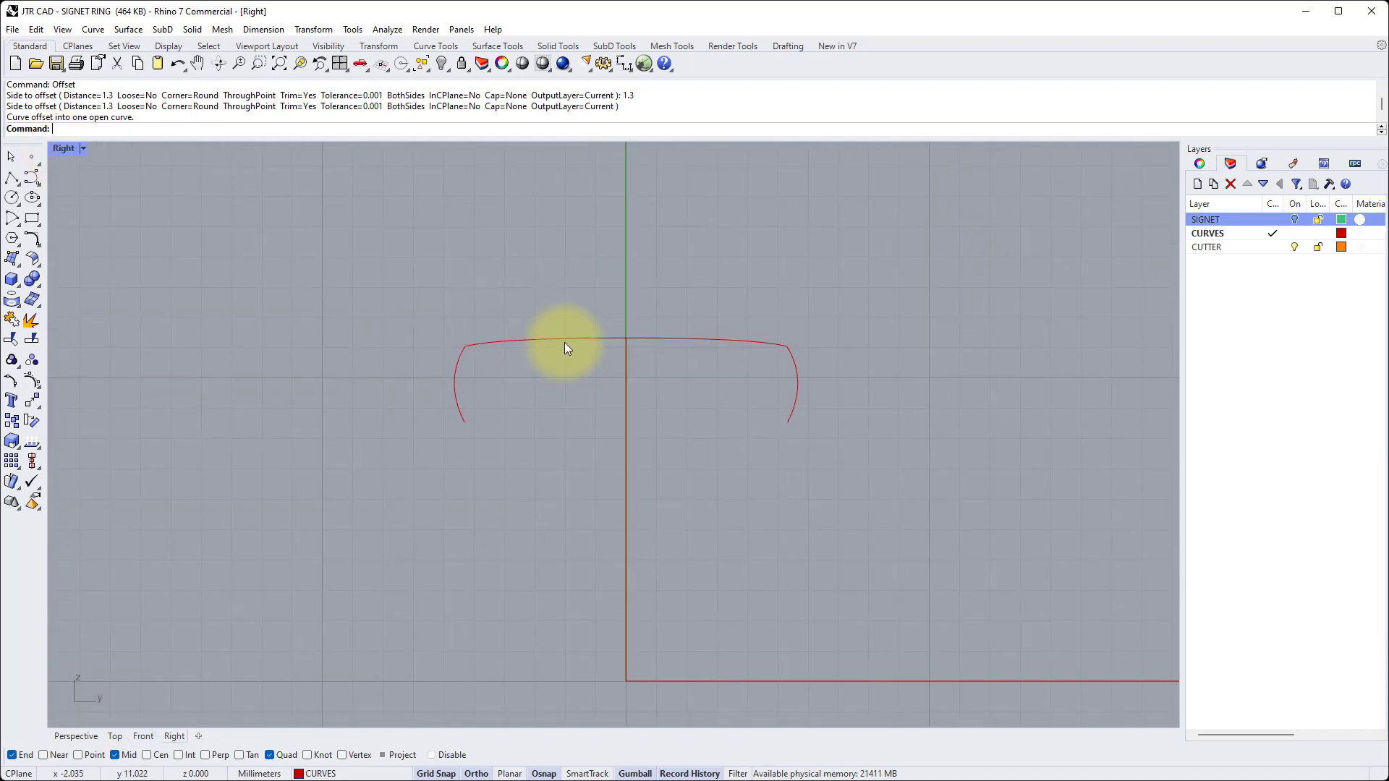
{"action": "left_click", "coordinate": [564, 338]}
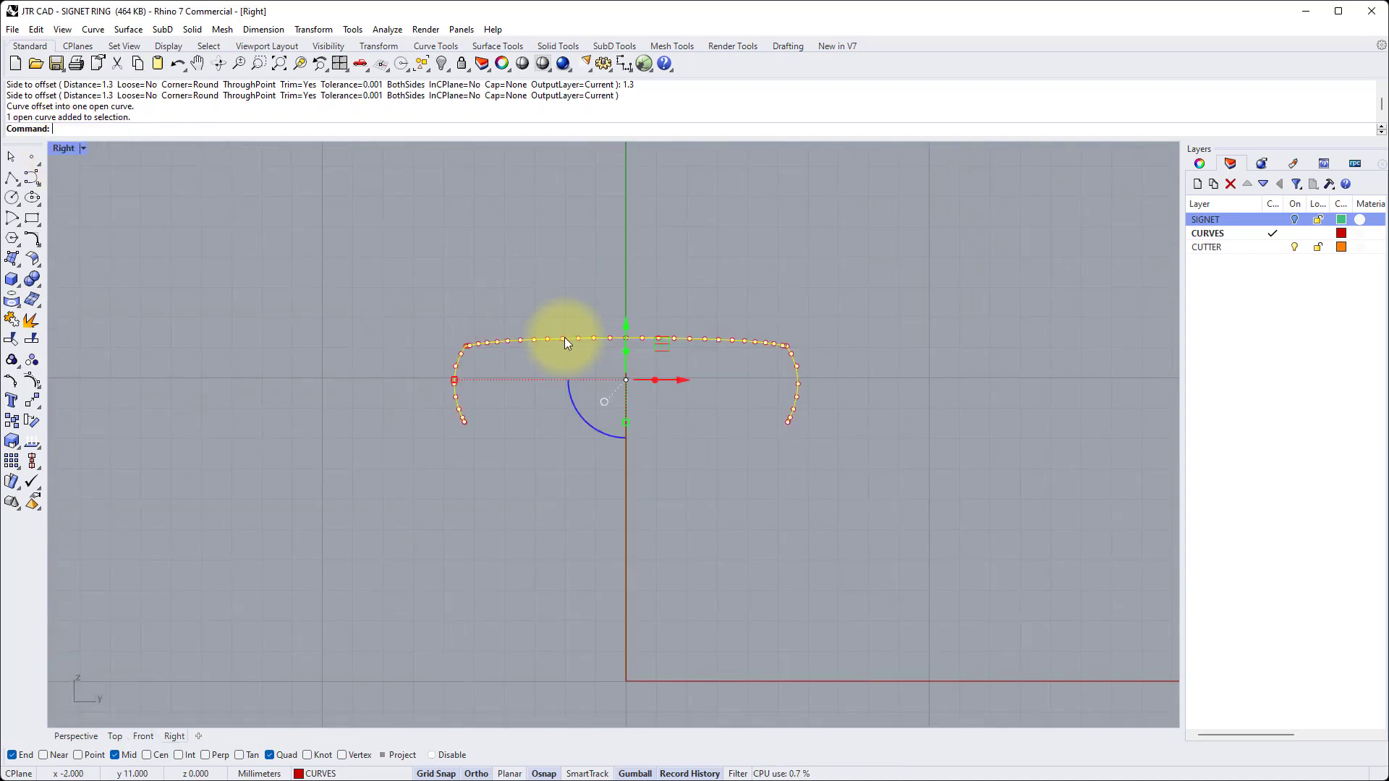
{"action": "key", "text": "Return"}
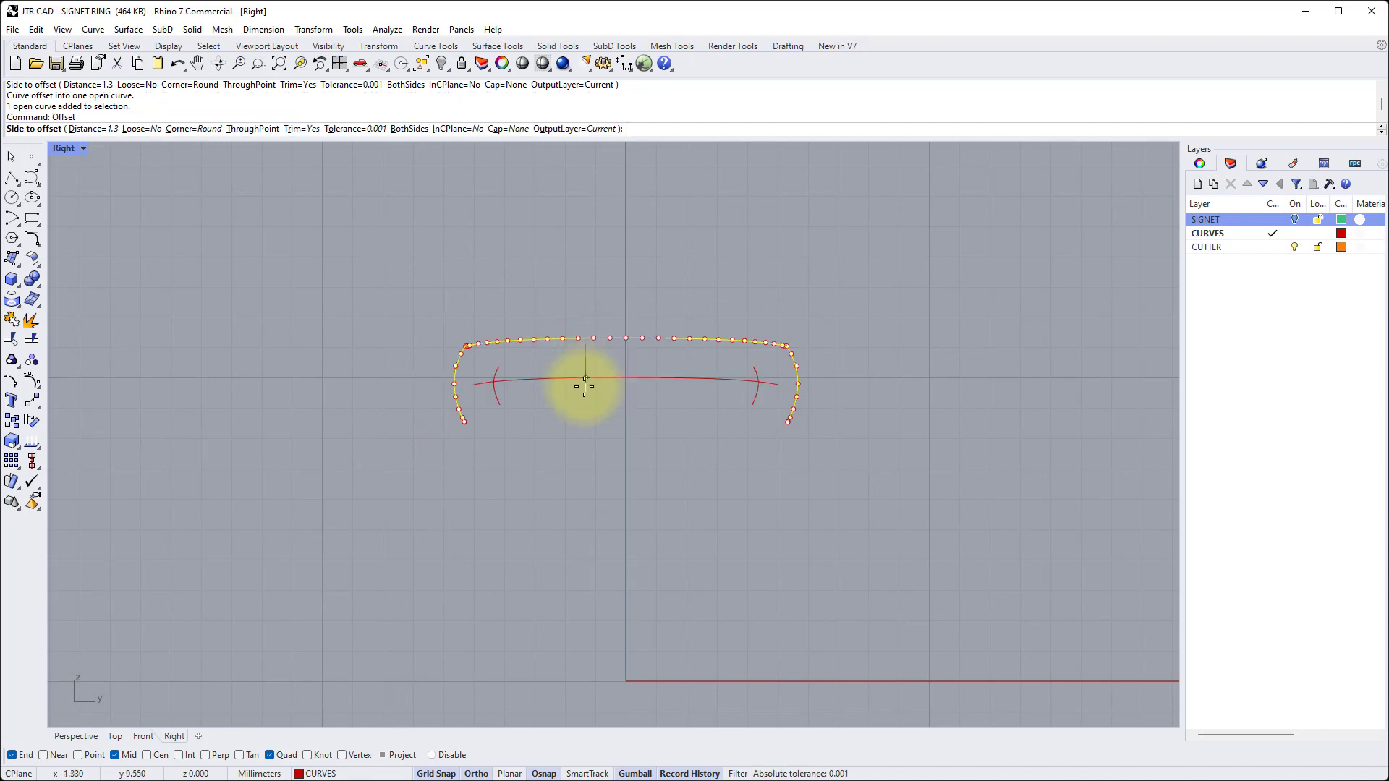
{"action": "left_click", "coordinate": [599, 392]}
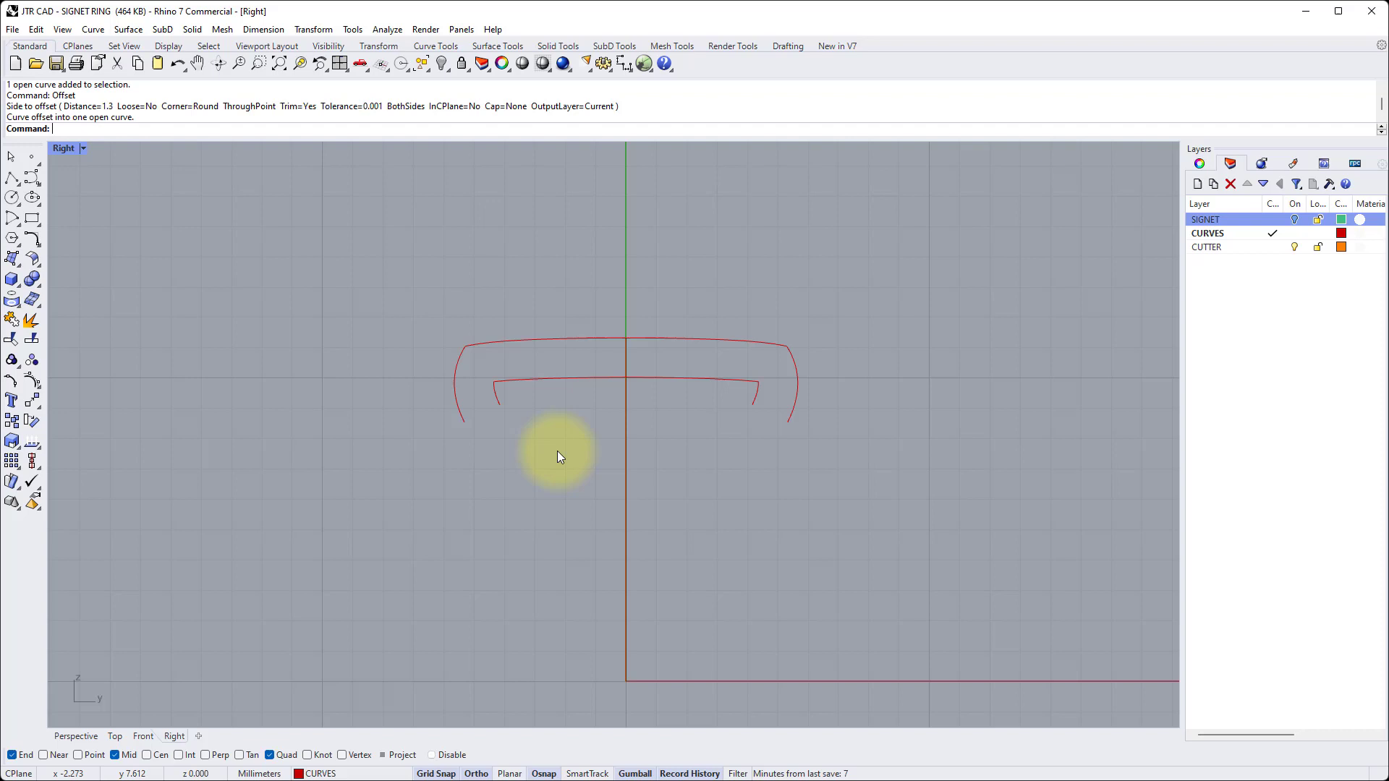
{"action": "left_click", "coordinate": [496, 393]}
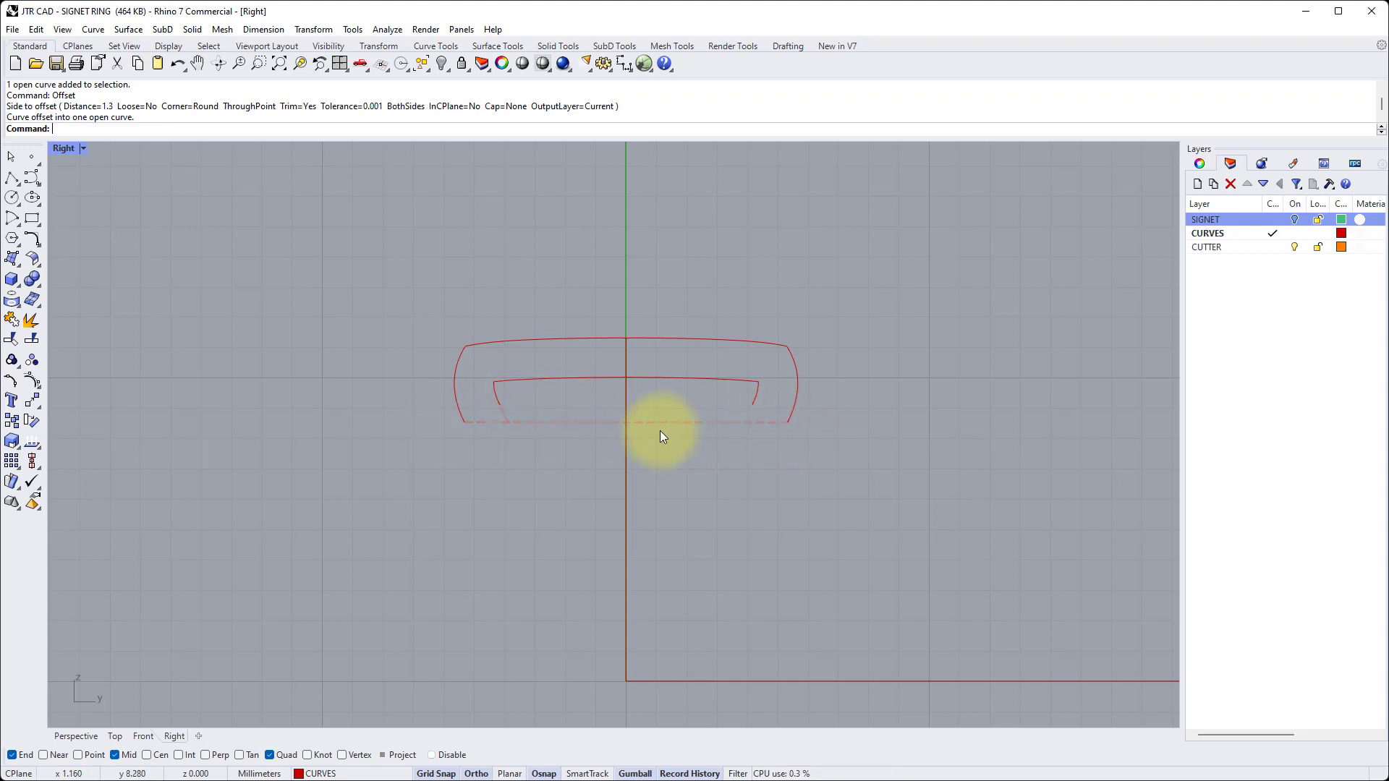
Show the SIGNET ring again and set the Right view to Wireframe
{"action": "left_click", "coordinate": [1294, 220]}
{"action": "left_click", "coordinate": [70, 147]}
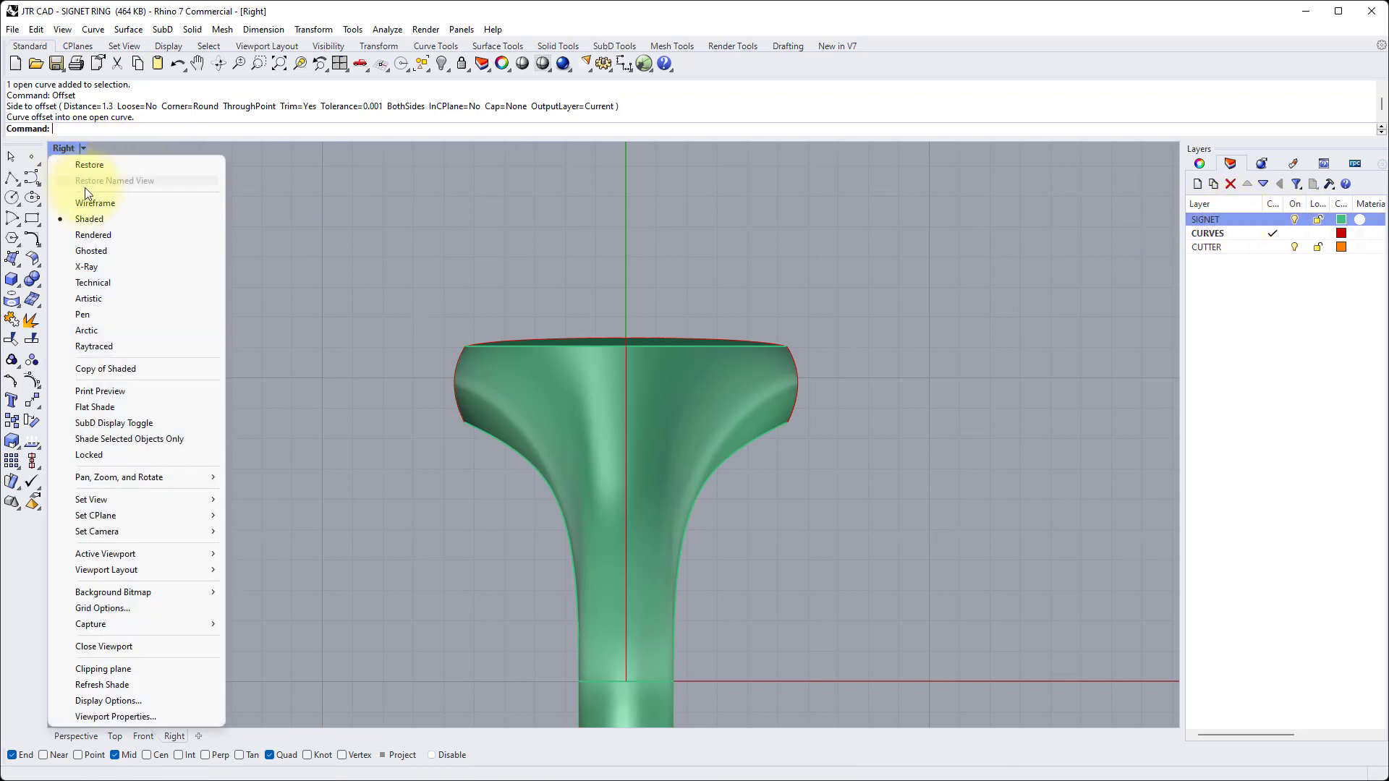
{"action": "left_click", "coordinate": [137, 203]}
Extend both ends of the inner offset curve down to the ring surface
{"action": "type", "text": "Extend"}
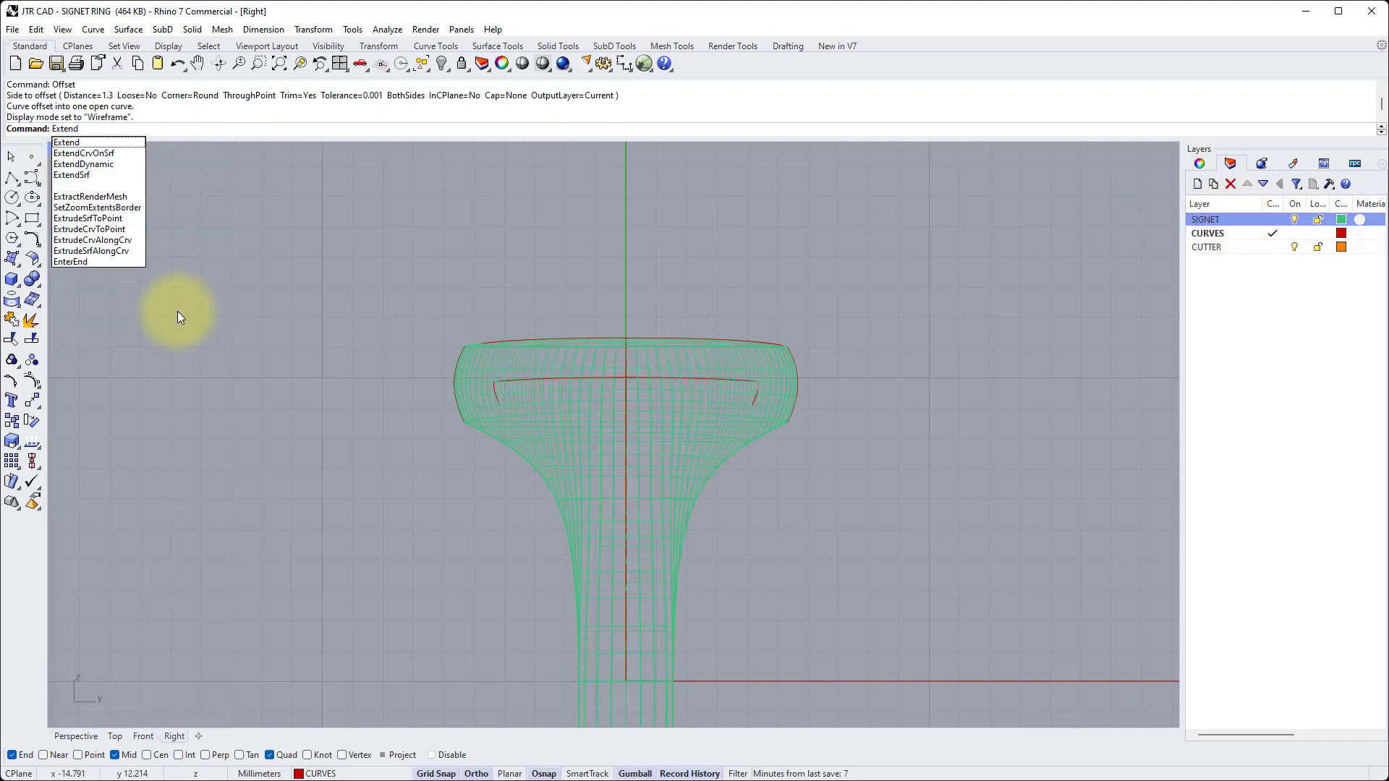
{"action": "key", "text": "Return"}
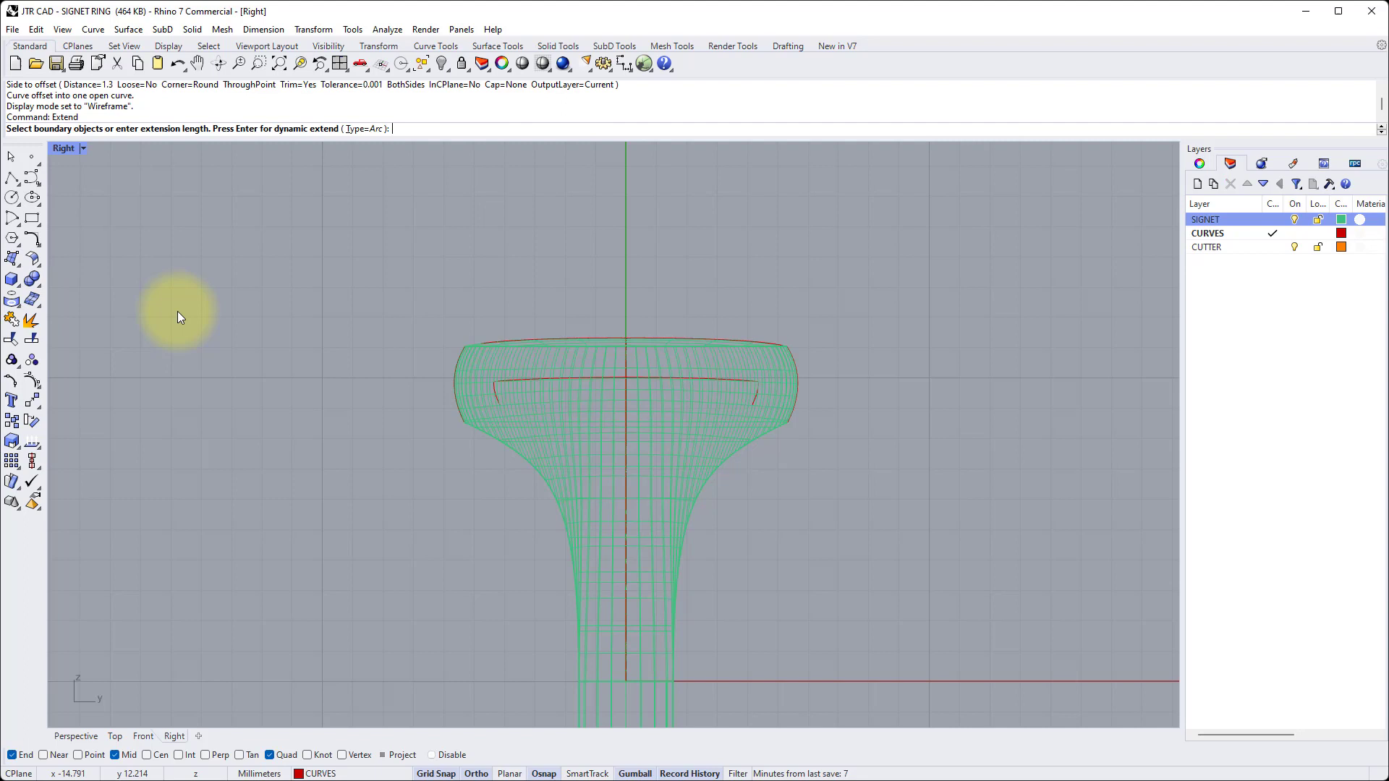
{"action": "left_click", "coordinate": [581, 421]}
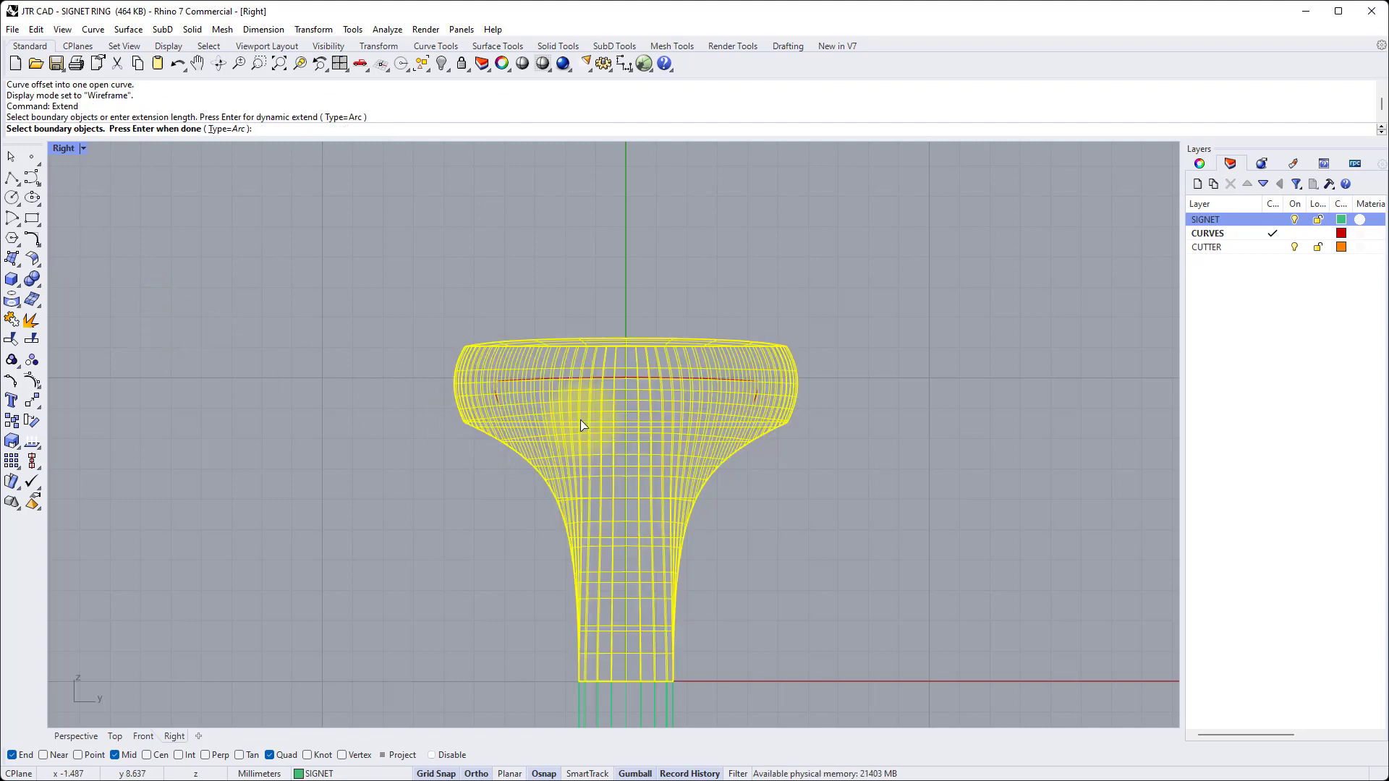
{"action": "key", "text": "Return"}
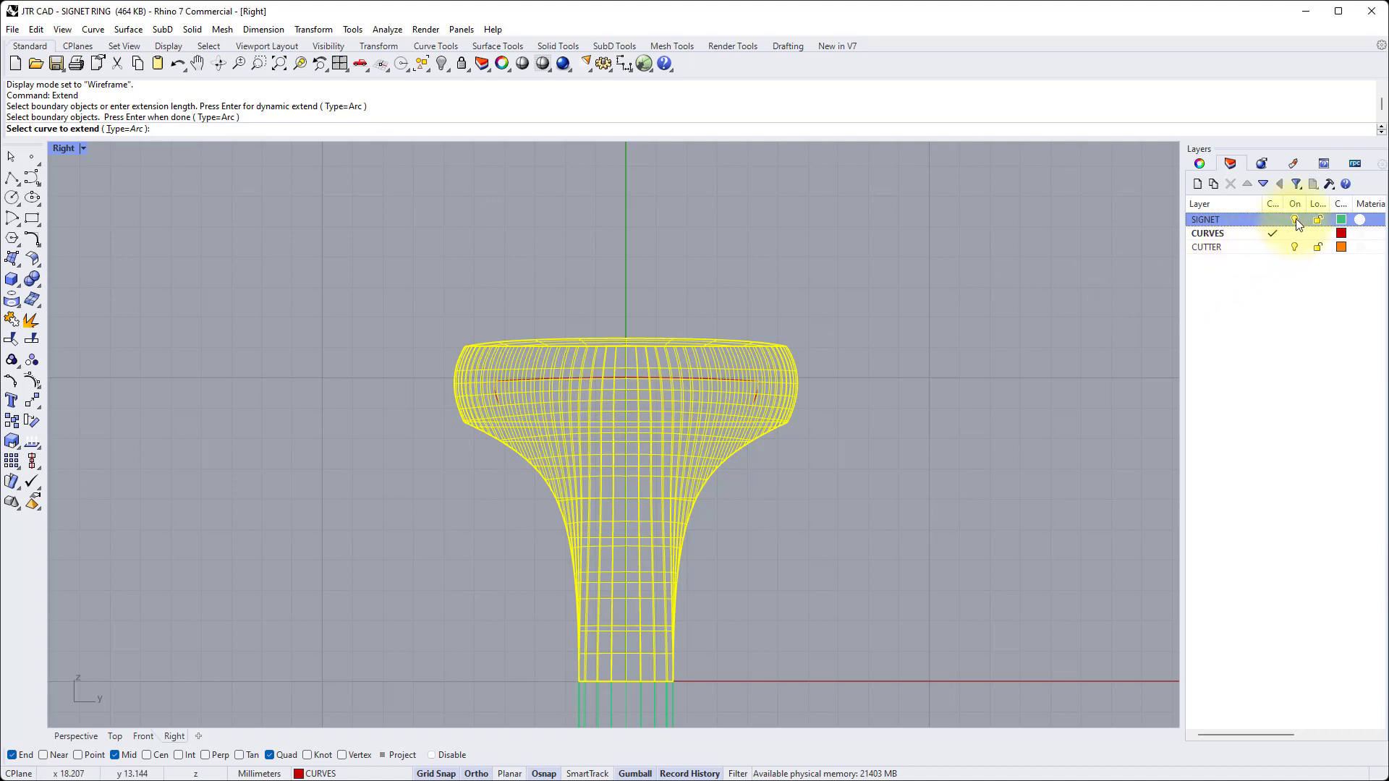
{"action": "left_click", "coordinate": [1294, 219]}
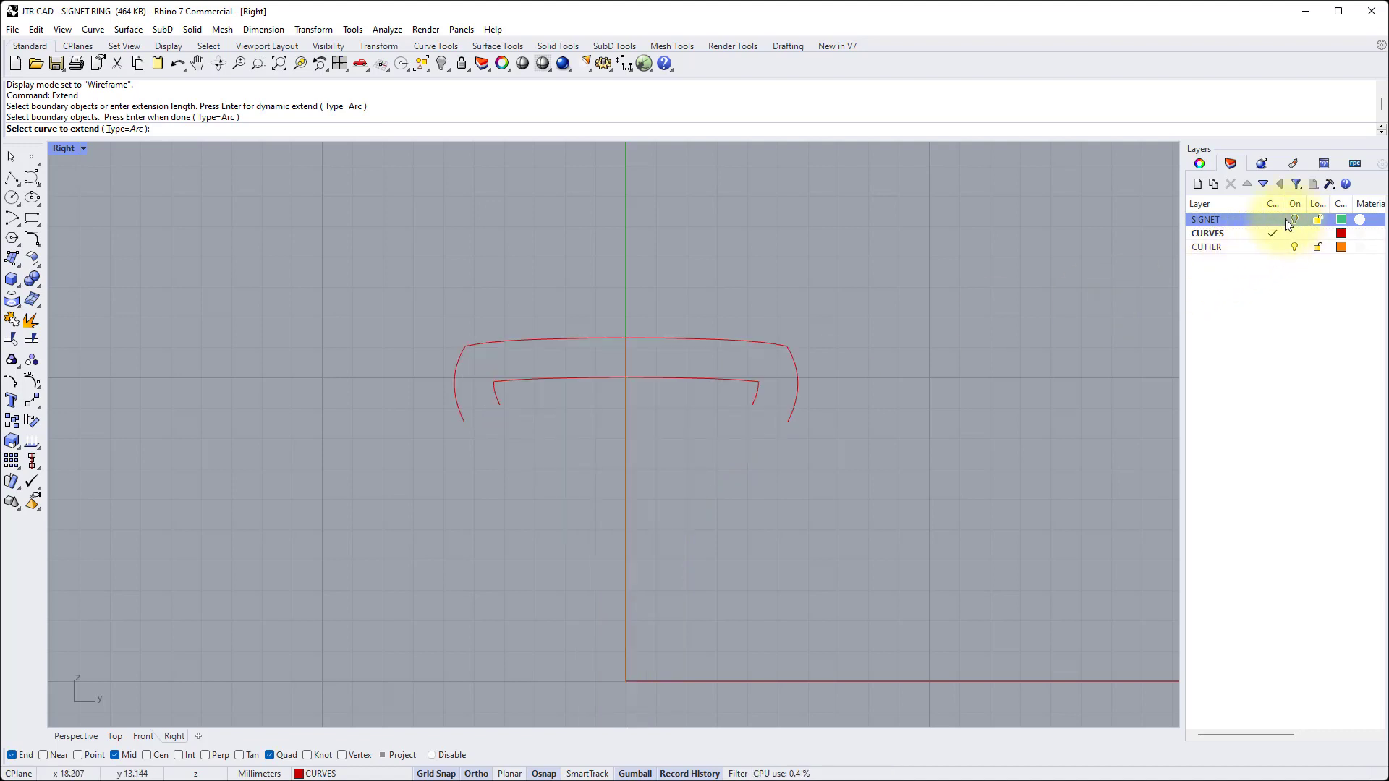
{"action": "left_click", "coordinate": [500, 405]}
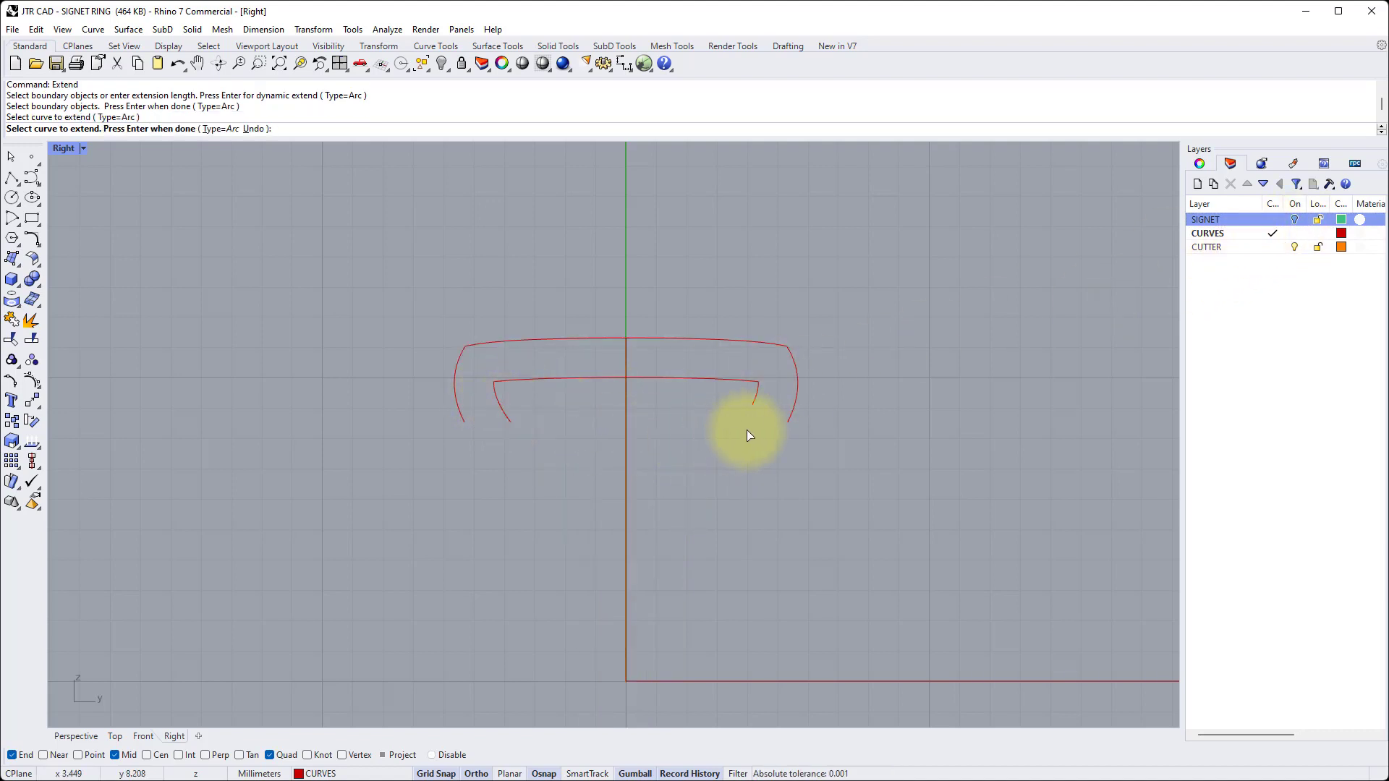
{"action": "left_click", "coordinate": [752, 406]}
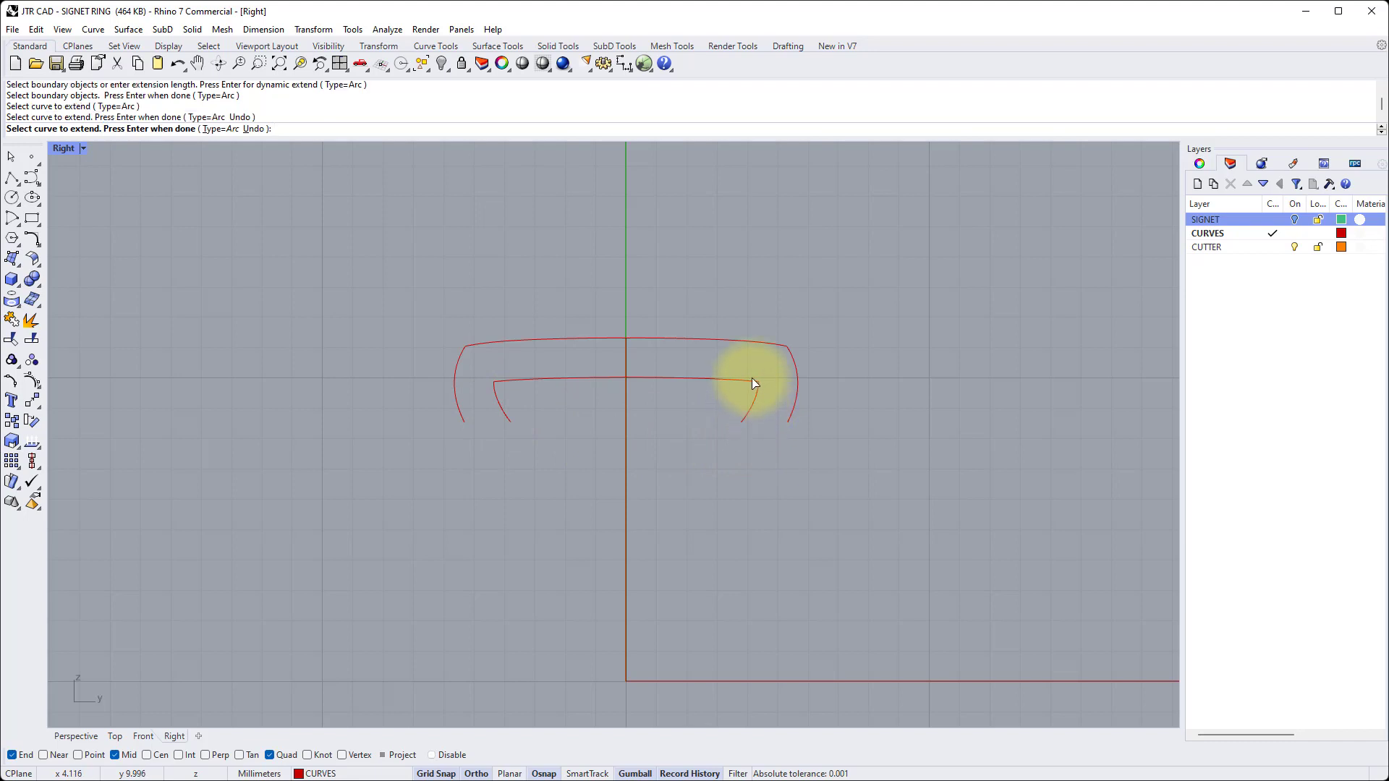
{"action": "key", "text": "Return"}
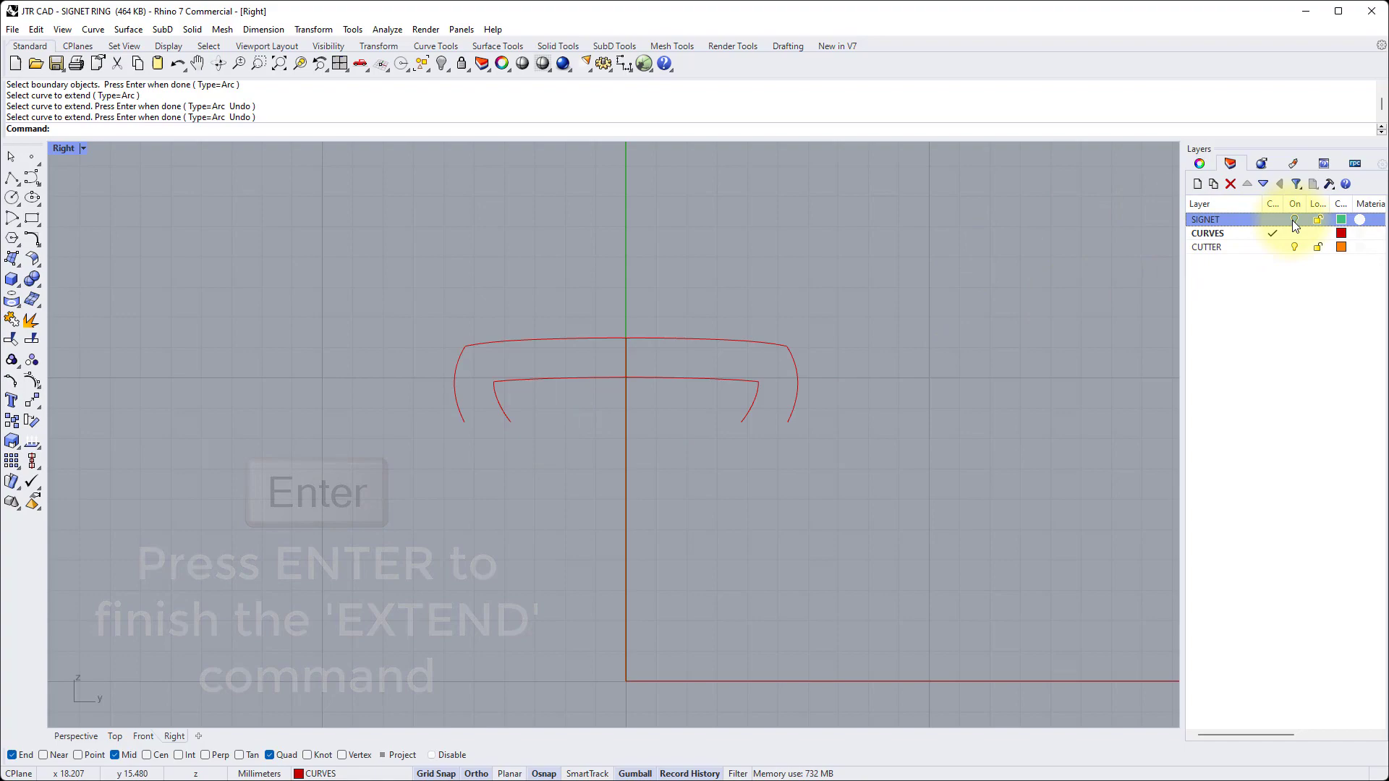
{"action": "double_click", "coordinate": [66, 149]}
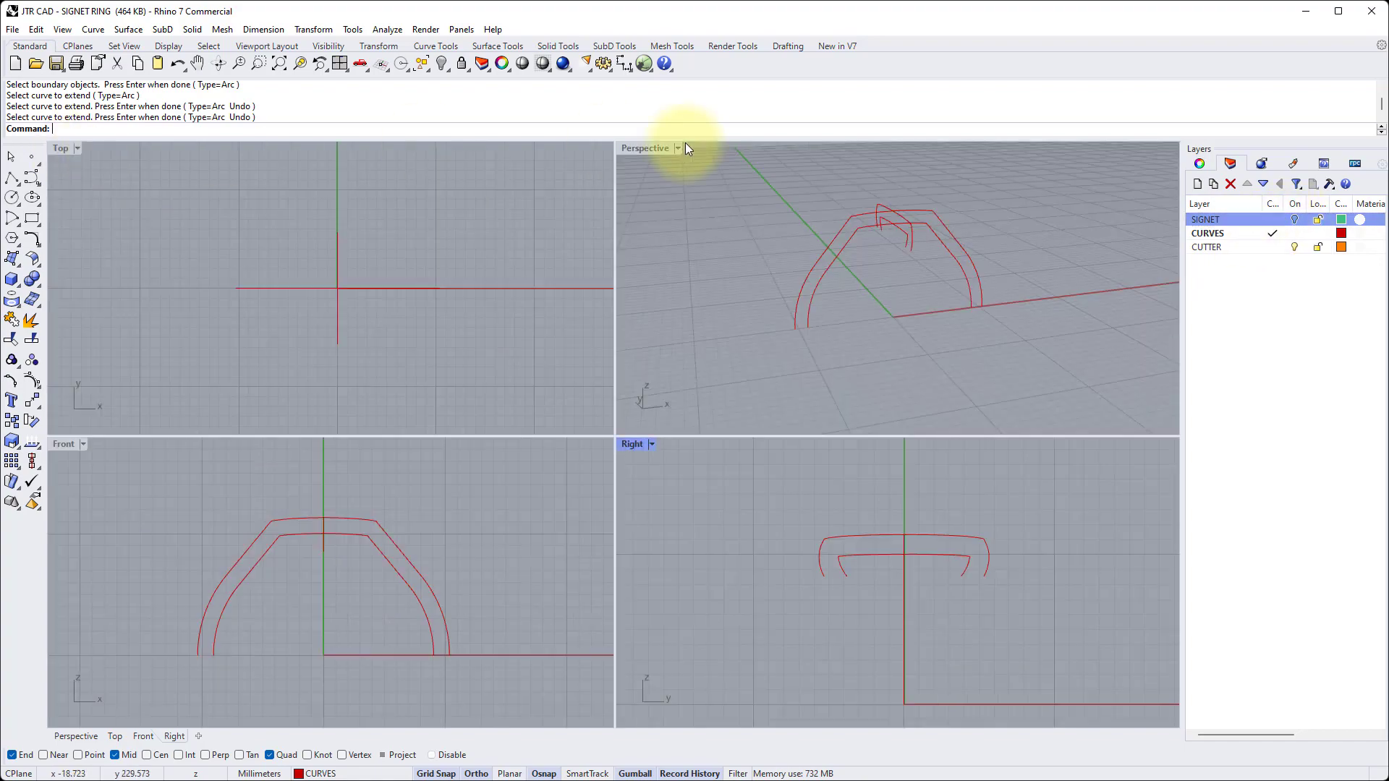
{"action": "double_click", "coordinate": [660, 146]}
{"action": "right_click_drag", "start_coordinate": [703, 190], "coordinate": [655, 190]}
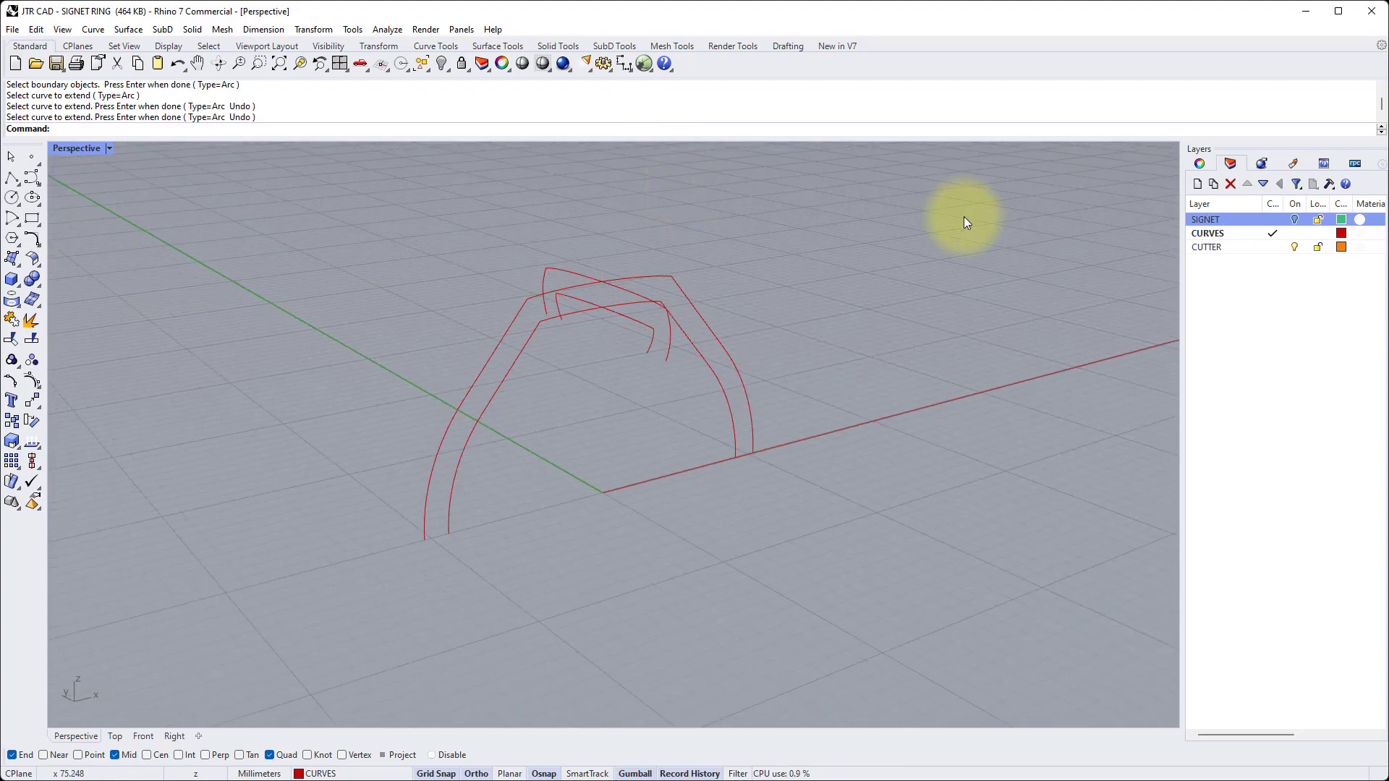
Show the SIGNET layer and maximize the Front view in Wireframe
{"action": "left_click", "coordinate": [1296, 219]}
{"action": "double_click", "coordinate": [79, 148]}
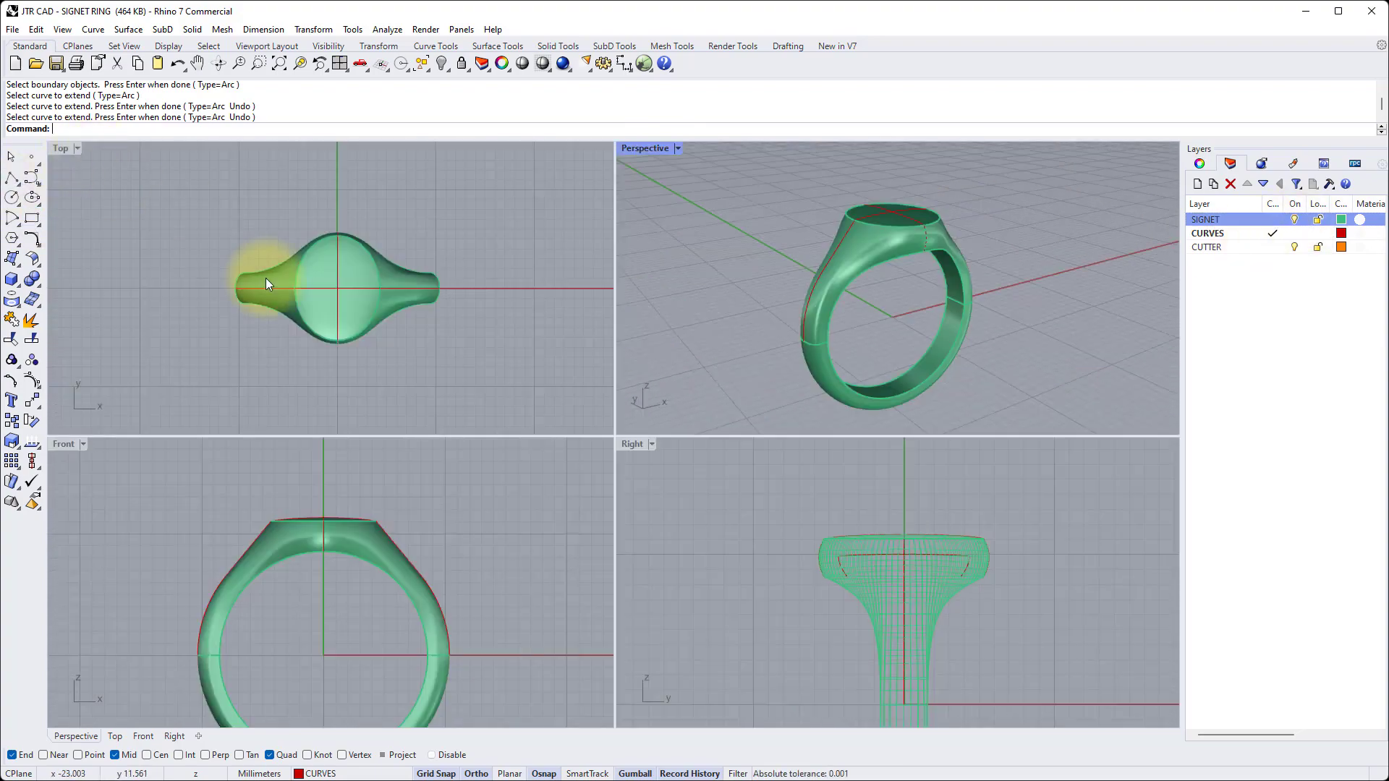
{"action": "double_click", "coordinate": [63, 444]}
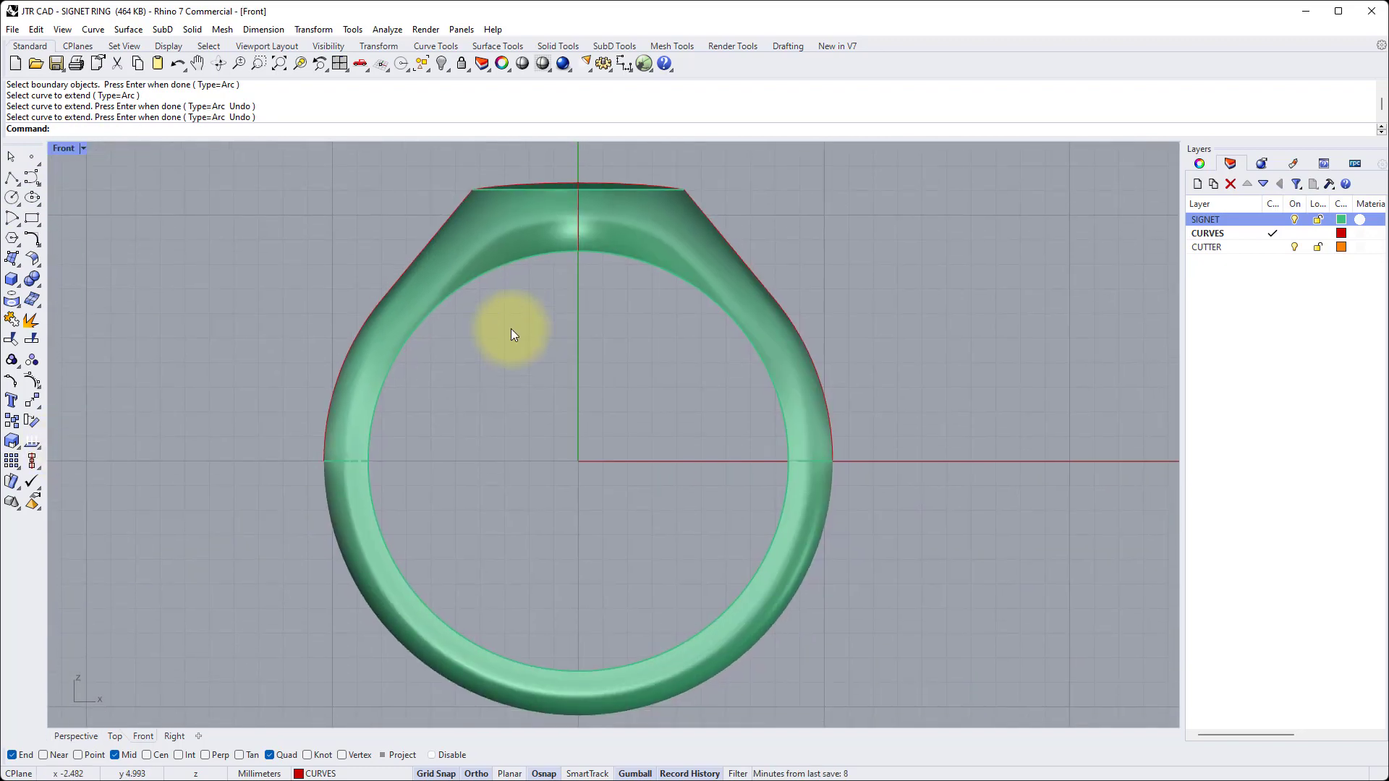
{"action": "left_click", "coordinate": [68, 150]}
{"action": "left_click", "coordinate": [89, 202]}
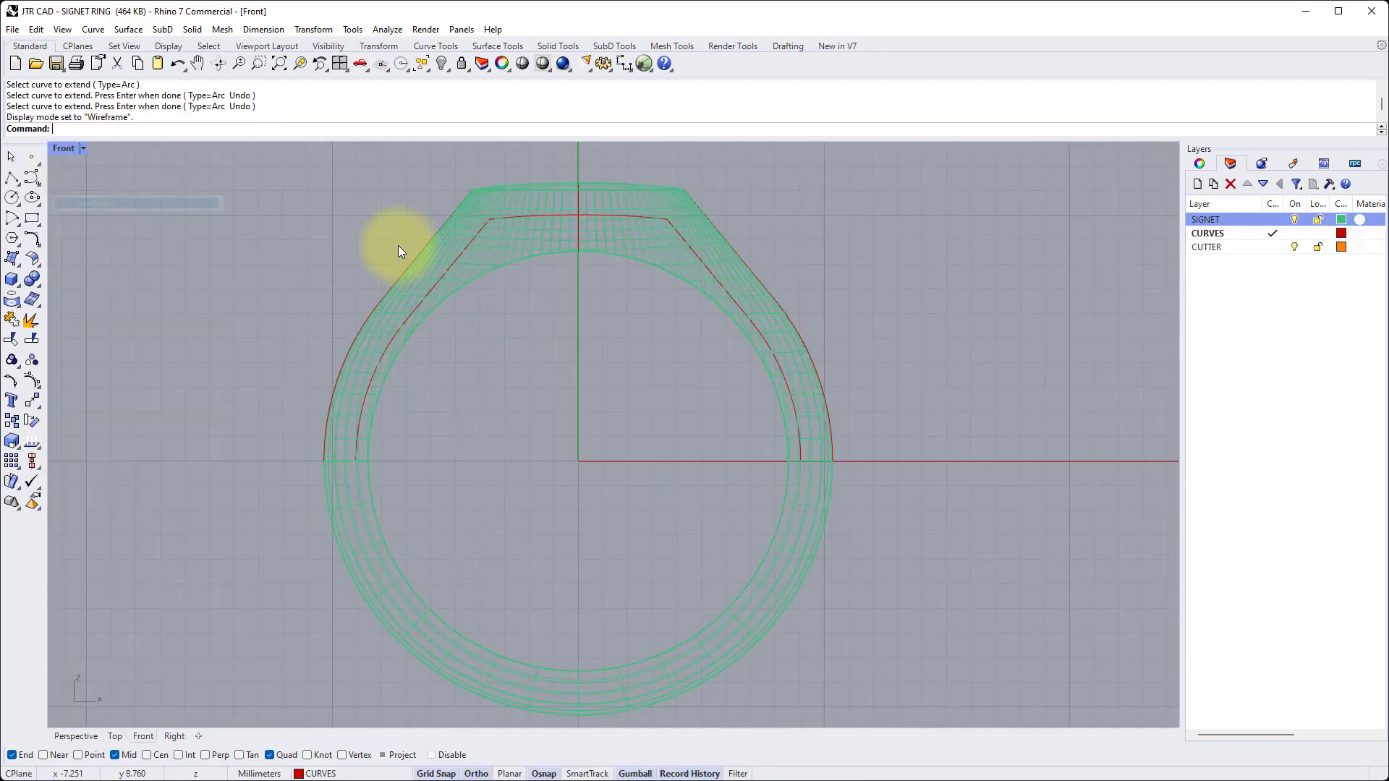
Copy the head polysurface in place, from its top midpoint to the same midpoint
{"action": "left_click", "coordinate": [546, 241]}
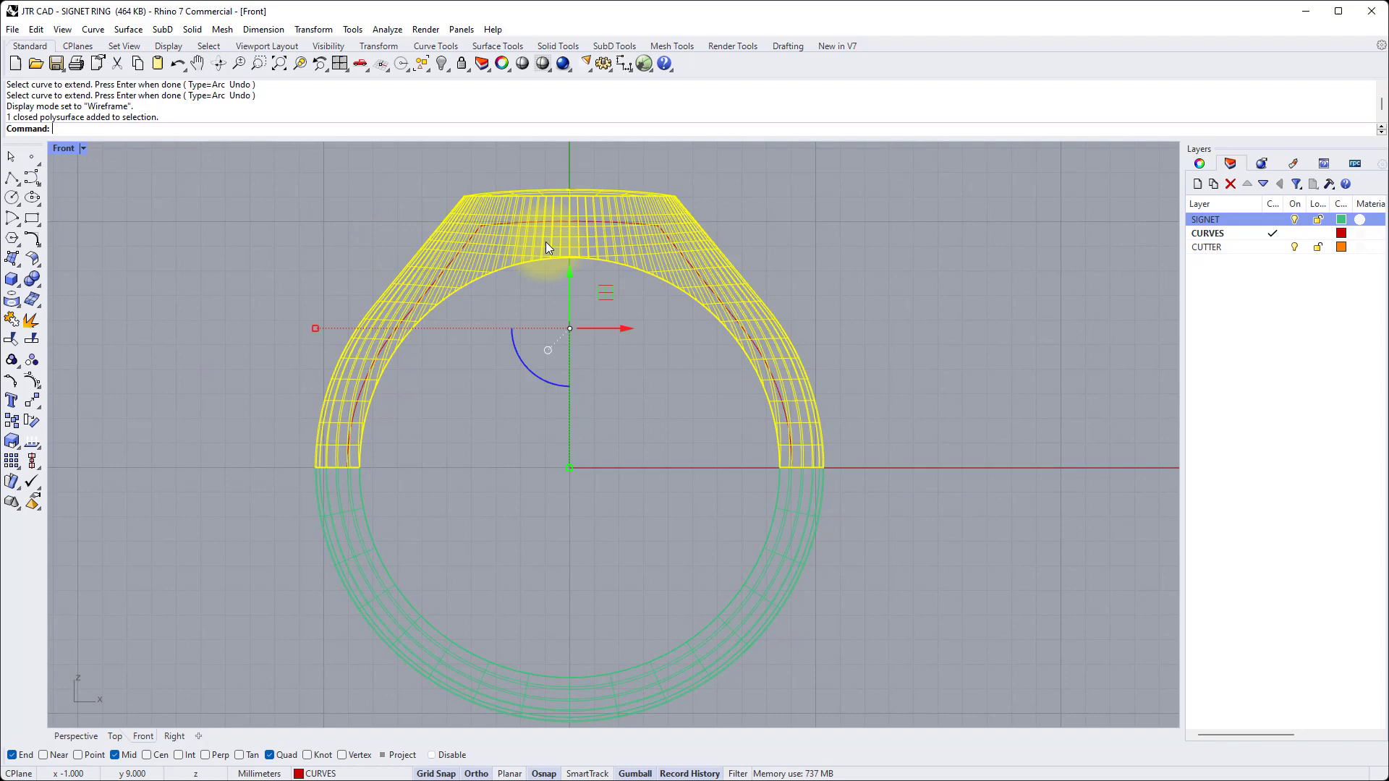
{"action": "left_click", "coordinate": [320, 29]}
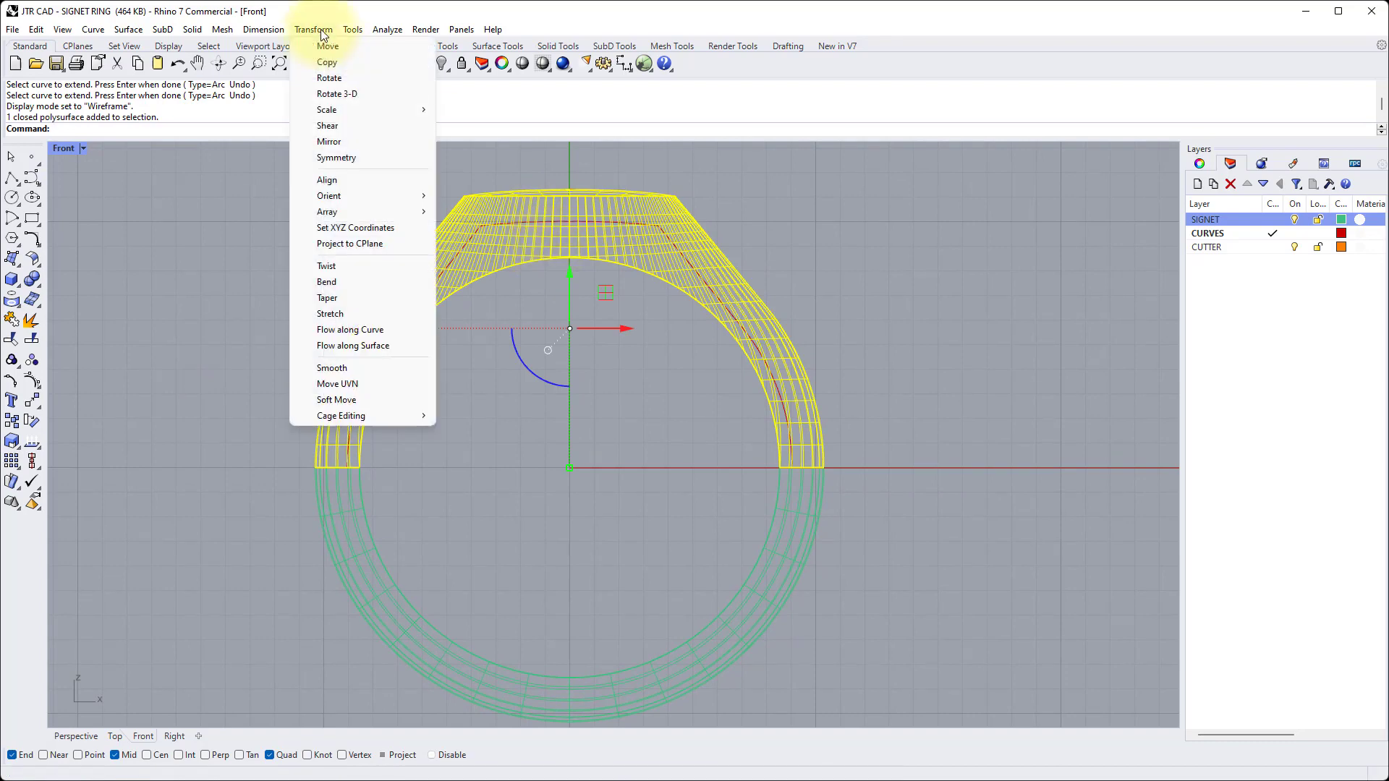
{"action": "left_click", "coordinate": [337, 65]}
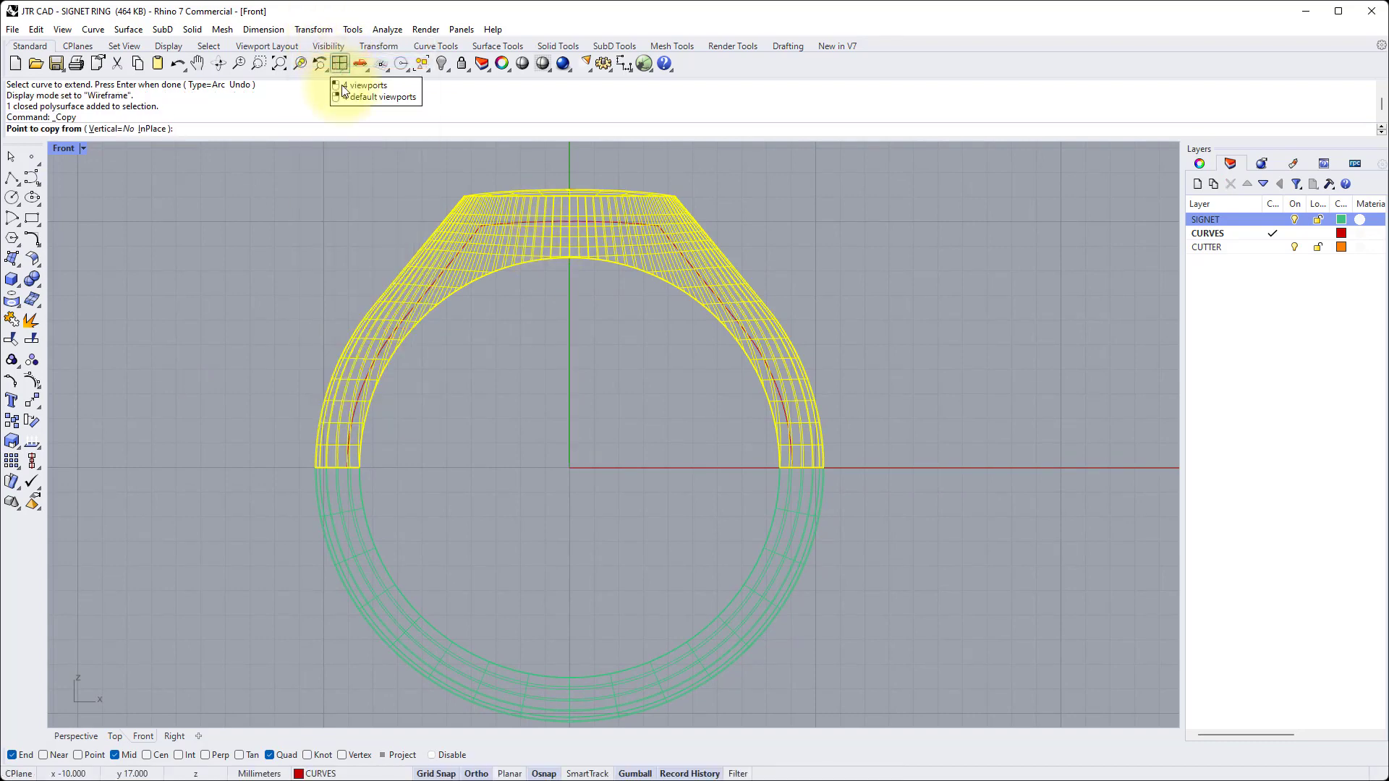
{"action": "left_click", "coordinate": [569, 186]}
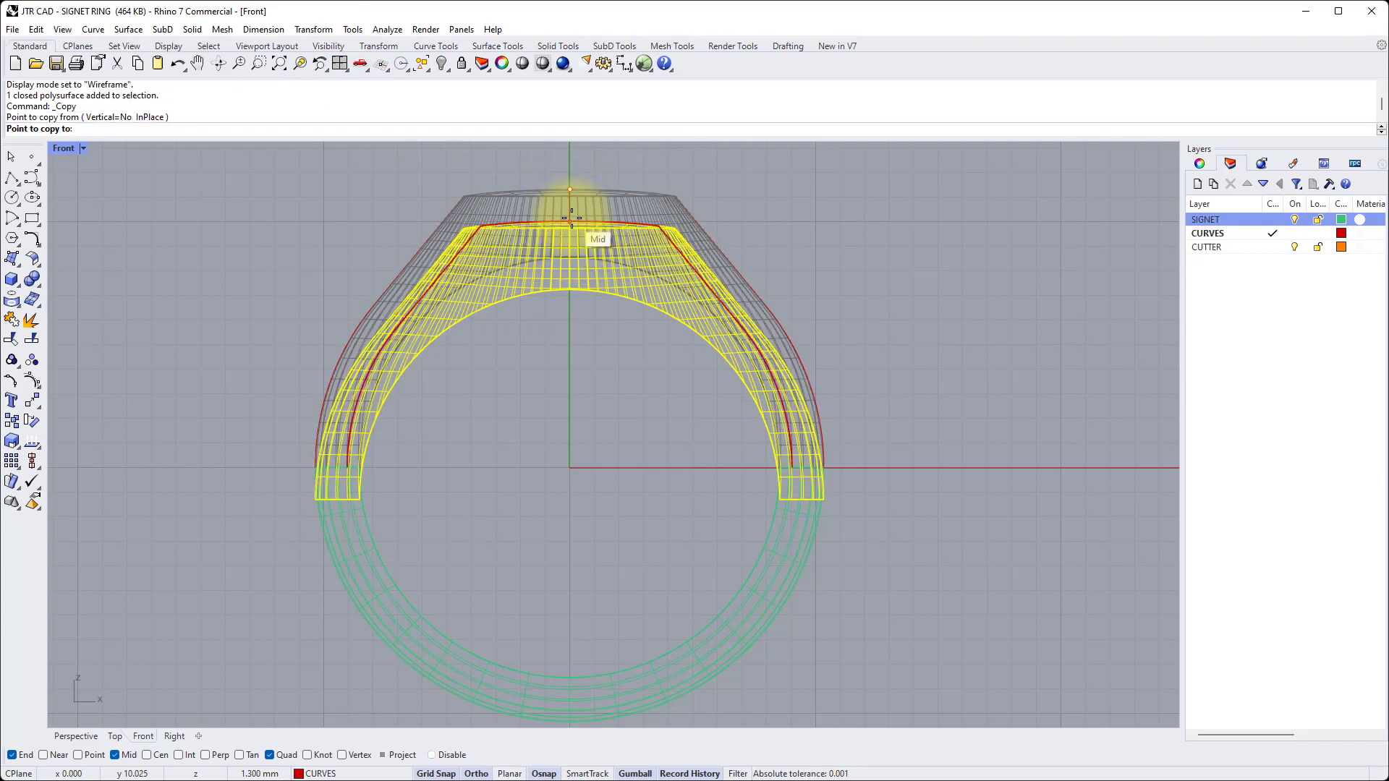
{"action": "left_click", "coordinate": [570, 217]}
{"action": "key", "text": "Return"}
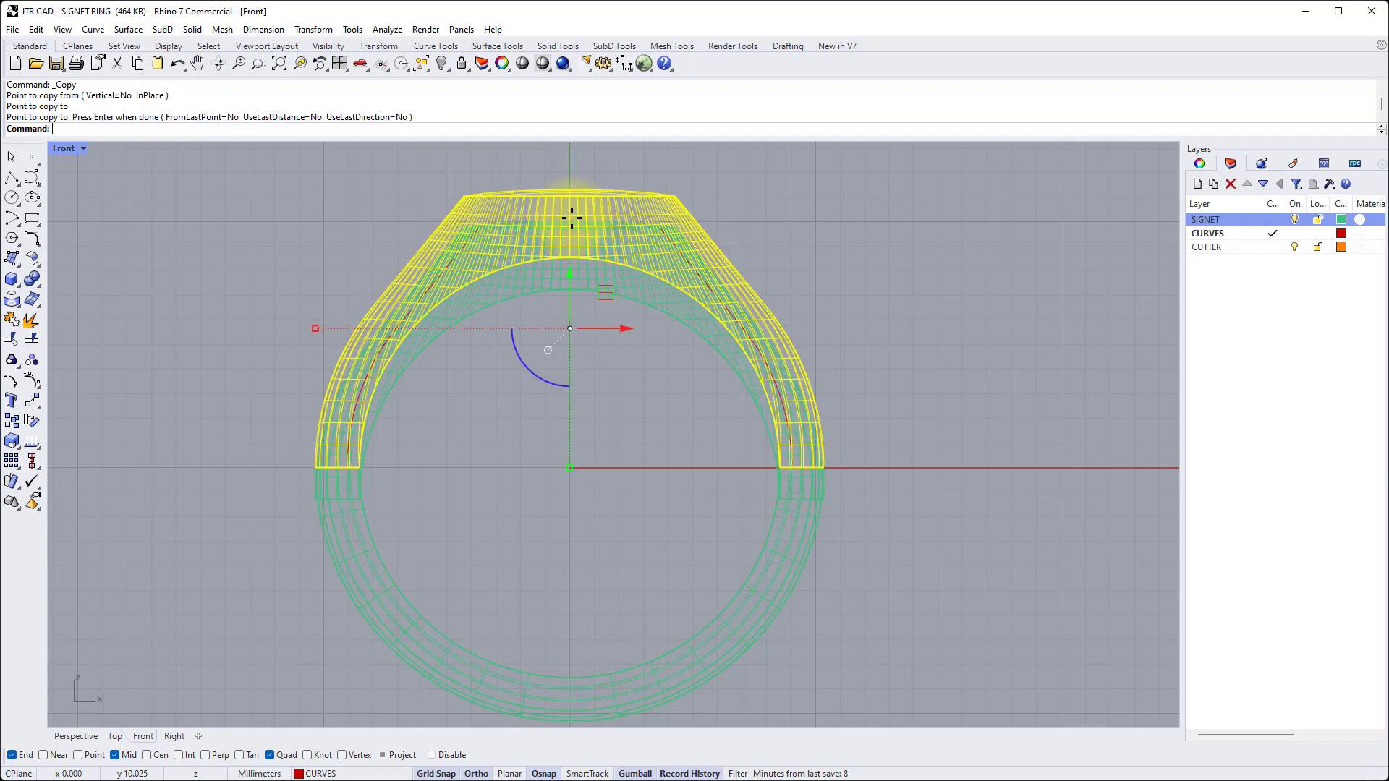
{"action": "left_click", "coordinate": [630, 377]}
Move the duplicated head onto the CUTTER layer with Change Object Layer
{"action": "left_click", "coordinate": [636, 296]}
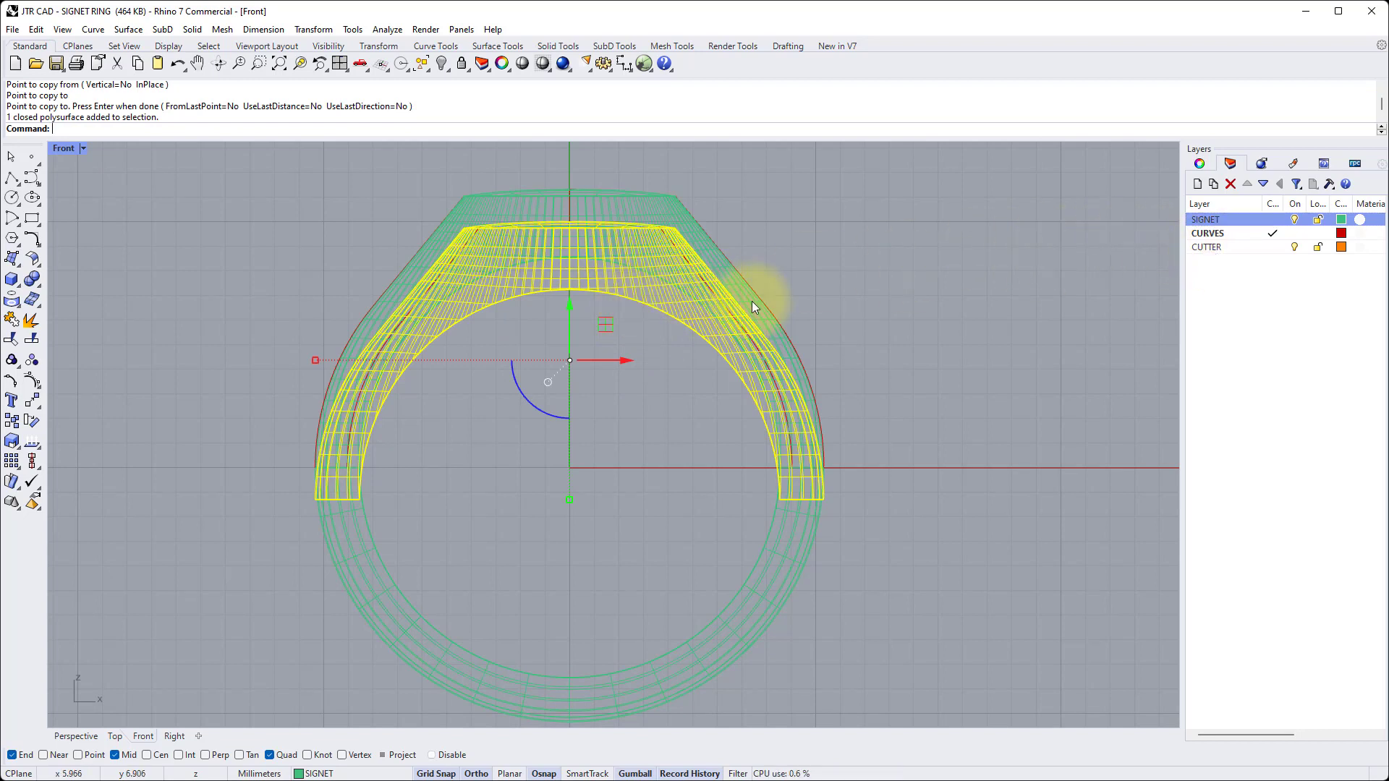
{"action": "left_click", "coordinate": [1215, 246]}
{"action": "right_click", "coordinate": [1217, 247]}
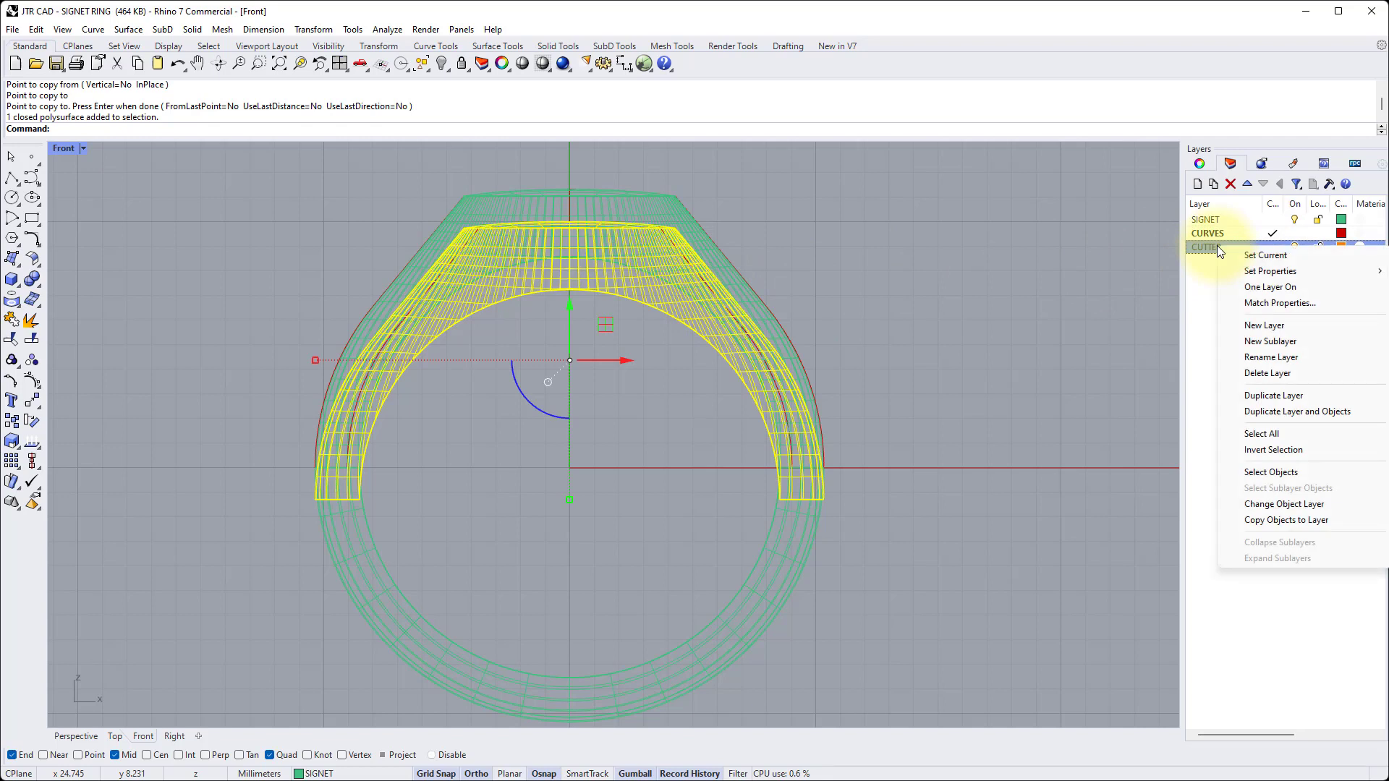
{"action": "left_click", "coordinate": [1274, 504]}
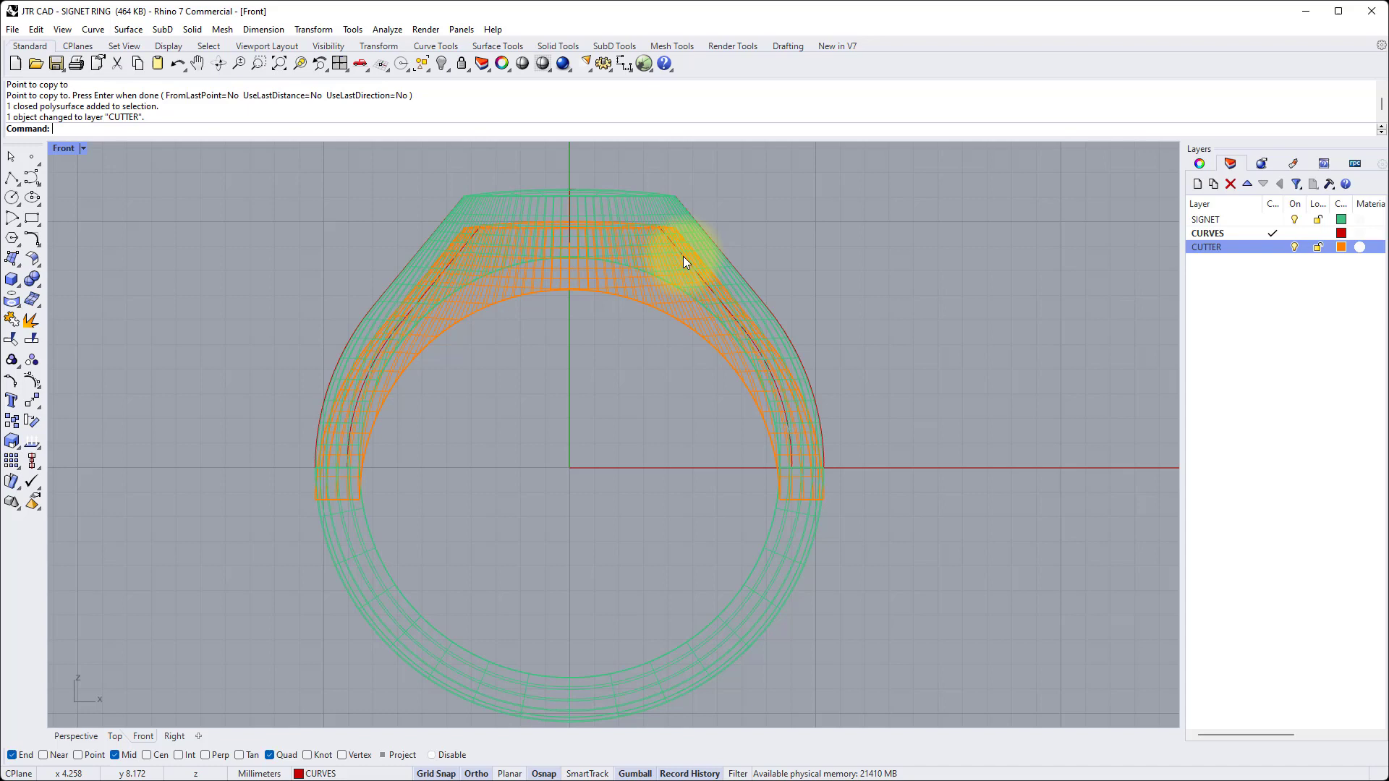
Hide the SIGNET layer and scale the orange cutter down from its top midpoint, with Ortho on and grid snap off
{"action": "left_click", "coordinate": [1294, 219]}
{"action": "left_click", "coordinate": [572, 265]}
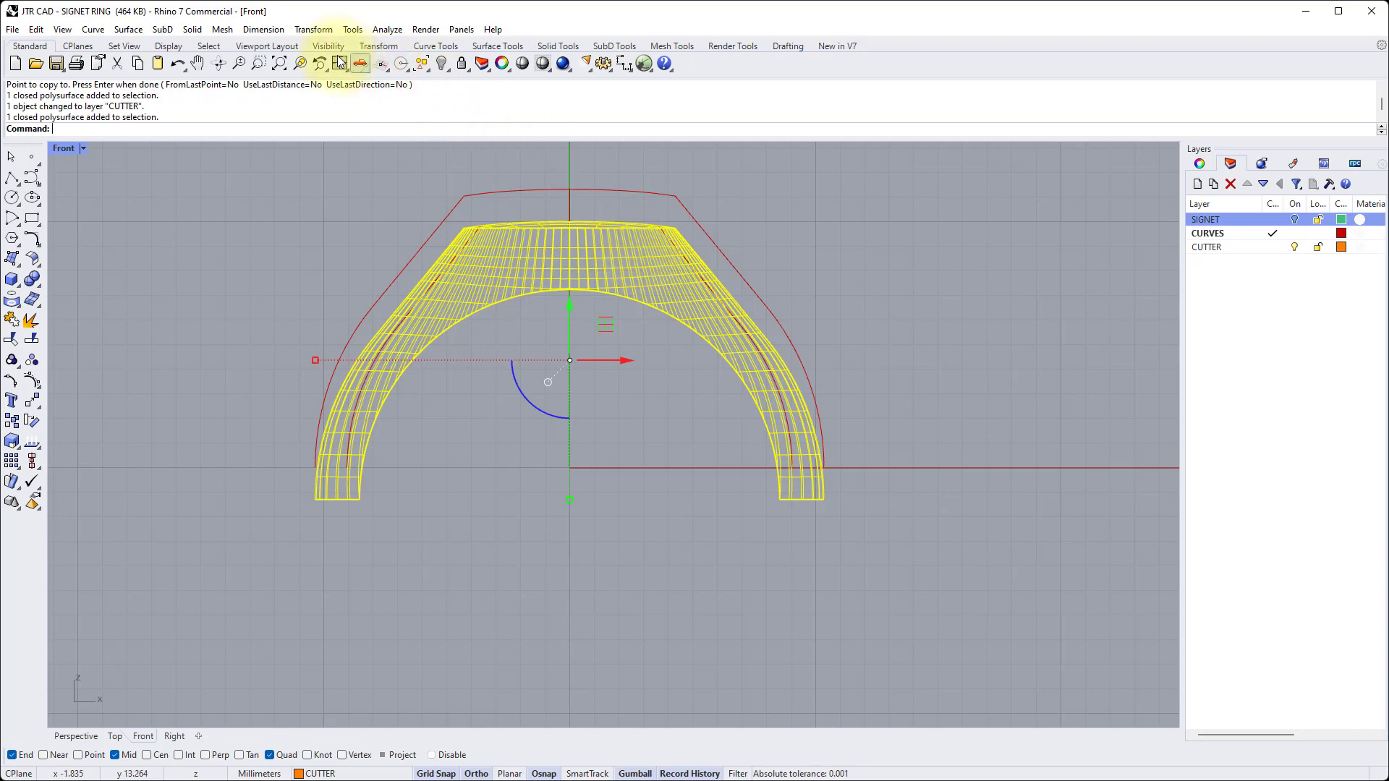
{"action": "left_click", "coordinate": [311, 33]}
{"action": "mouse_move", "coordinate": [347, 110]}
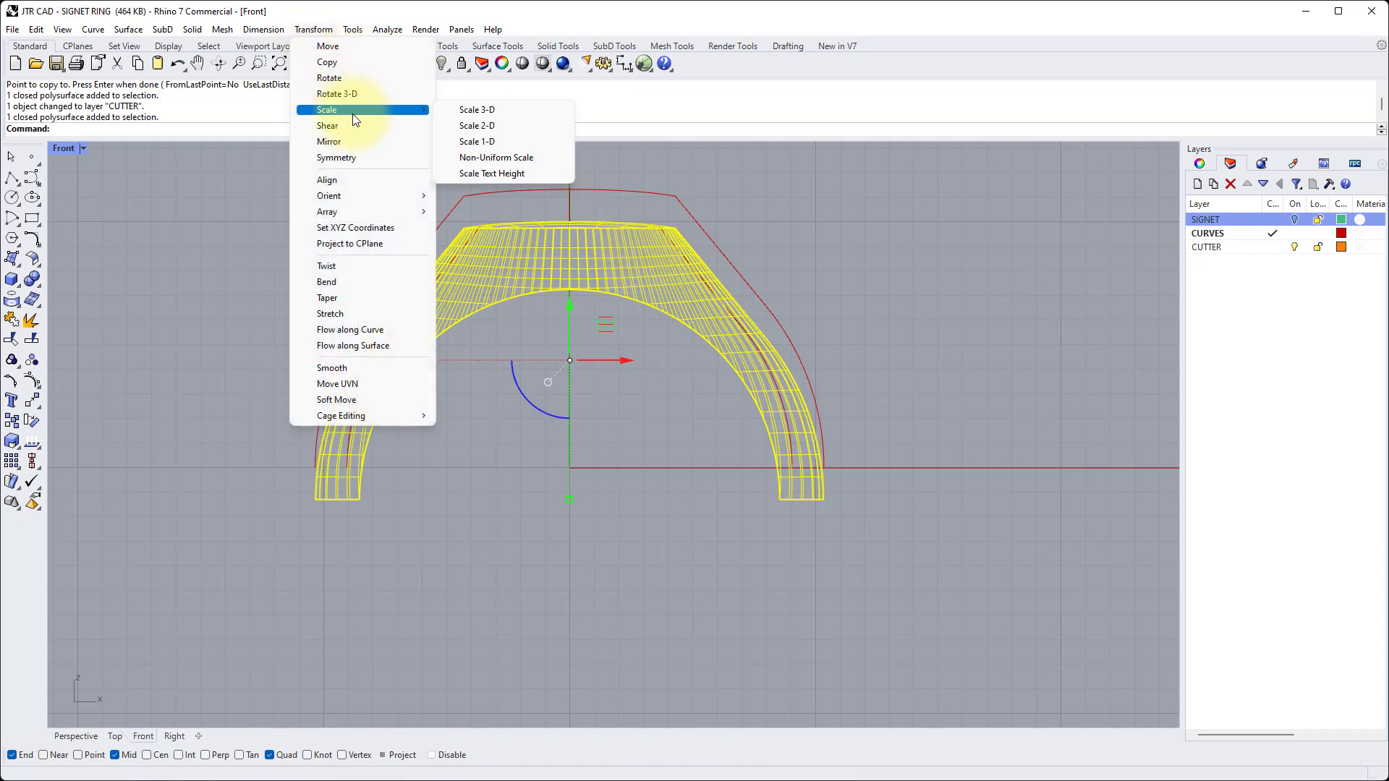
{"action": "left_click", "coordinate": [521, 109]}
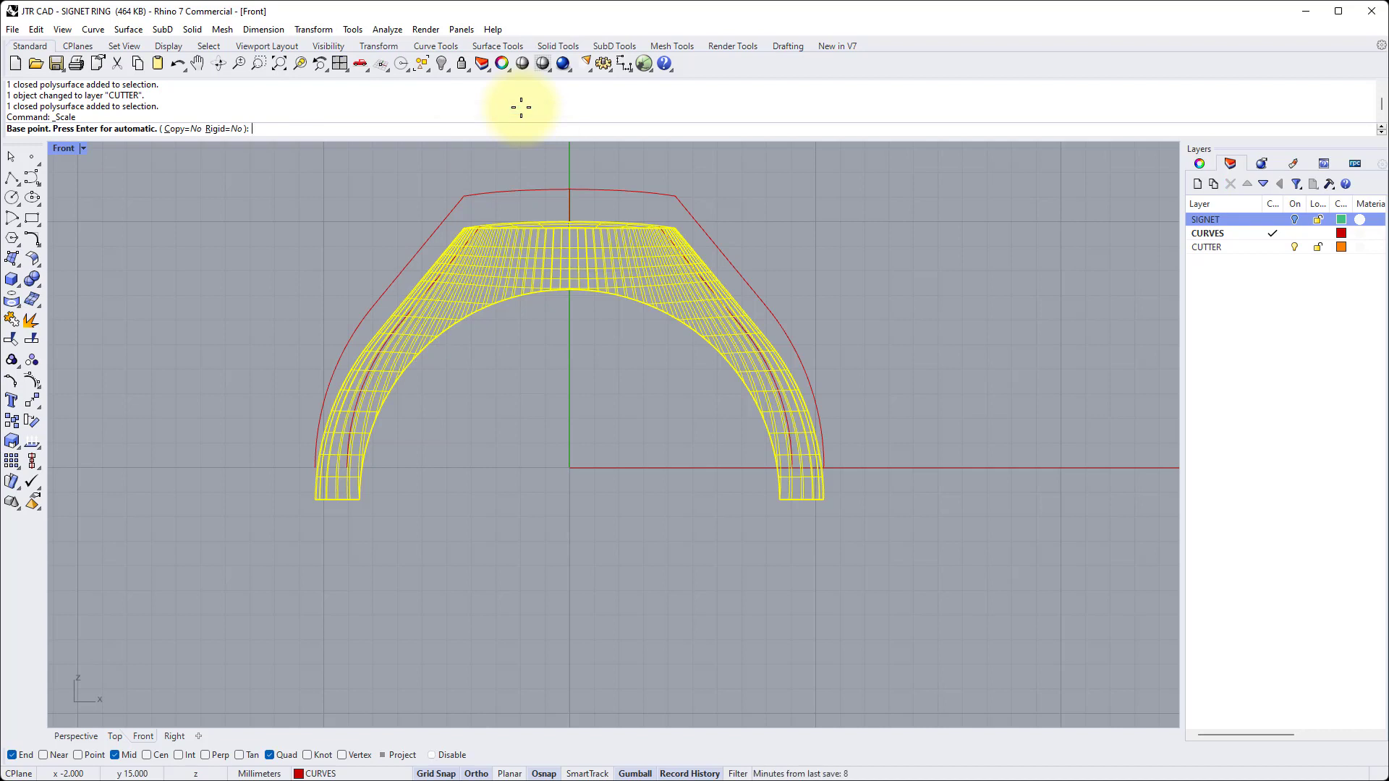
{"action": "left_click", "coordinate": [570, 221]}
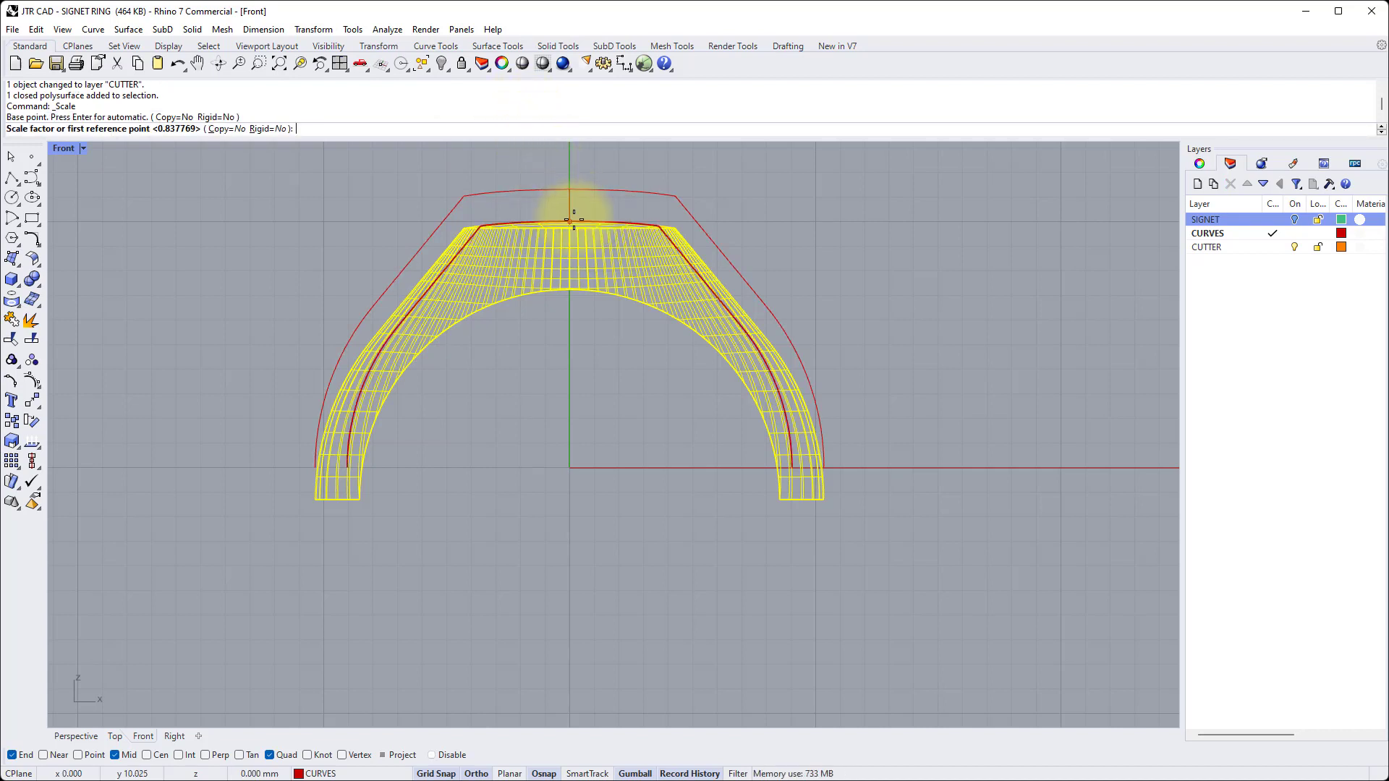
{"action": "left_click", "coordinate": [484, 773]}
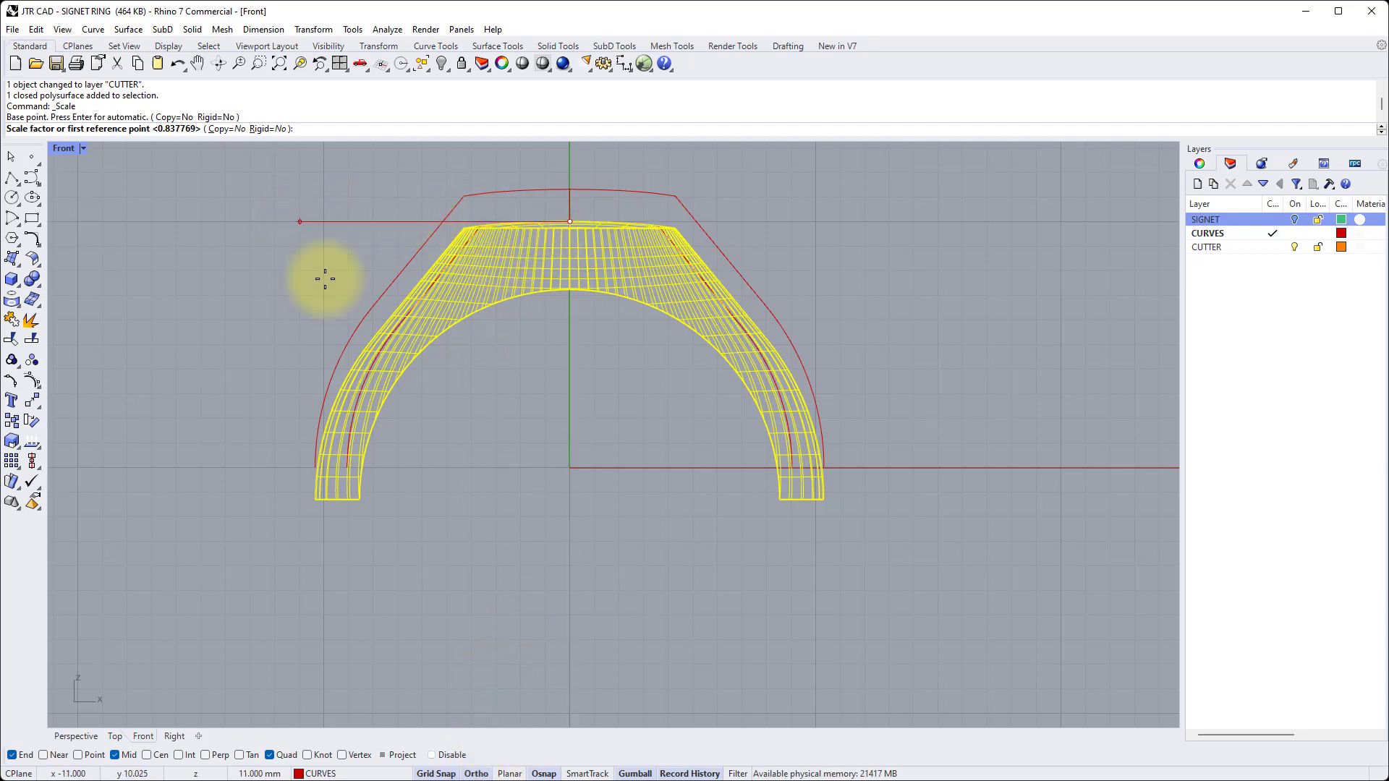
{"action": "left_click", "coordinate": [436, 773]}
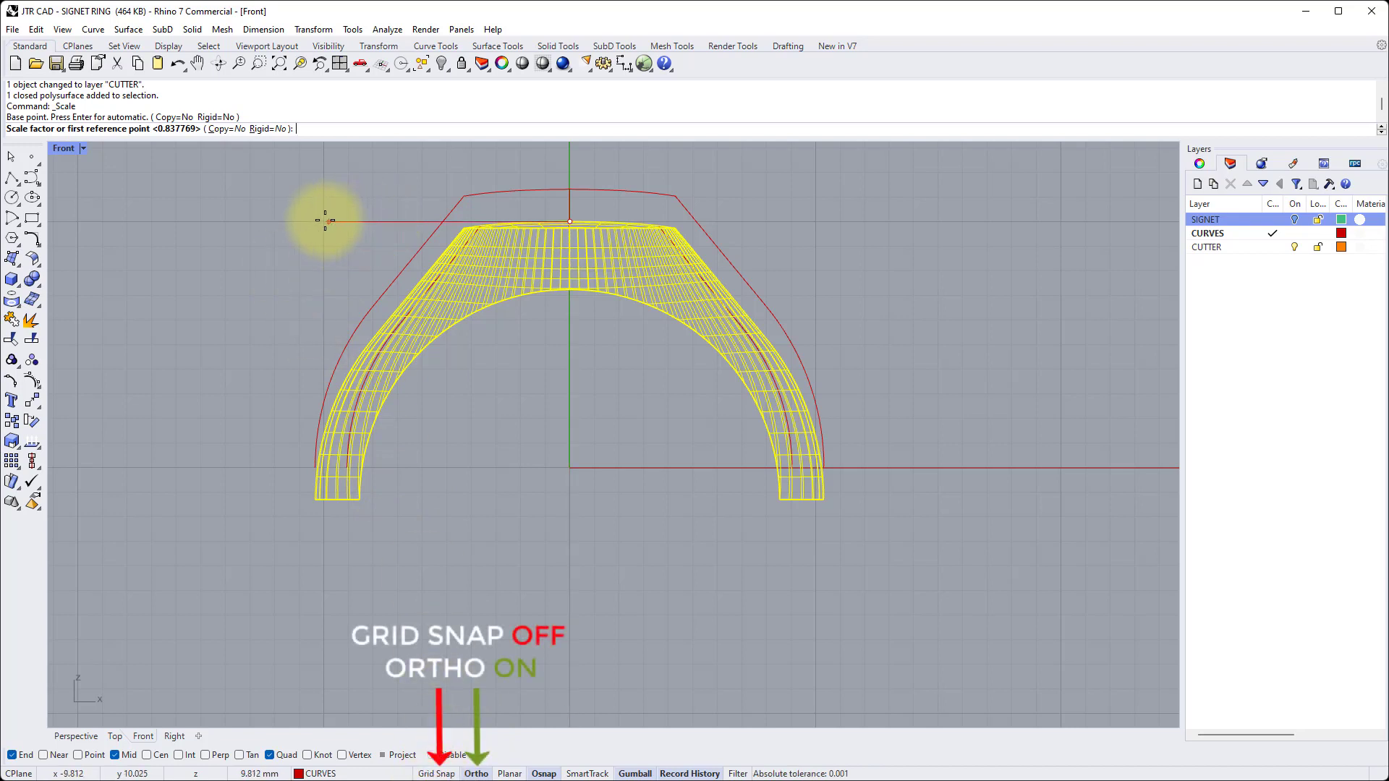
{"action": "left_click", "coordinate": [257, 222]}
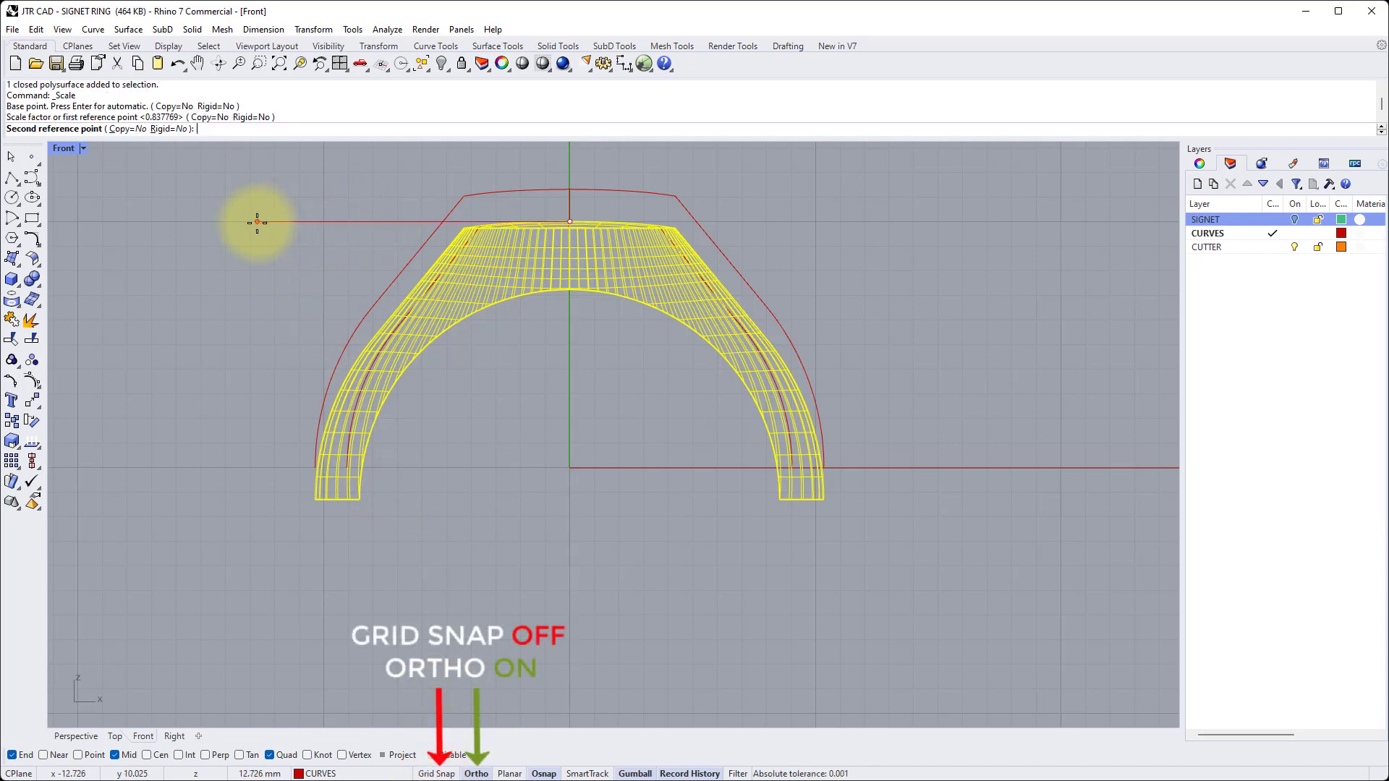
{"action": "left_click", "coordinate": [305, 221]}
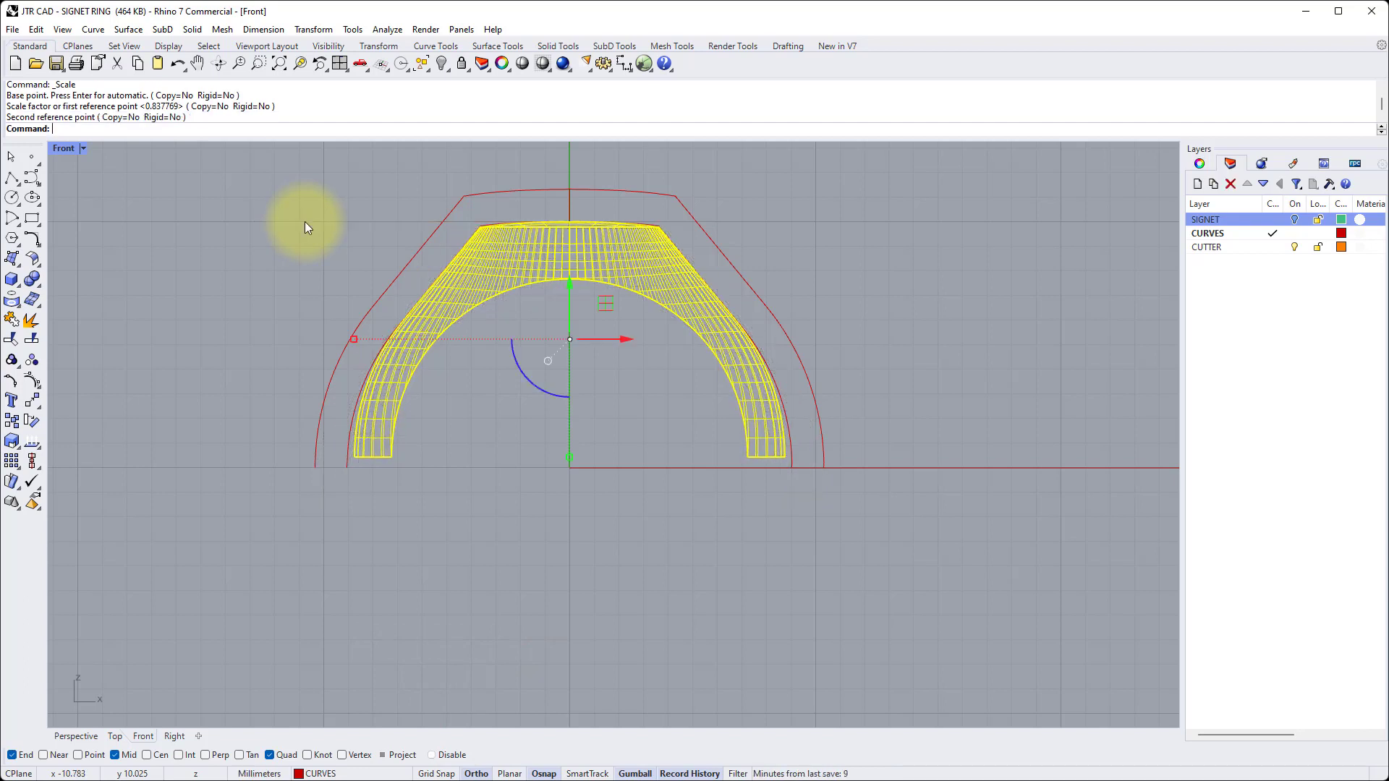
{"action": "key", "text": "Escape"}
Pick the curve from the objects overlapping at the cutter's edge
{"action": "scroll", "coordinate": [623, 232], "scroll_direction": "up", "scroll_amount": 7}
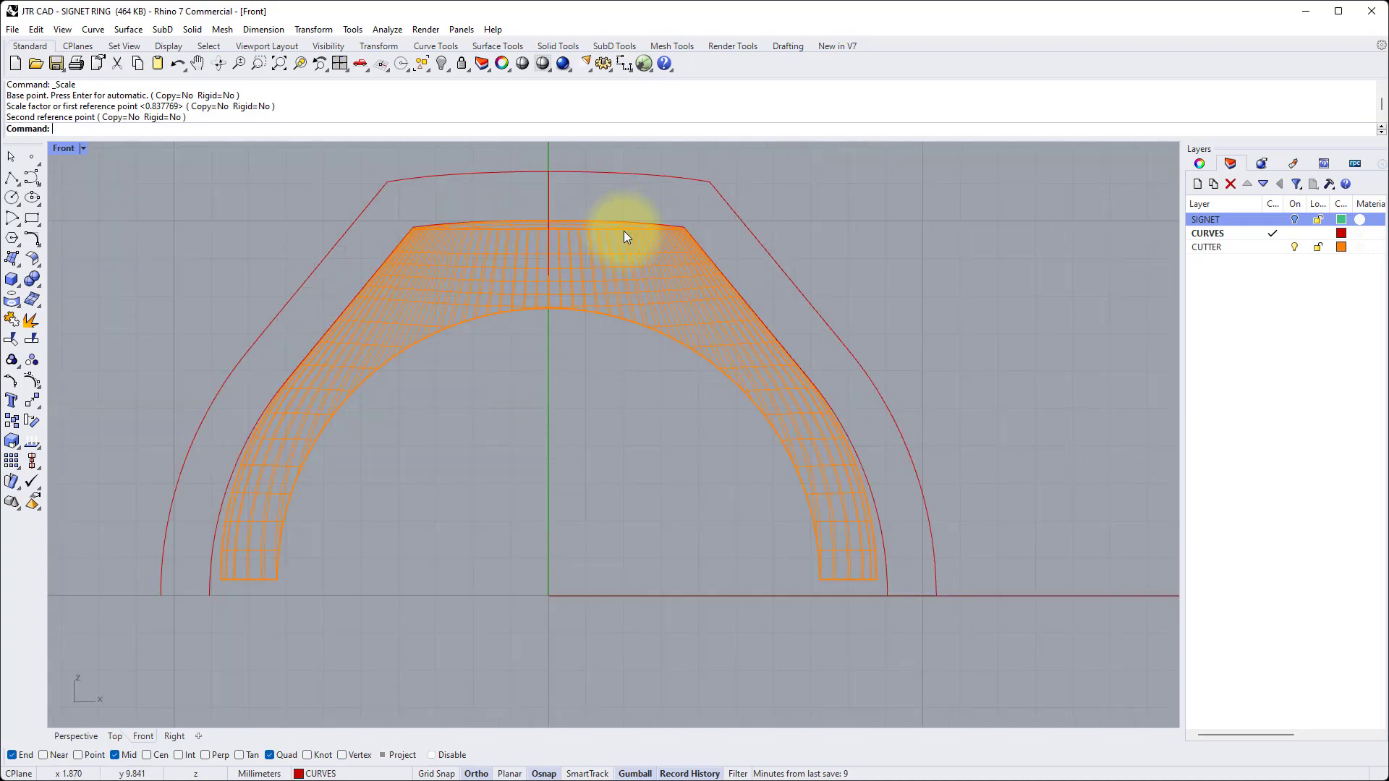
{"action": "left_click", "coordinate": [743, 308]}
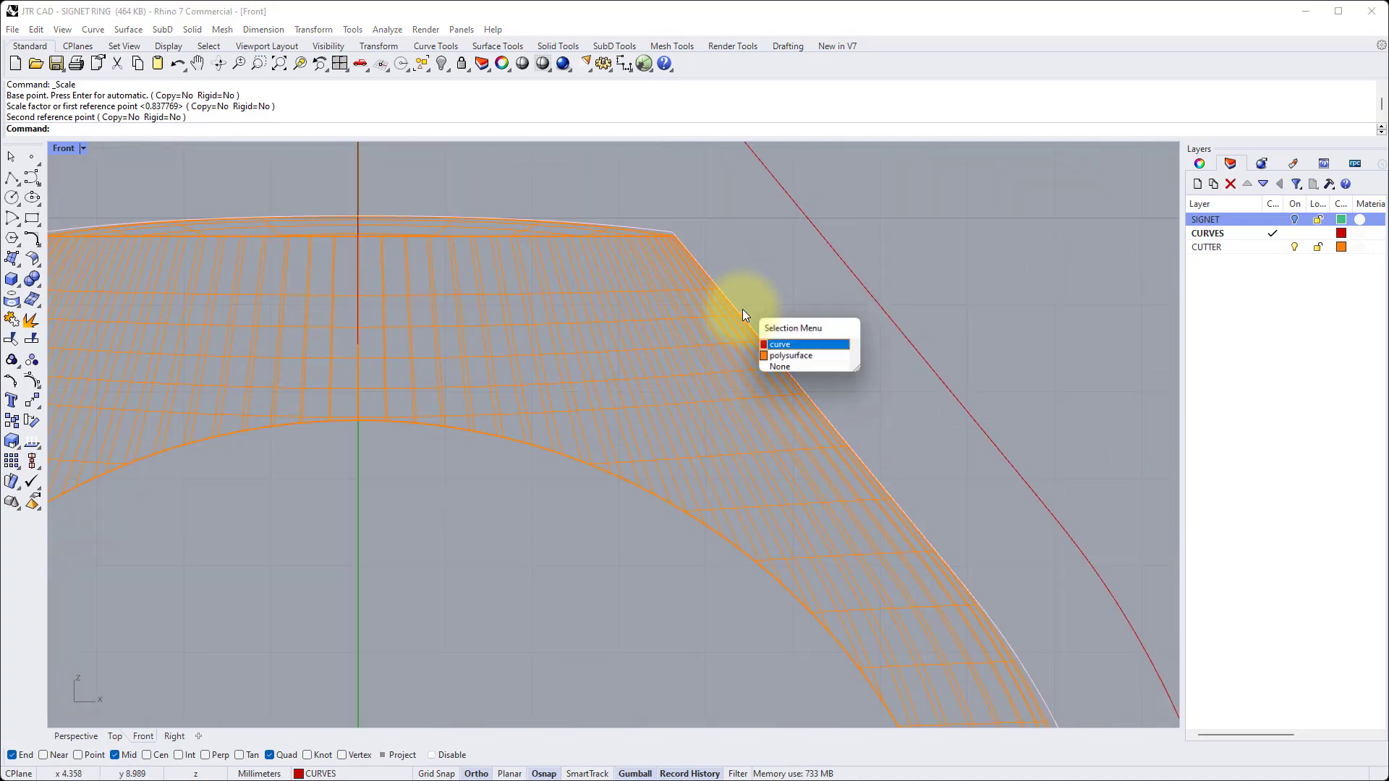
{"action": "left_click", "coordinate": [786, 346]}
{"action": "scroll", "coordinate": [819, 308], "scroll_direction": "down", "scroll_amount": 8}
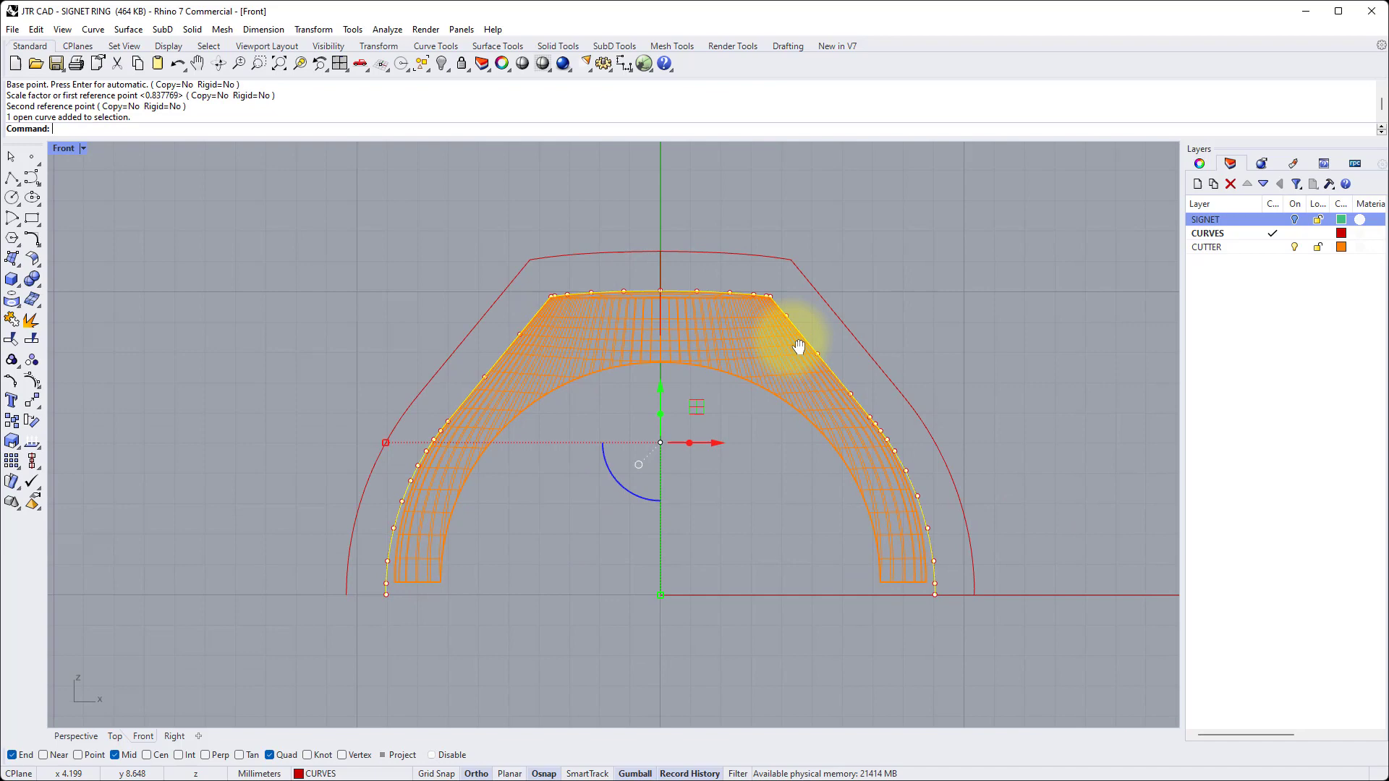
In the maximized Right view, Scale 1-D the cutter from the top curve's midpoint to narrow it
{"action": "double_click", "coordinate": [73, 147]}
{"action": "double_click", "coordinate": [635, 444]}
{"action": "scroll", "coordinate": [643, 433], "scroll_direction": "up", "scroll_amount": 4}
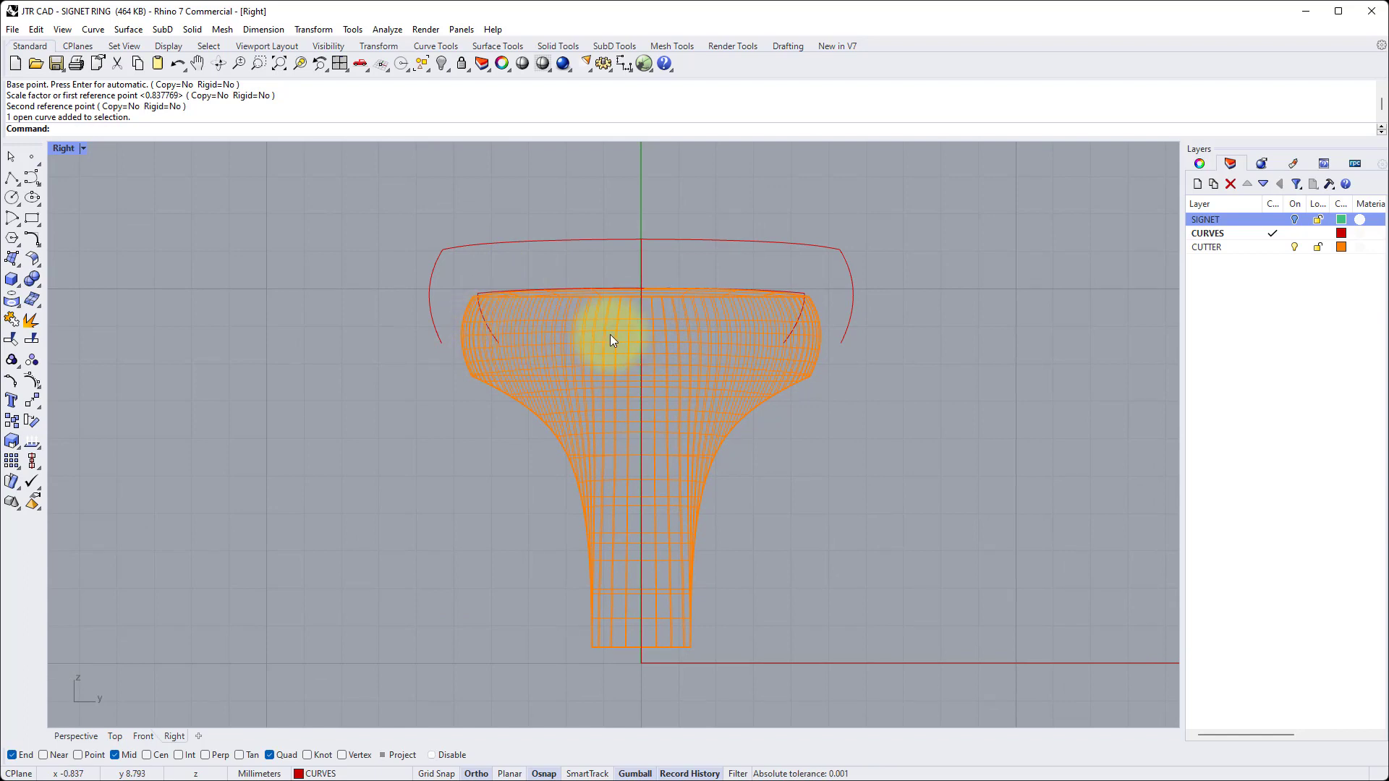
{"action": "left_click", "coordinate": [319, 29]}
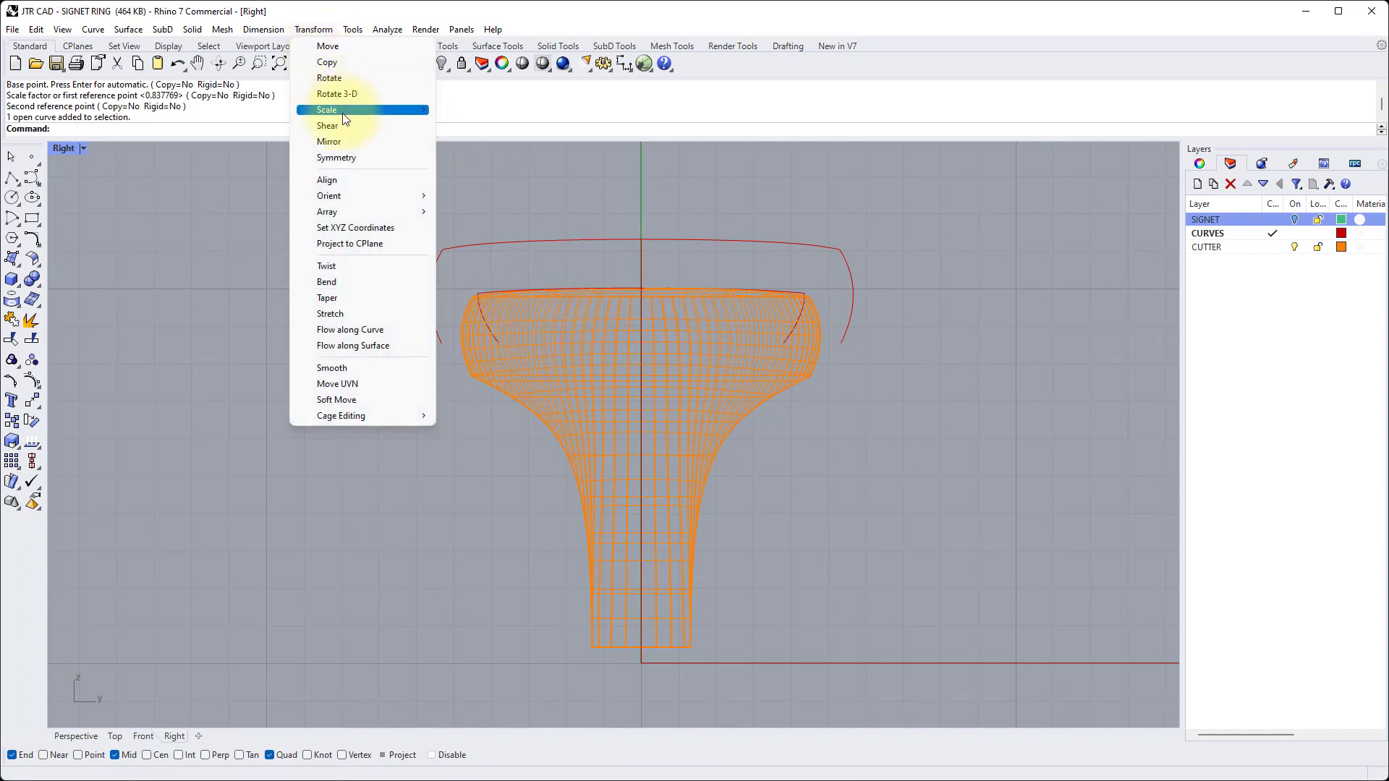
{"action": "mouse_move", "coordinate": [344, 114]}
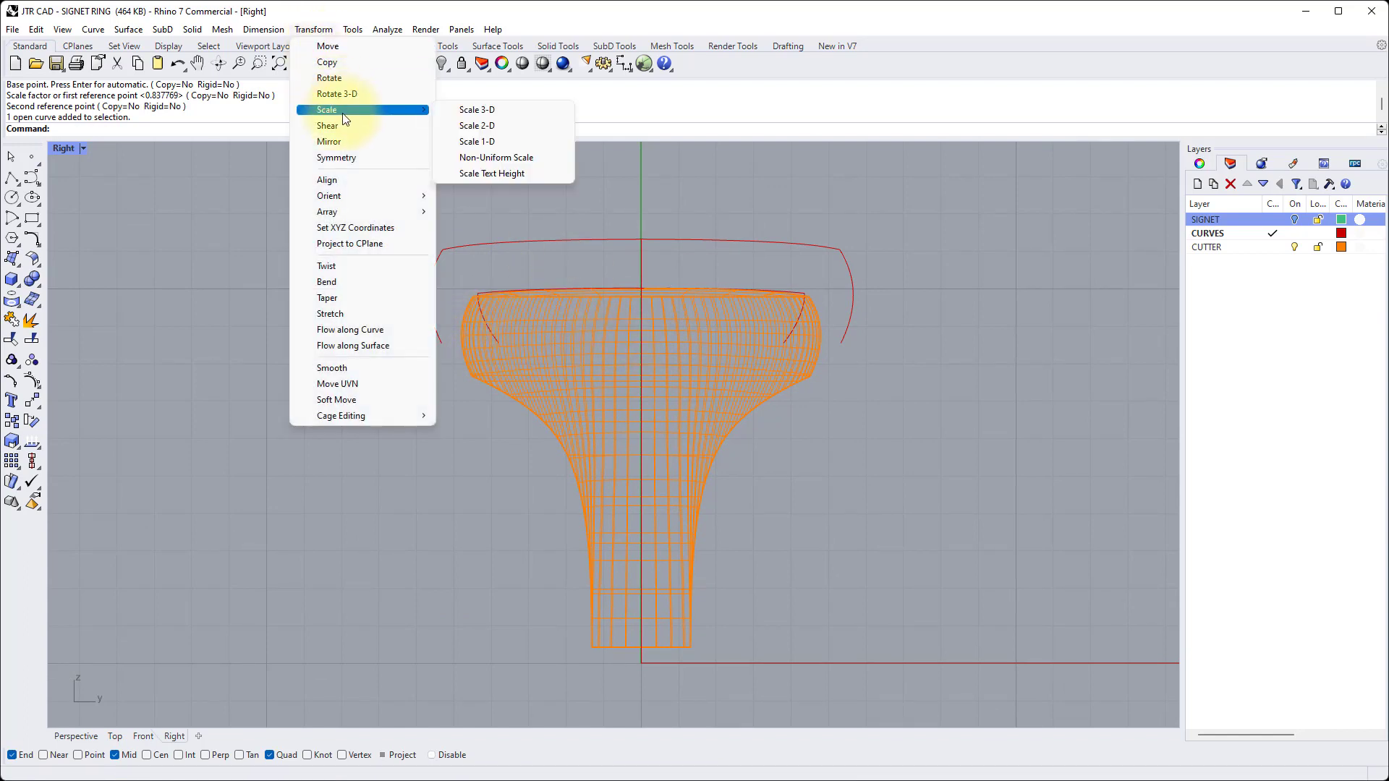
{"action": "left_click", "coordinate": [480, 142]}
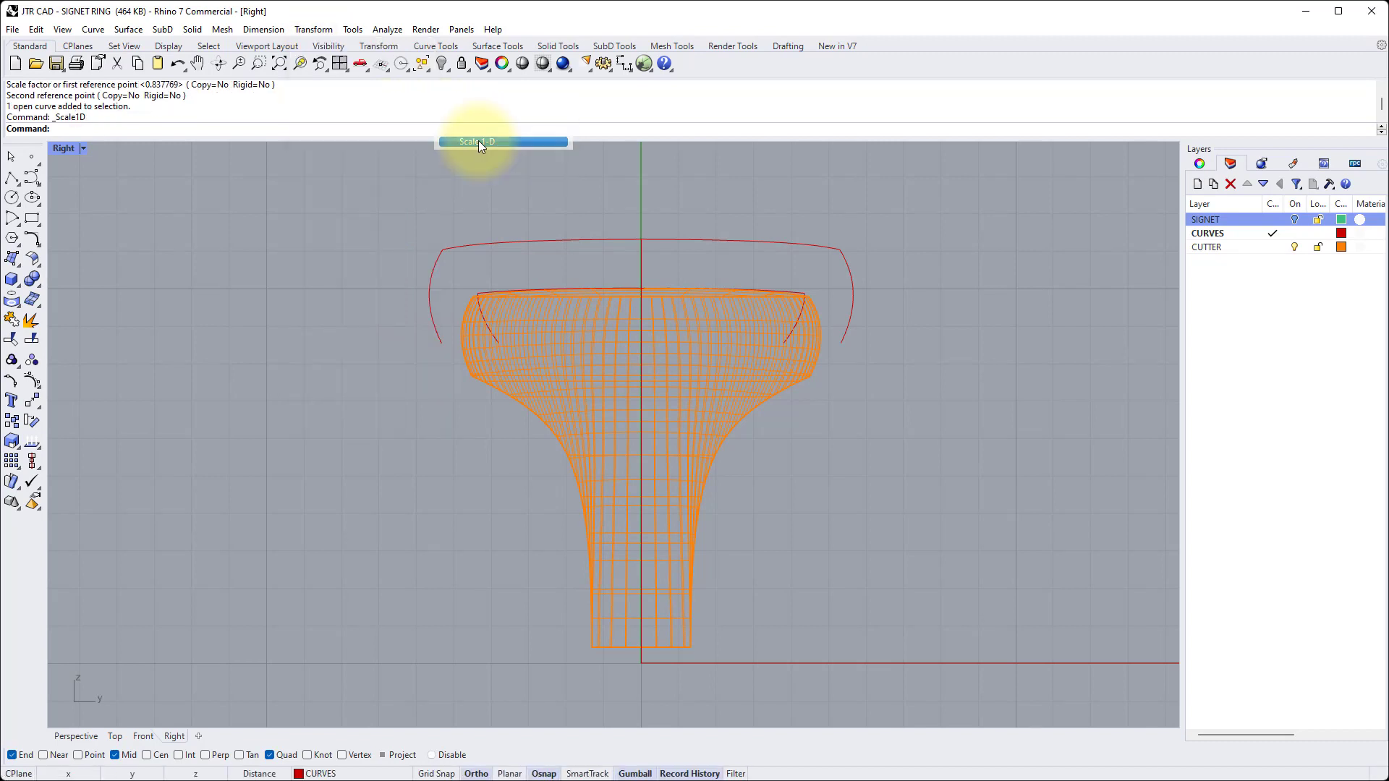
{"action": "left_click", "coordinate": [596, 330]}
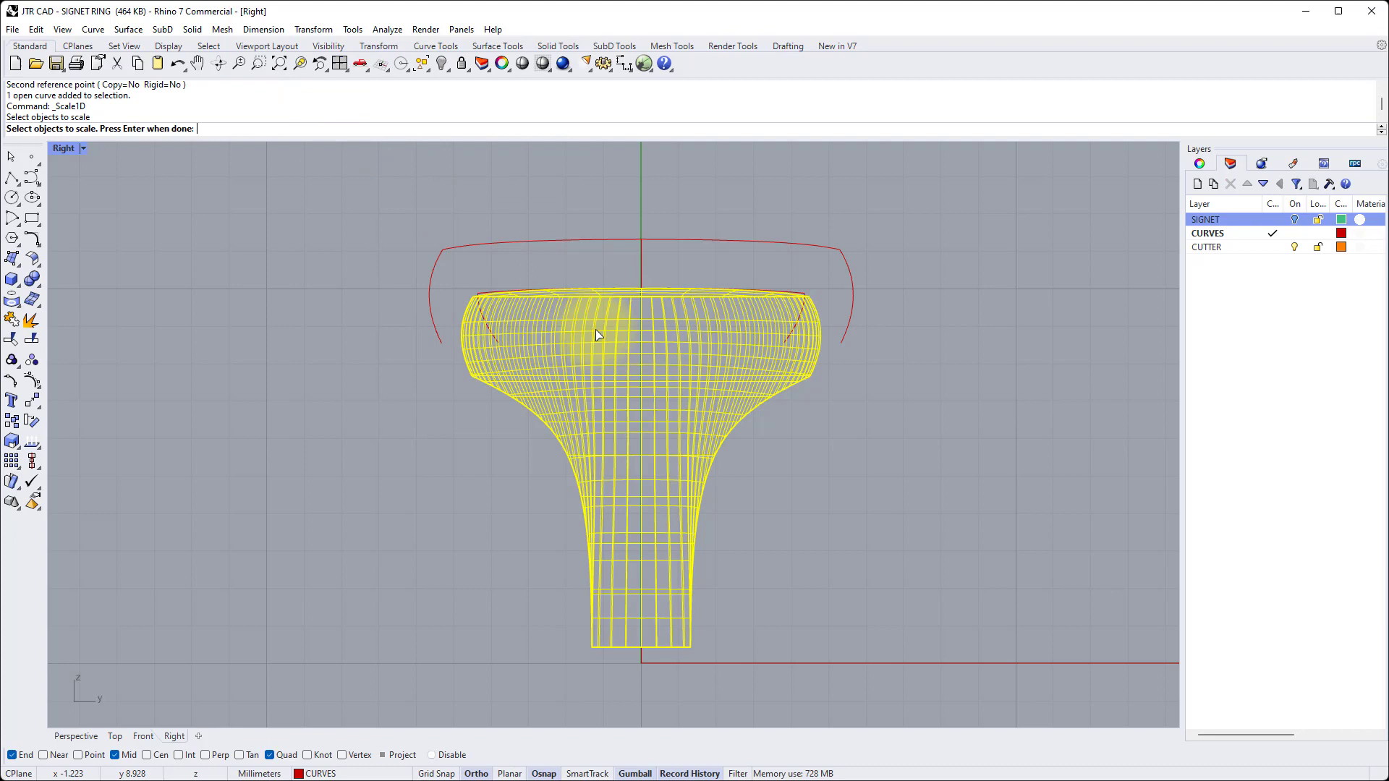
{"action": "key", "text": "Return"}
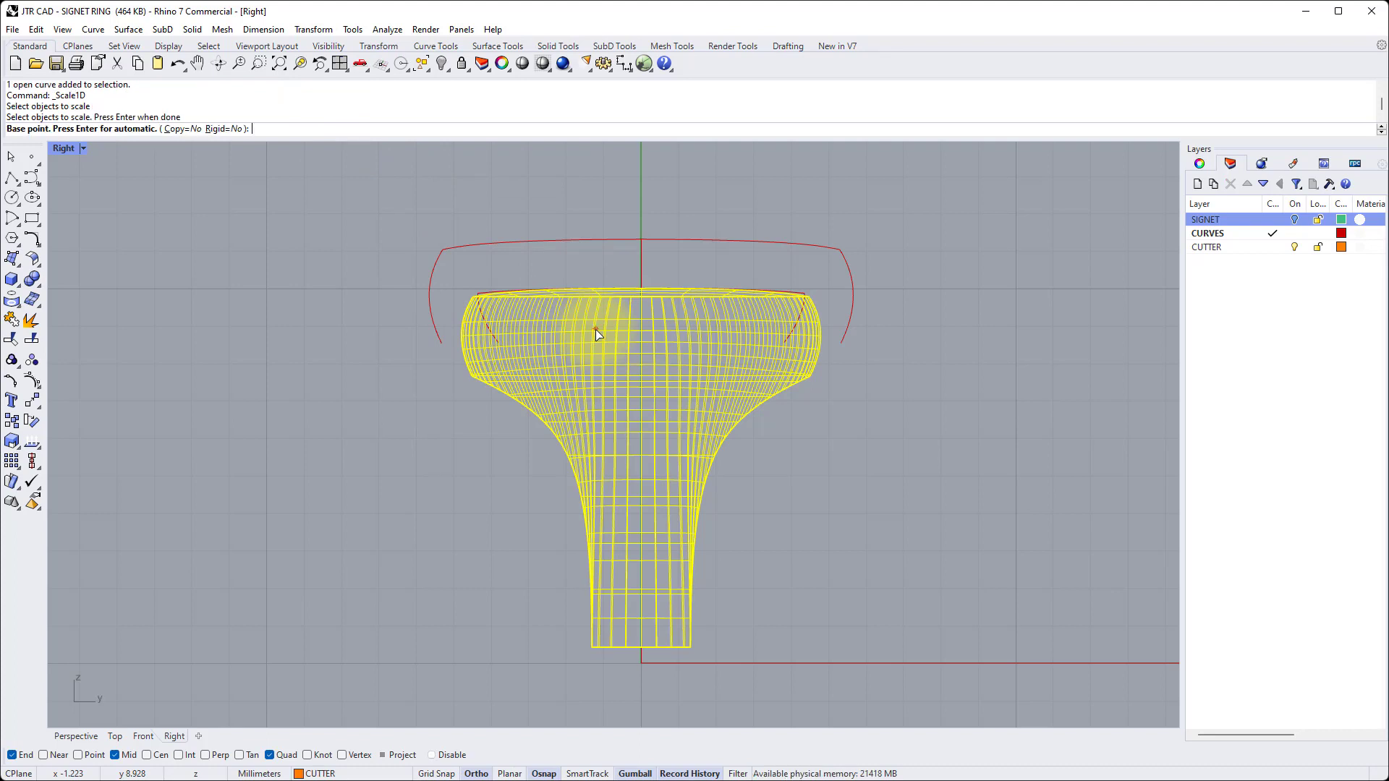
{"action": "left_click", "coordinate": [641, 289]}
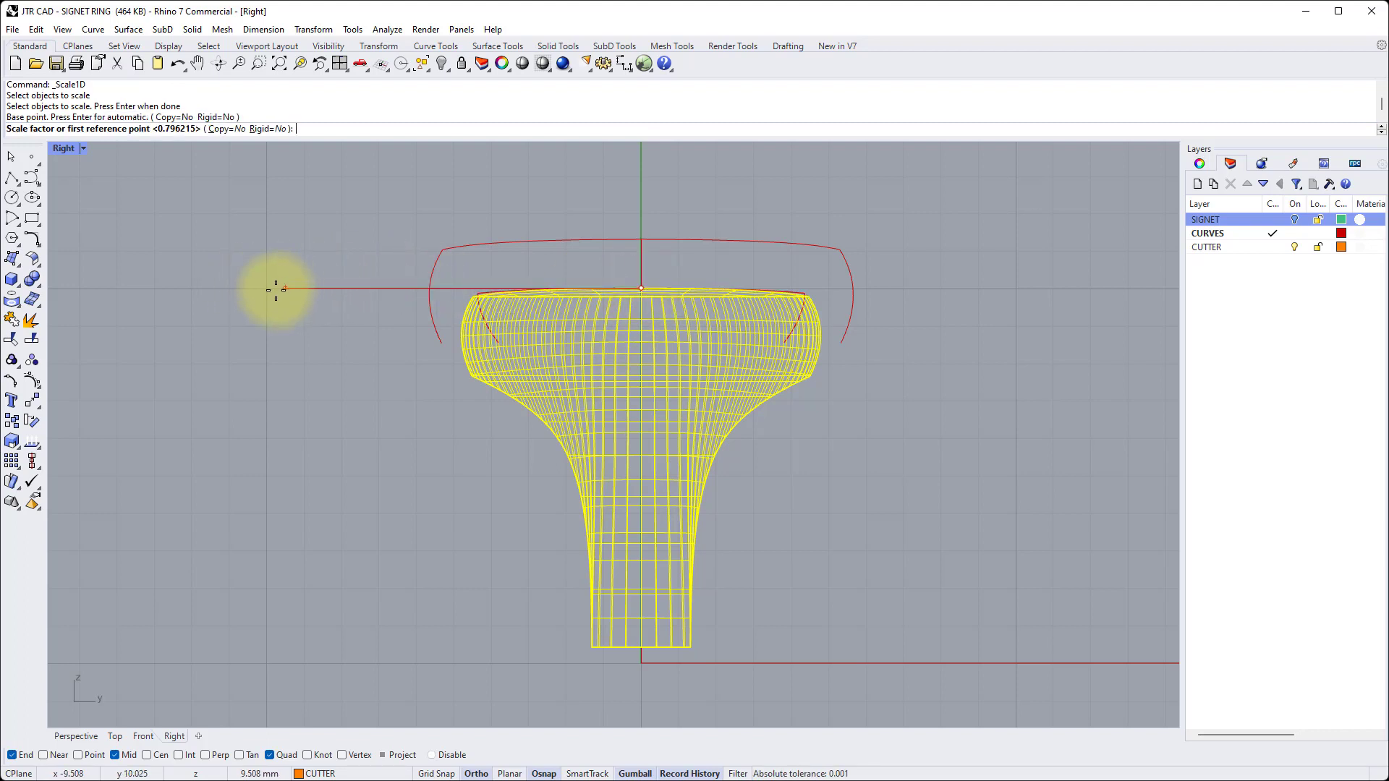
{"action": "left_click", "coordinate": [232, 290]}
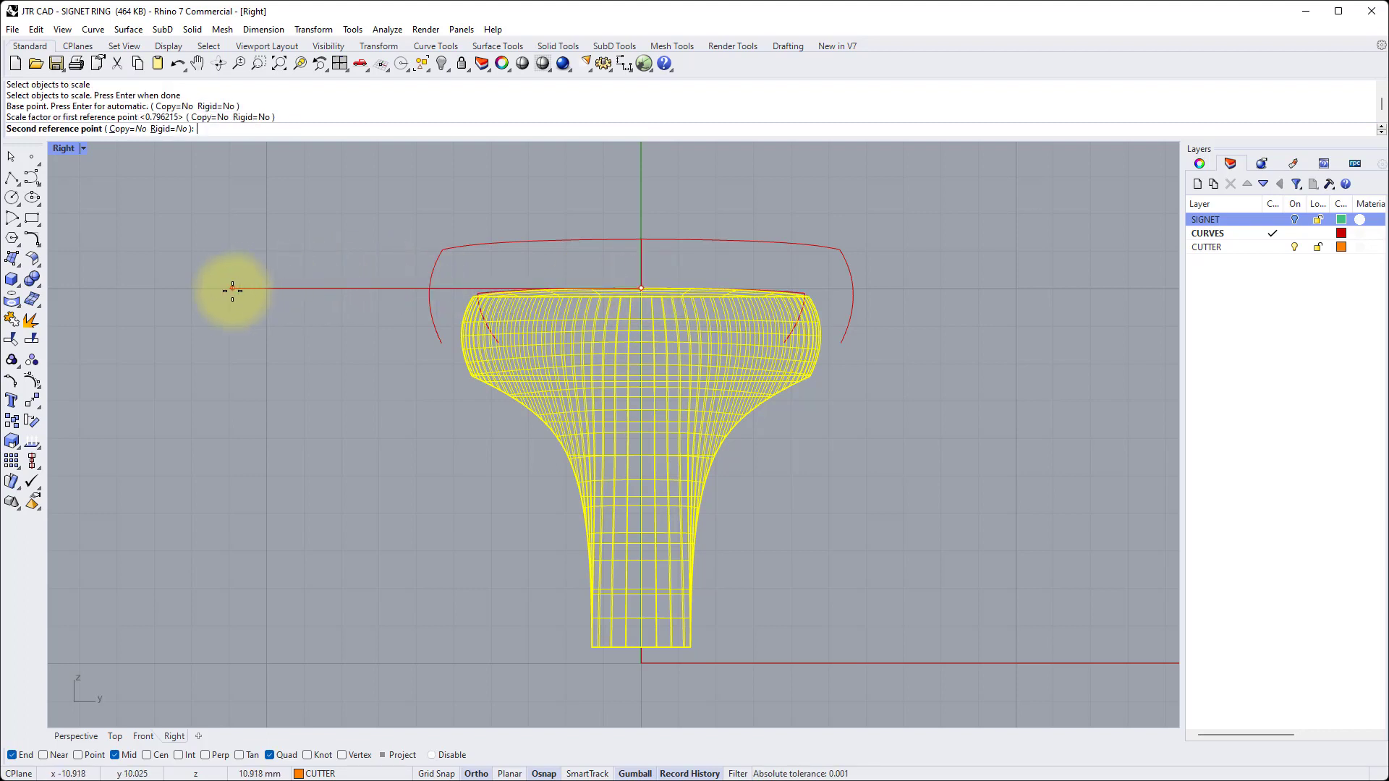
{"action": "left_click", "coordinate": [320, 326]}
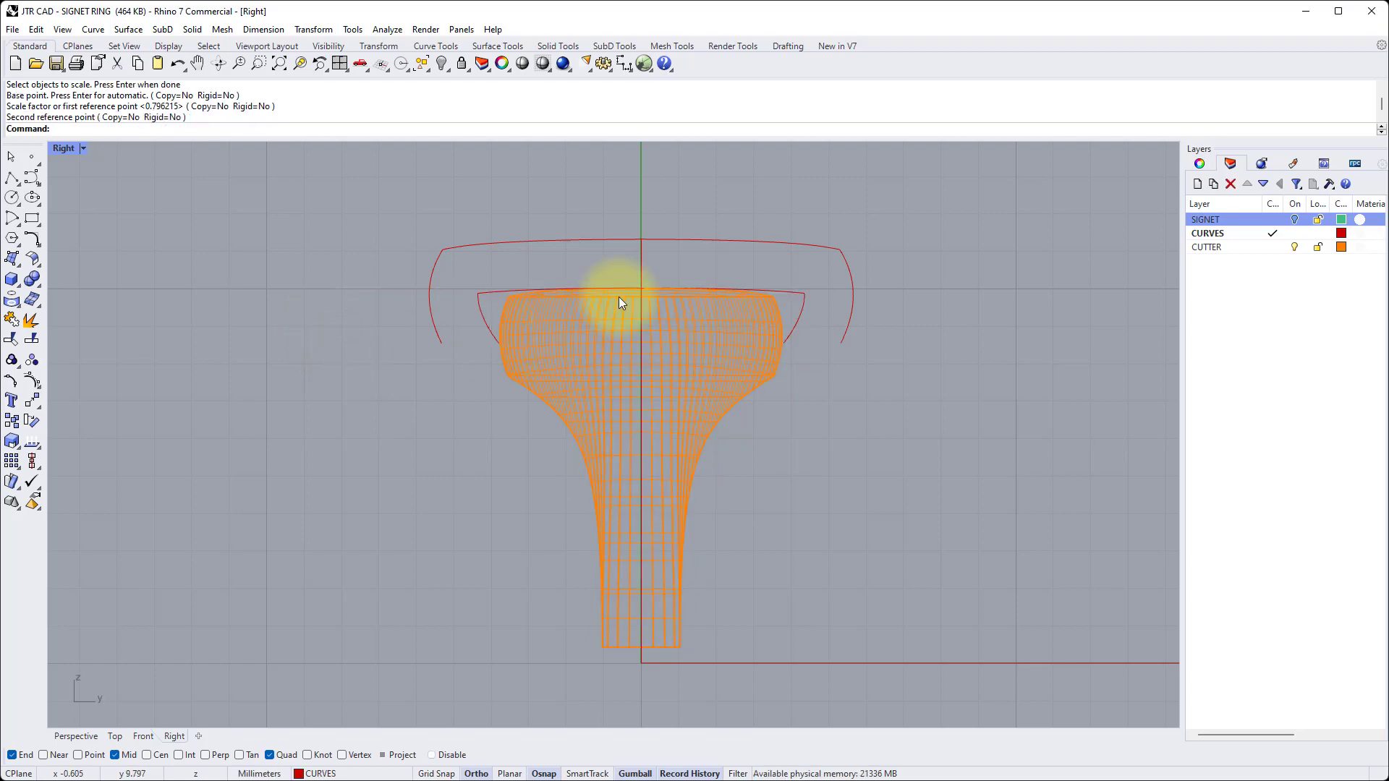
Turn the SIGNET layer back on in a maximized Perspective view and orbit around ring and cutter
{"action": "double_click", "coordinate": [64, 149]}
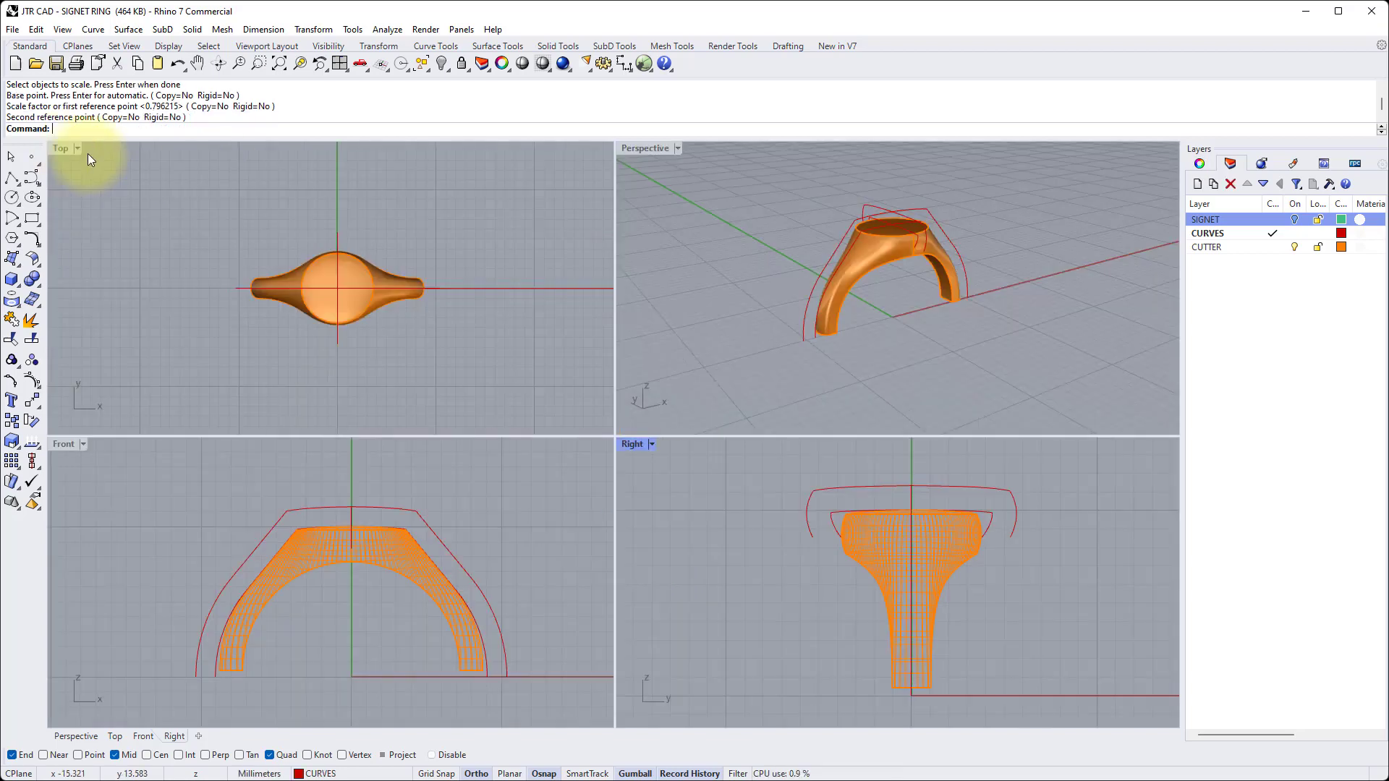
{"action": "double_click", "coordinate": [648, 151]}
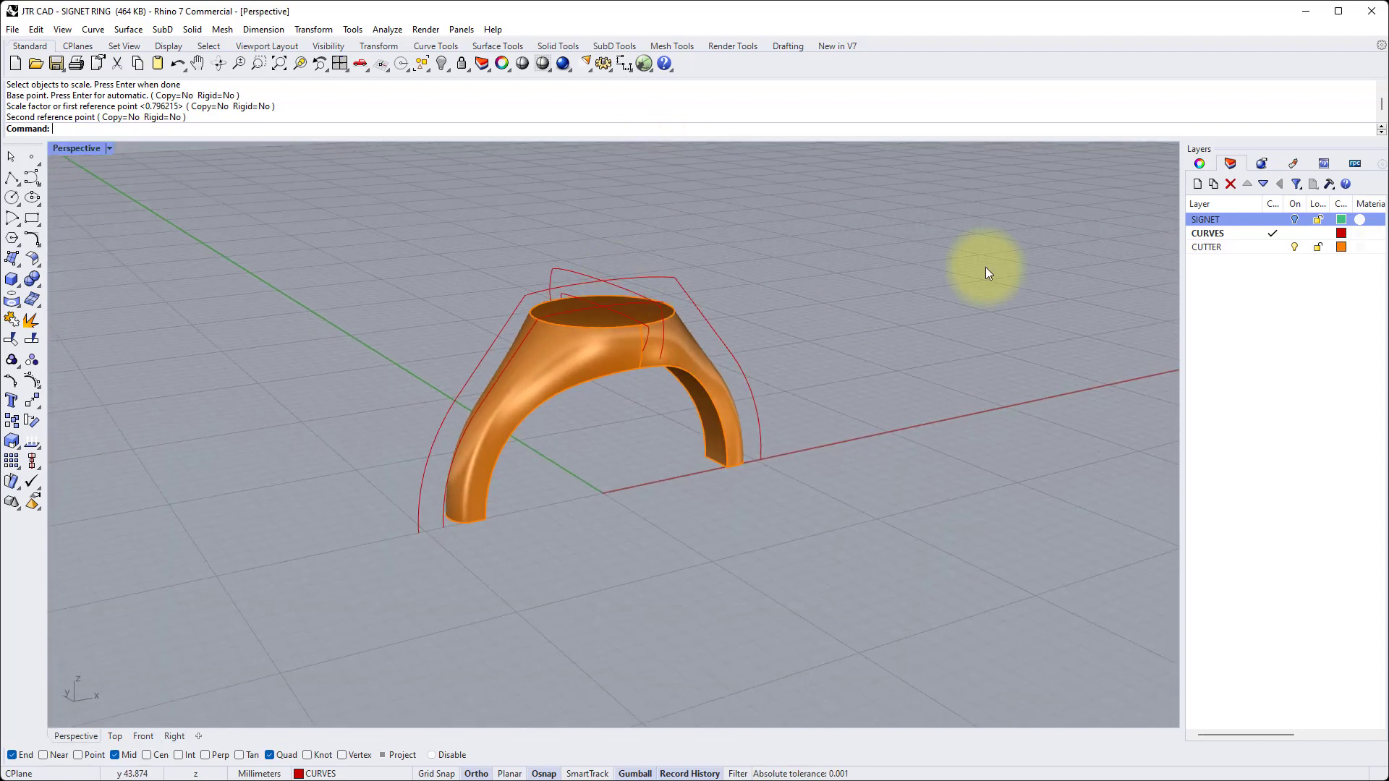
{"action": "left_click", "coordinate": [1295, 218]}
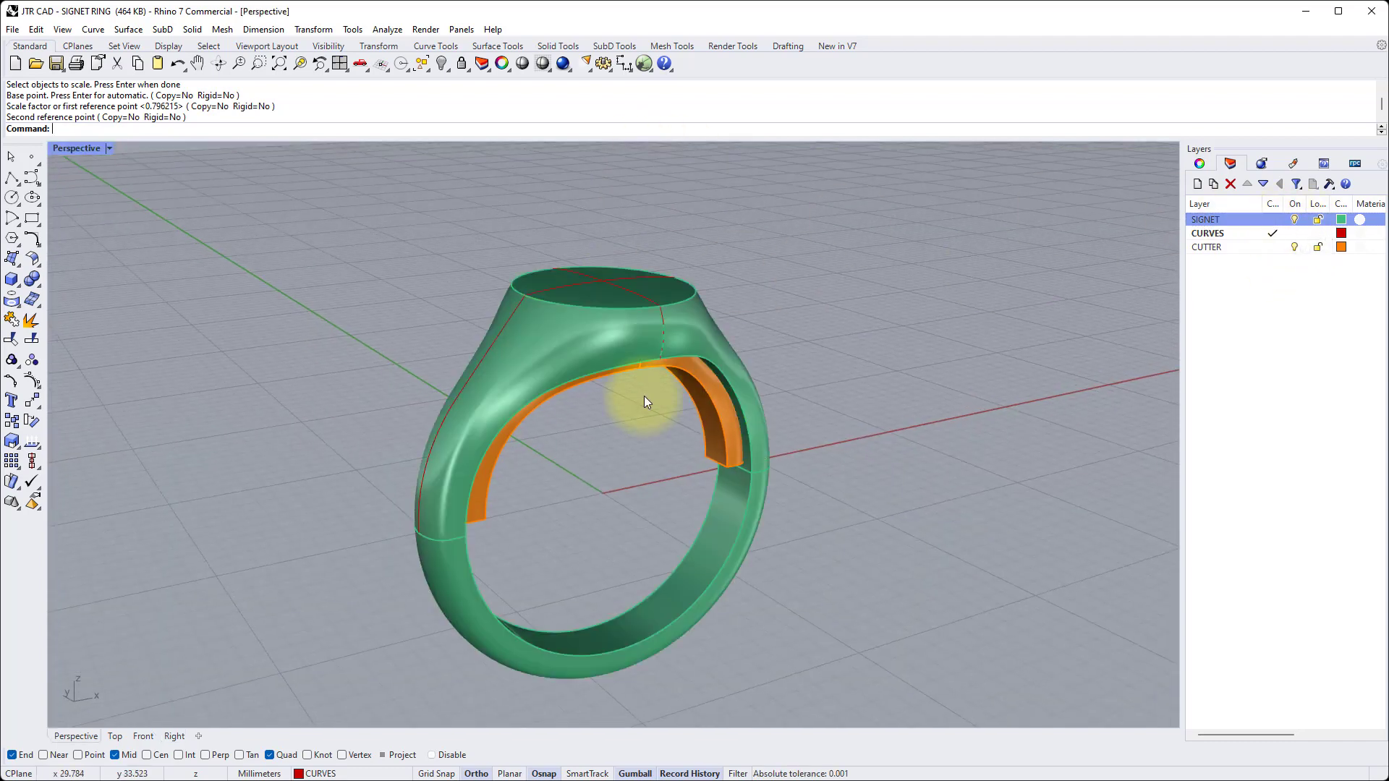
{"action": "right_click_drag", "start_coordinate": [643, 396], "coordinate": [733, 418]}
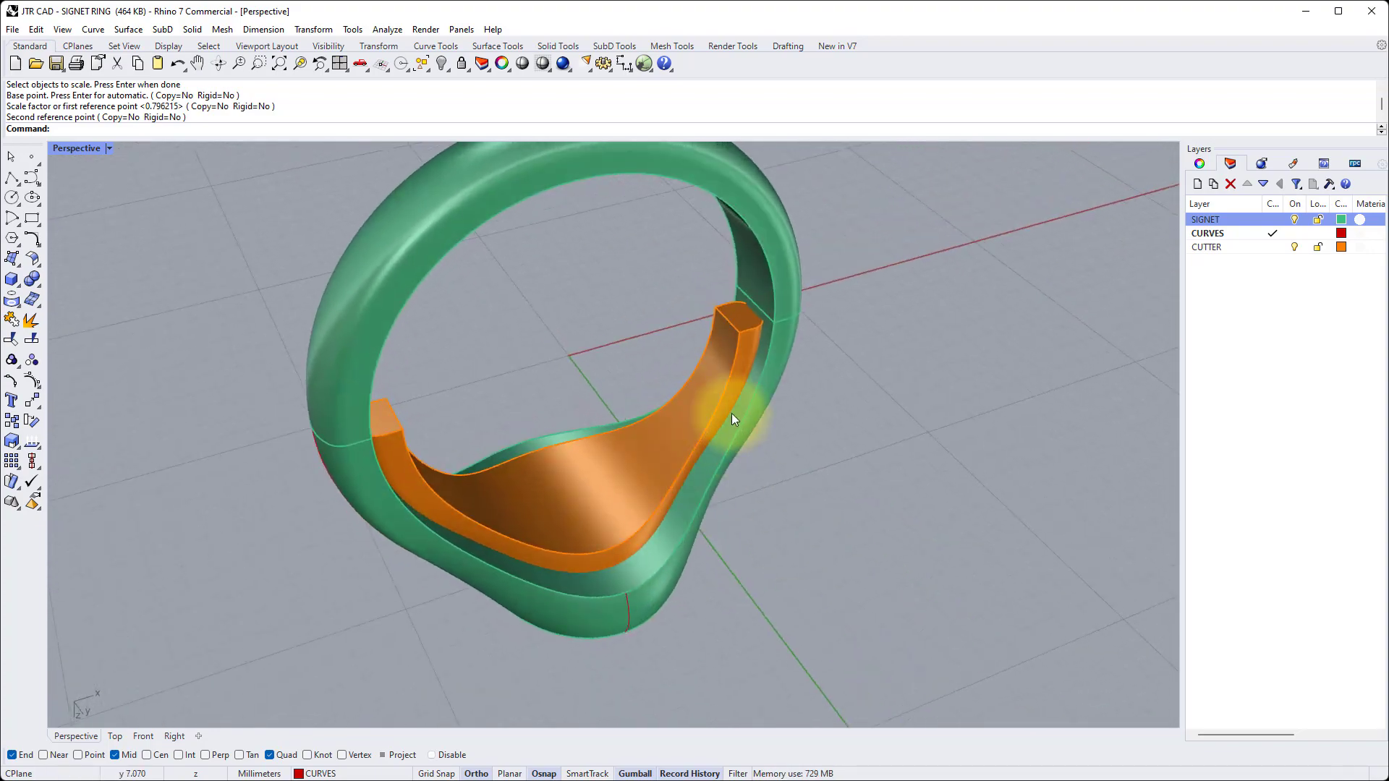
{"action": "right_click_drag", "start_coordinate": [665, 486], "coordinate": [741, 384]}
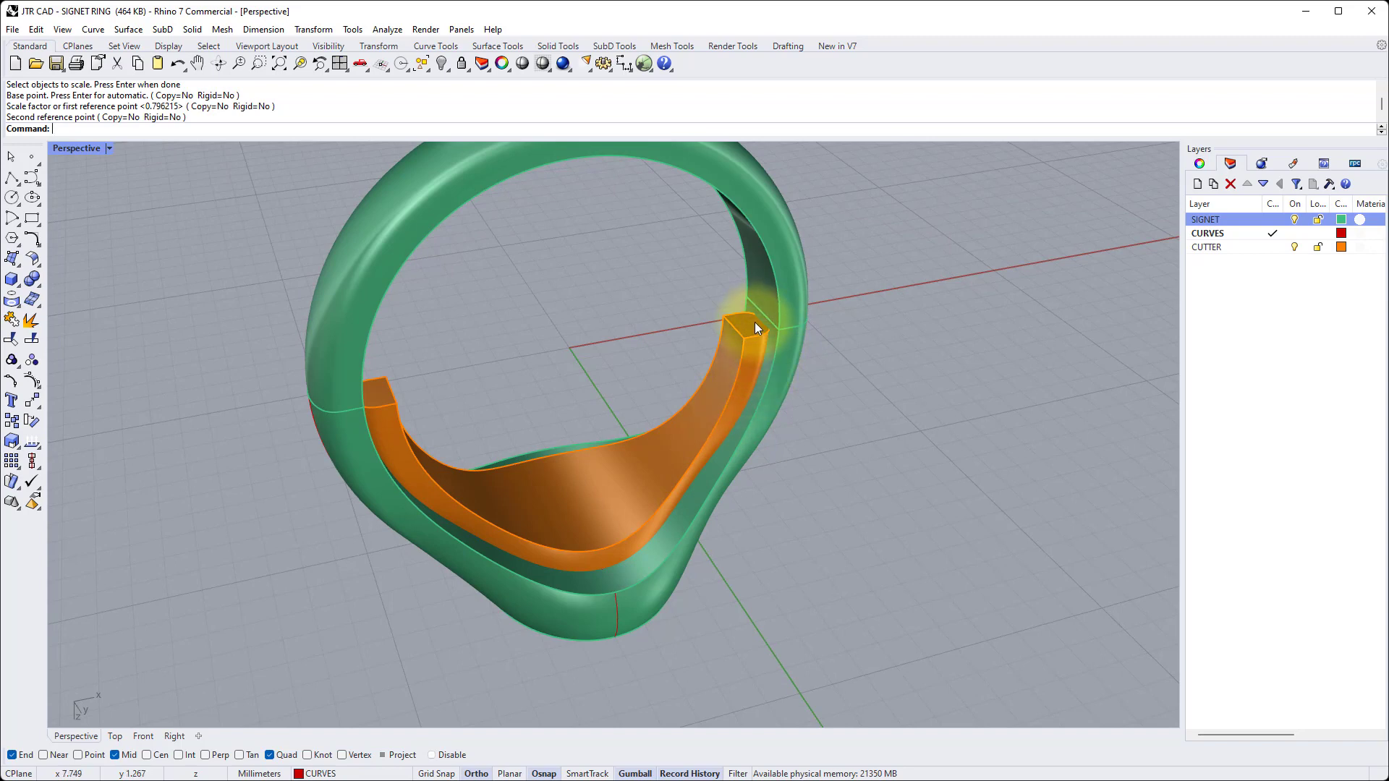
{"action": "right_click_drag", "start_coordinate": [748, 336], "coordinate": [726, 353]}
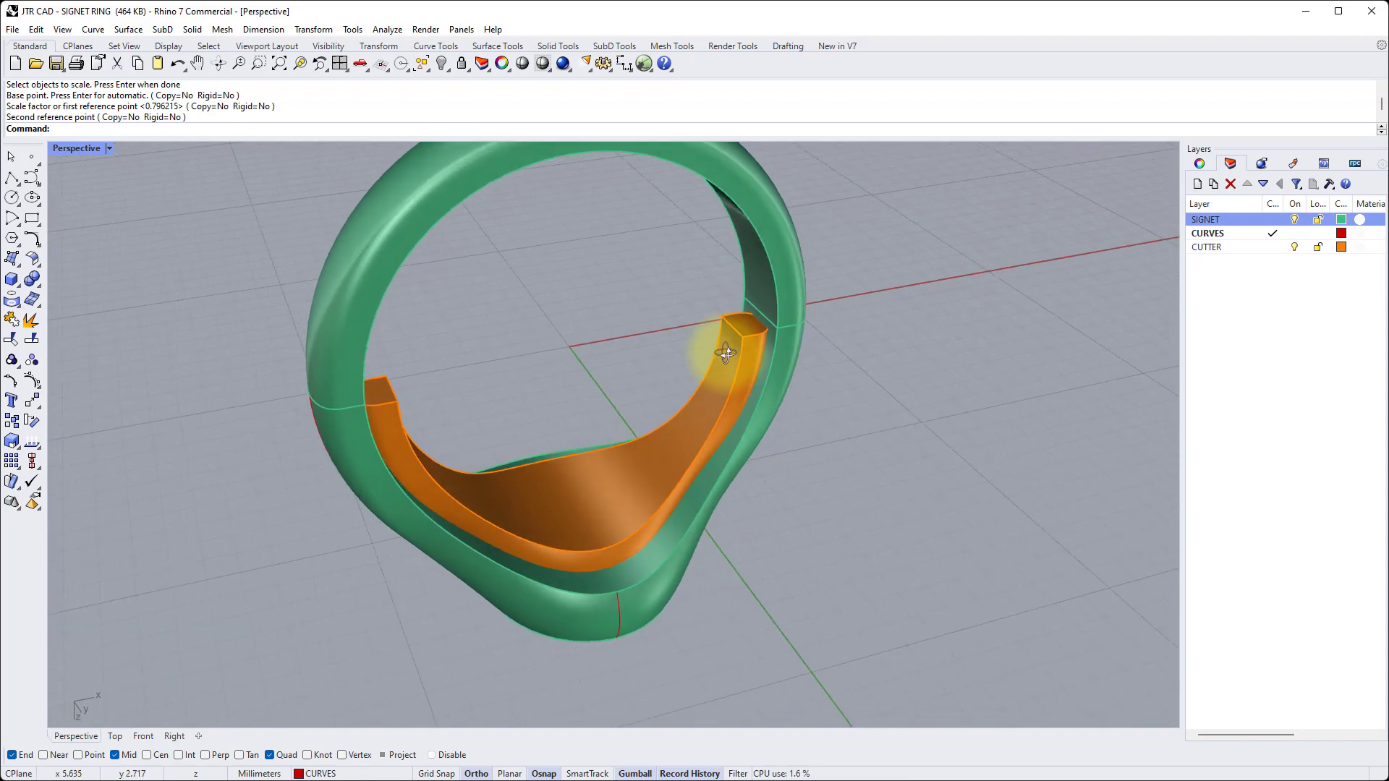
{"action": "type", "text": "BooleanDifference"}
{"action": "key", "text": "Return"}
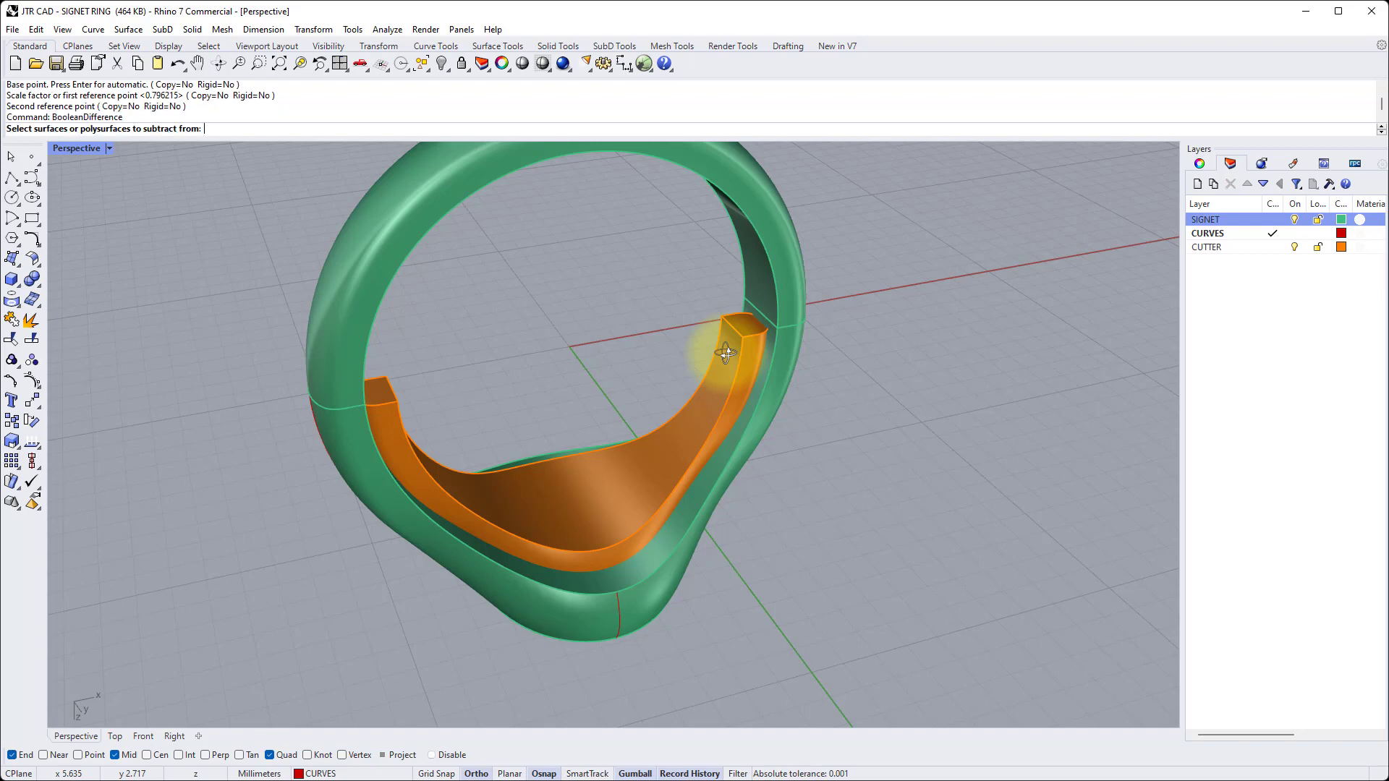
{"action": "left_click", "coordinate": [783, 355]}
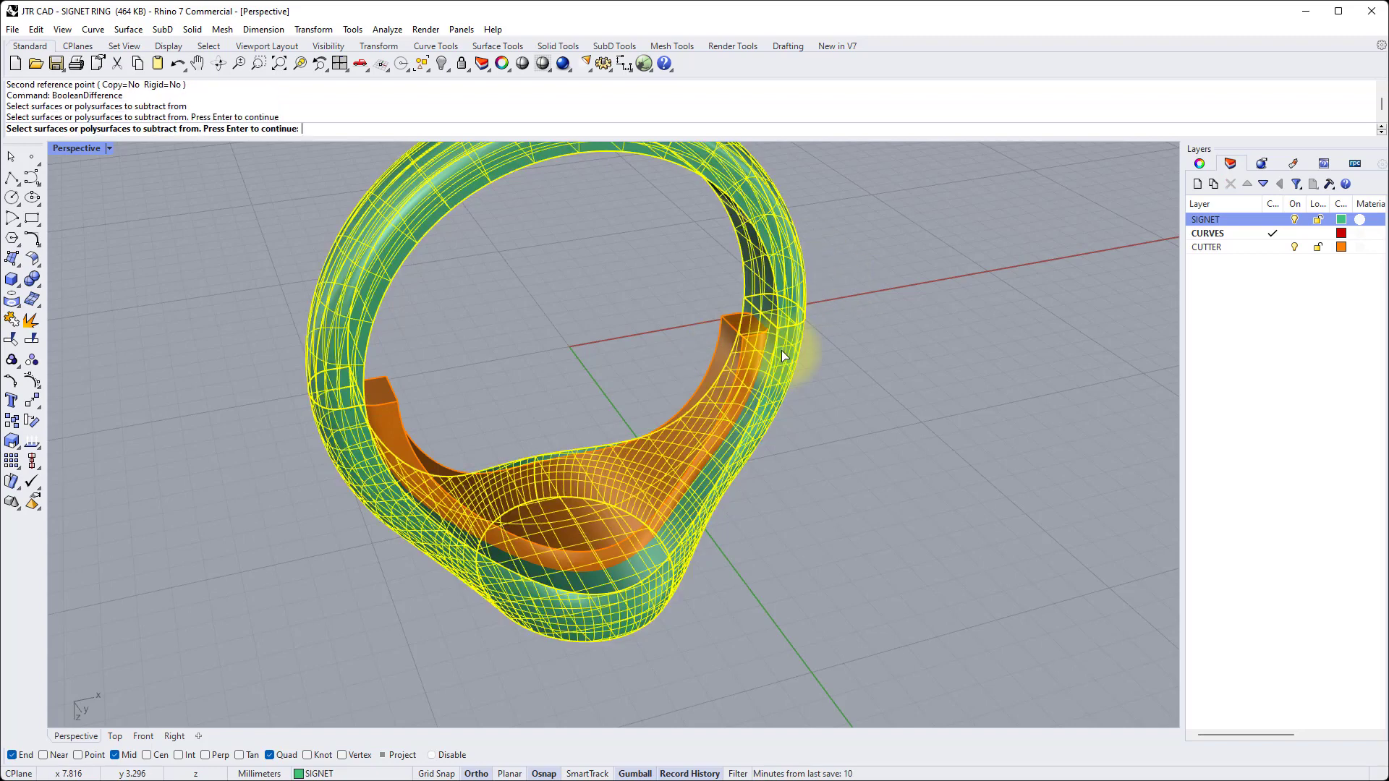
{"action": "right_click", "coordinate": [798, 303]}
{"action": "left_click", "coordinate": [727, 345]}
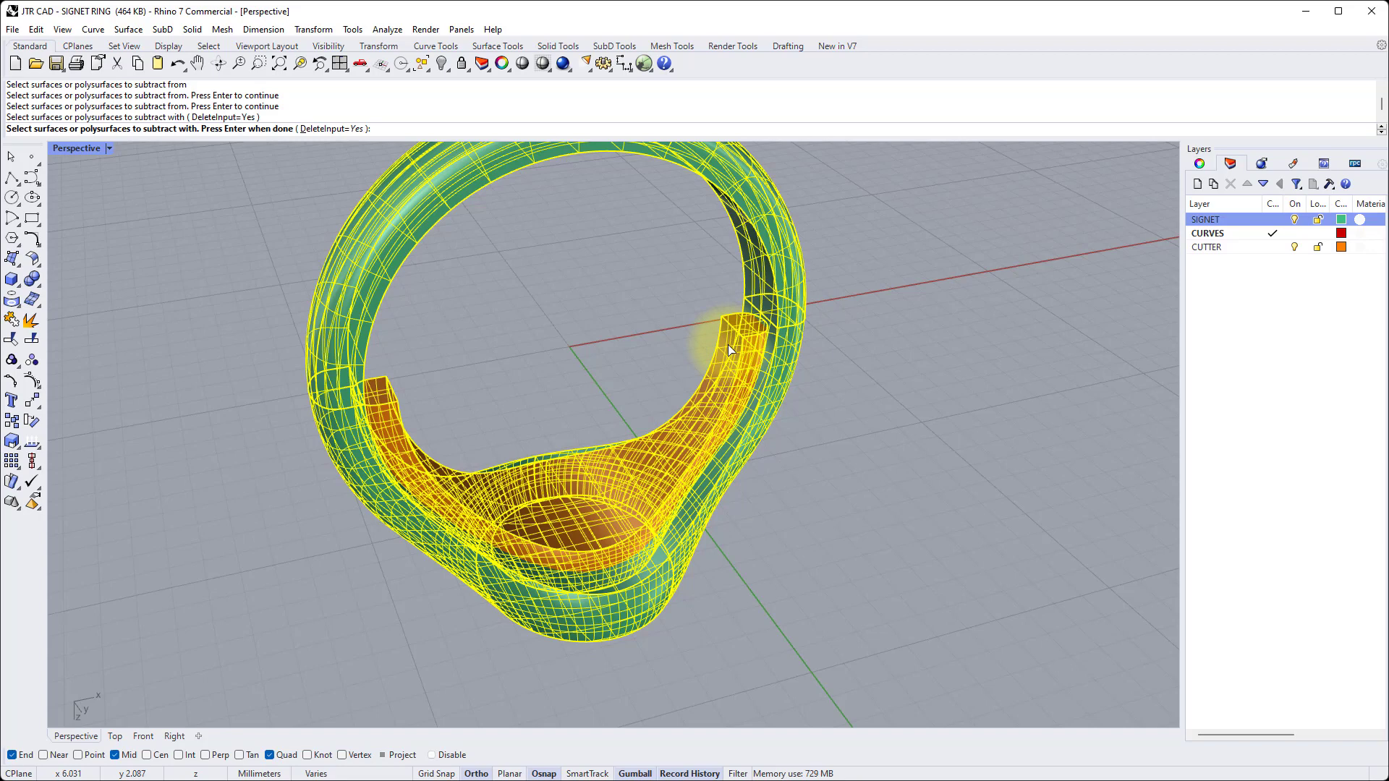
{"action": "right_click", "coordinate": [728, 344]}
{"action": "right_click_drag", "start_coordinate": [558, 394], "coordinate": [589, 425]}
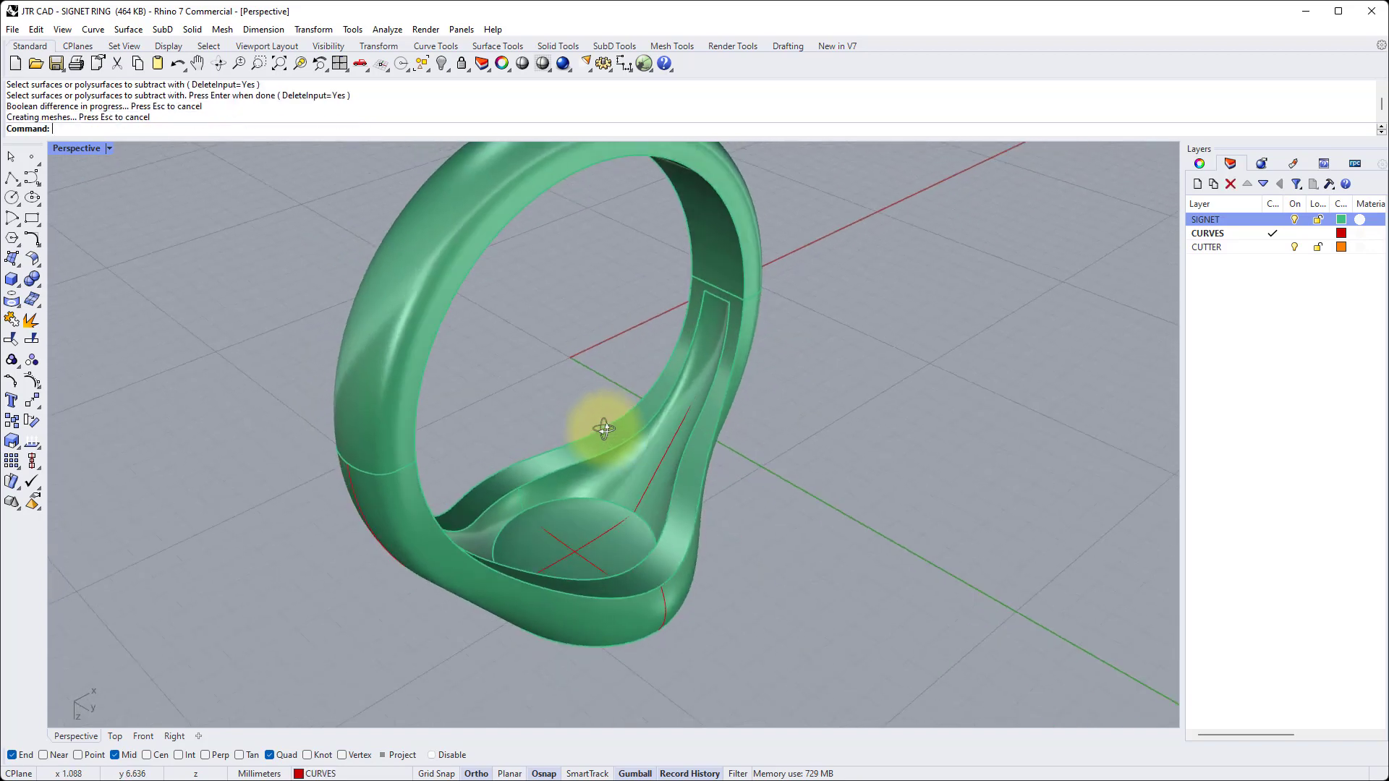
{"action": "scroll", "coordinate": [586, 398], "scroll_direction": "up", "scroll_amount": 5}
{"action": "right_click_drag", "start_coordinate": [583, 369], "coordinate": [691, 305]}
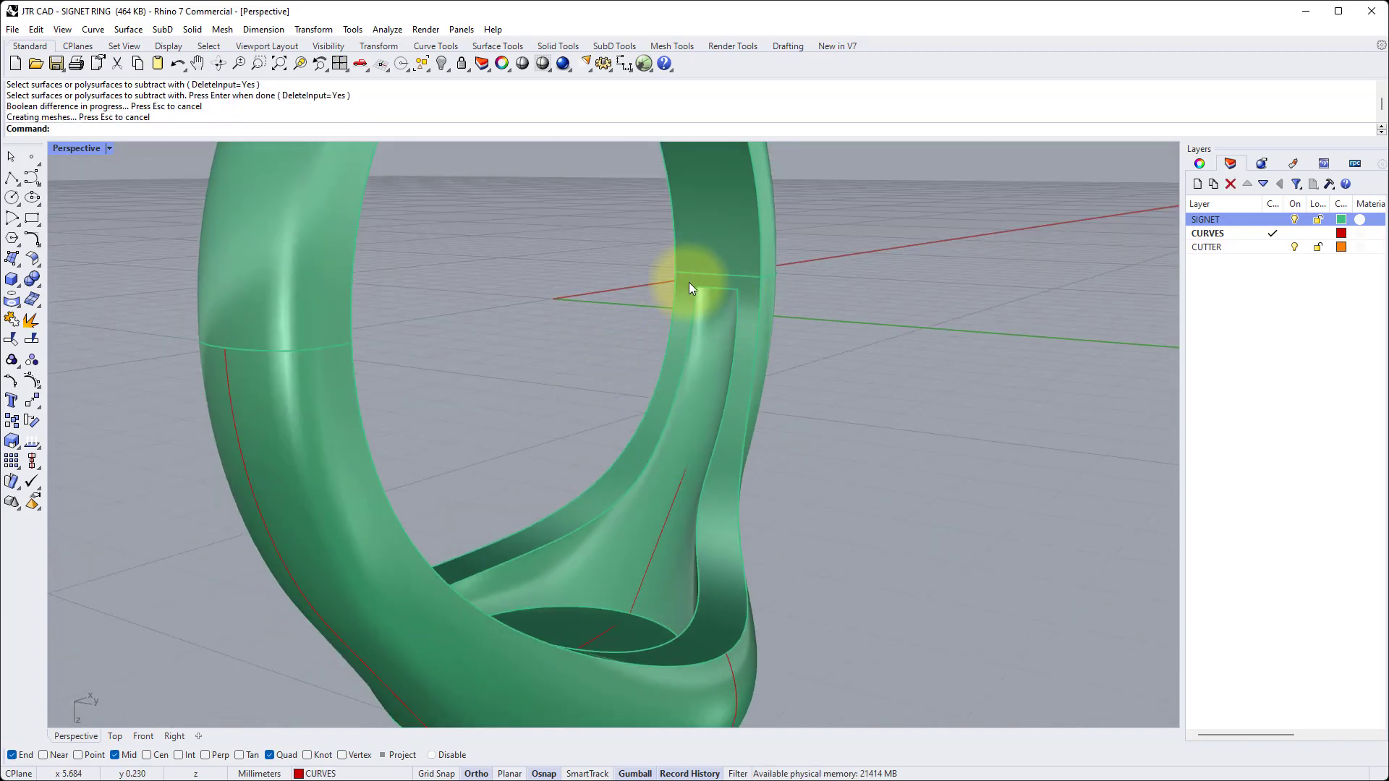
{"action": "scroll", "coordinate": [719, 293], "scroll_direction": "down", "scroll_amount": 2}
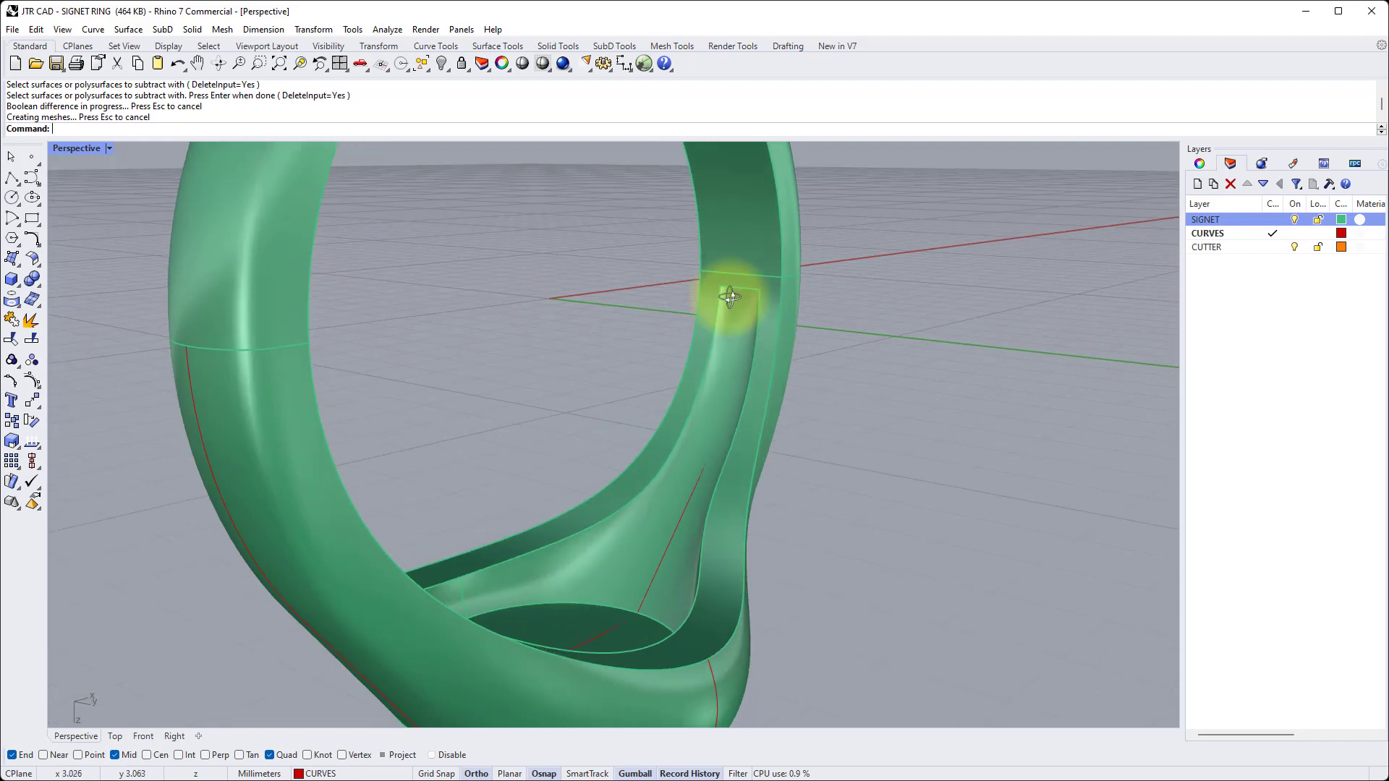
{"action": "right_click_drag", "start_coordinate": [722, 295], "coordinate": [701, 344]}
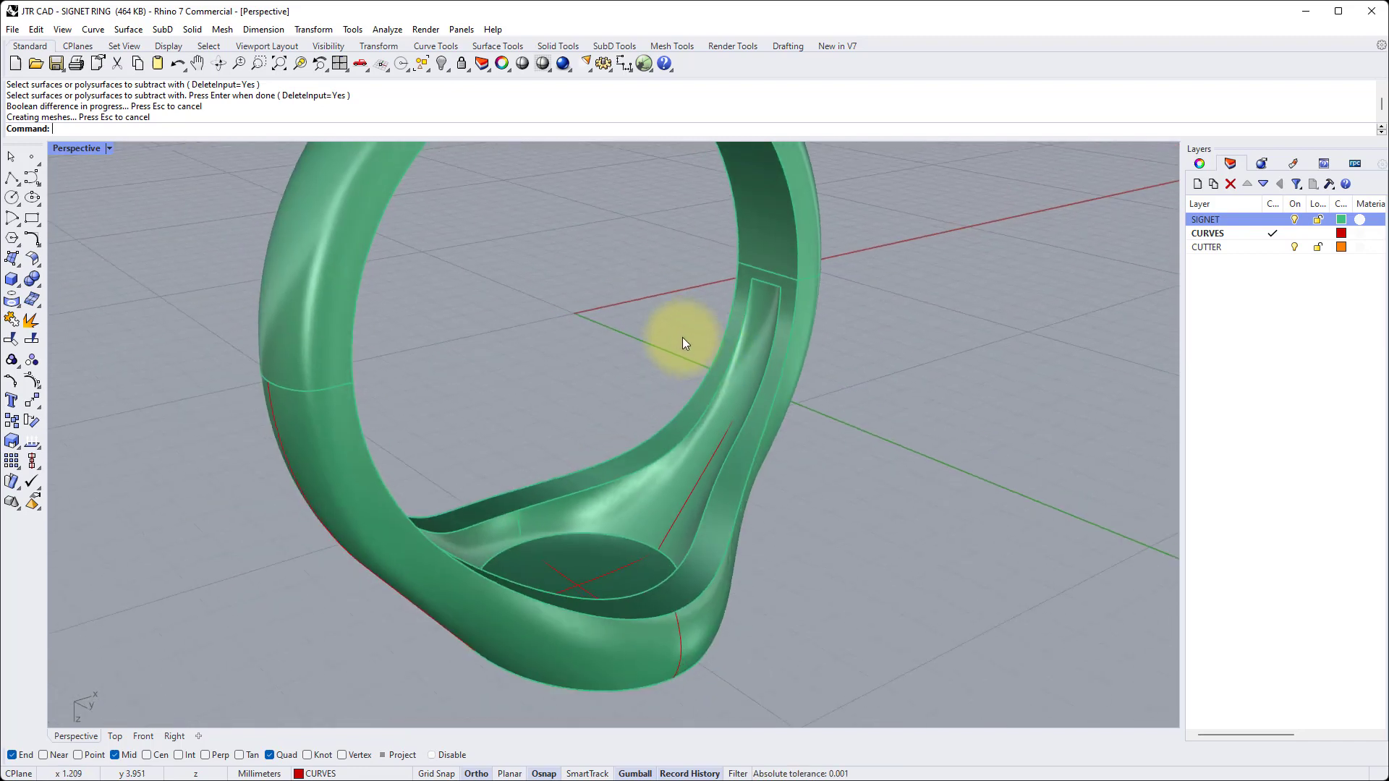
{"action": "key", "text": "ctrl+z"}
Maximize the Front view and switch it to Shaded display
{"action": "left_click", "coordinate": [668, 293]}
{"action": "right_click_drag", "start_coordinate": [668, 293], "coordinate": [251, 168]}
{"action": "double_click", "coordinate": [81, 148]}
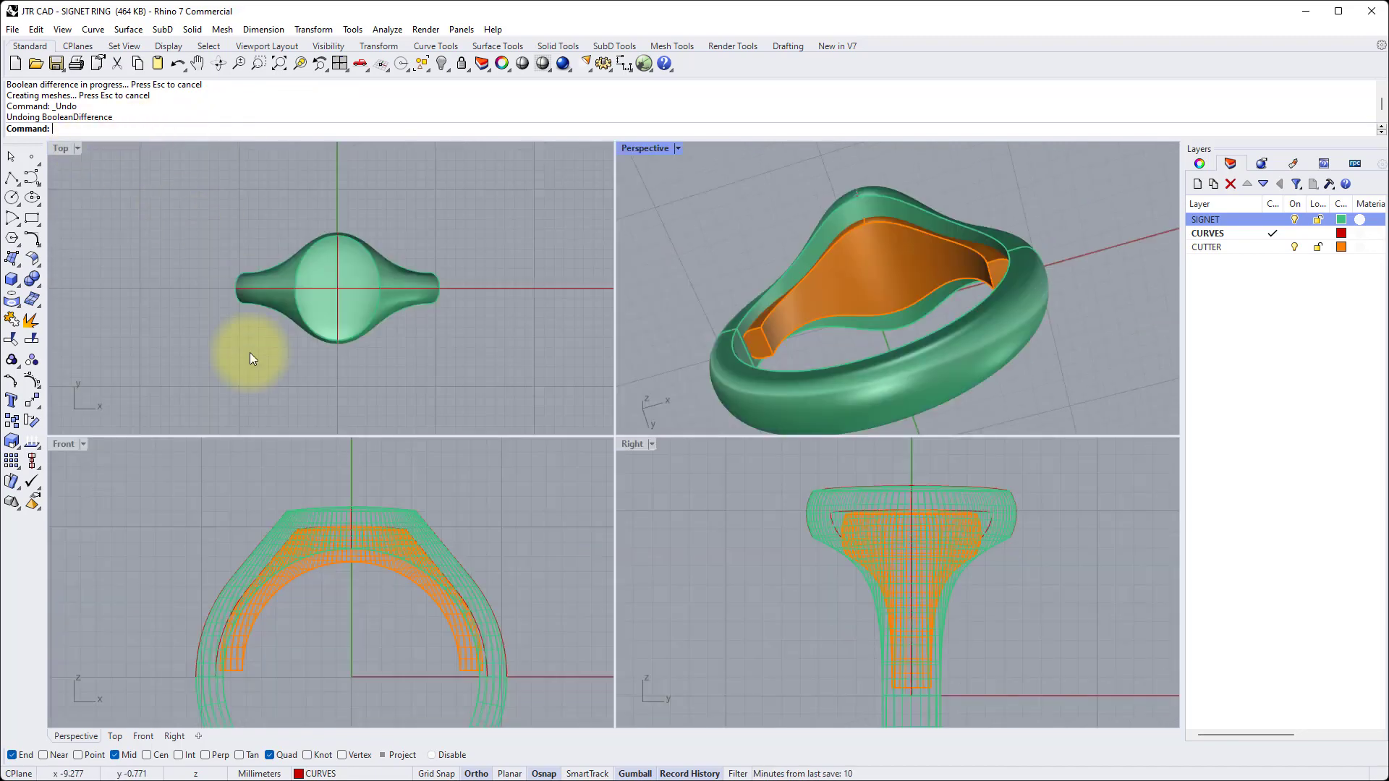
{"action": "double_click", "coordinate": [65, 443]}
{"action": "scroll", "coordinate": [514, 465], "scroll_direction": "up", "scroll_amount": 3}
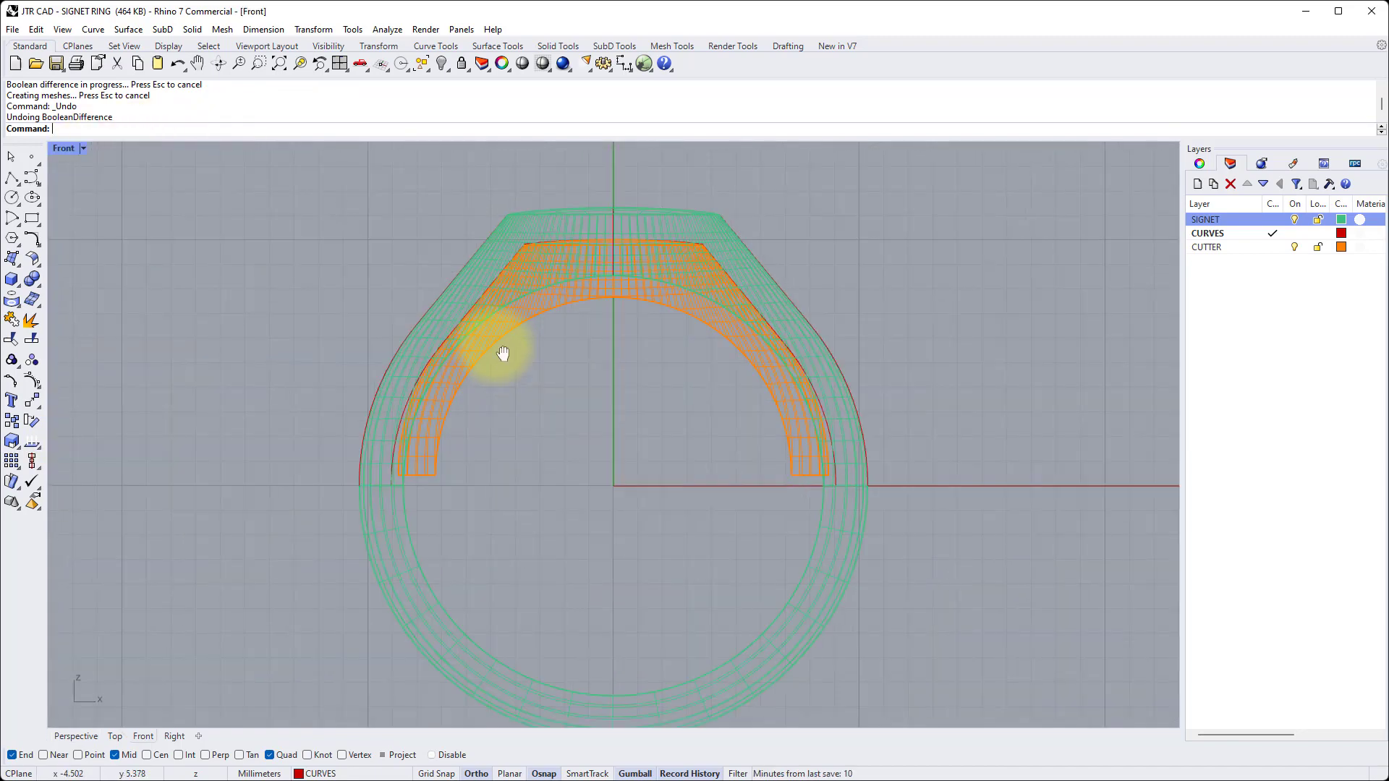
{"action": "left_click", "coordinate": [62, 149]}
{"action": "left_click", "coordinate": [80, 219]}
{"action": "right_click_drag", "start_coordinate": [652, 319], "coordinate": [655, 332]}
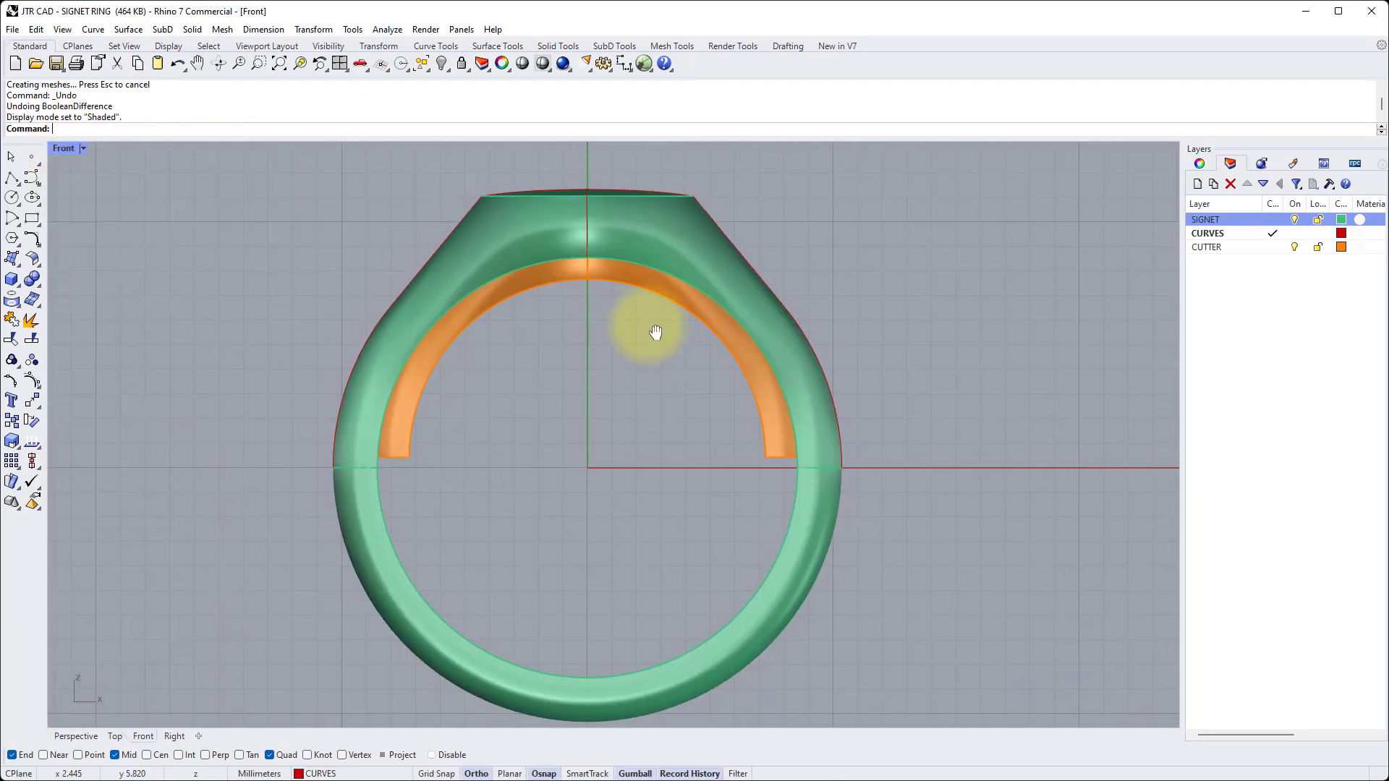
Cage the cutter with CageEdit using a world-aligned BoundingBox, default 4/4/3 points, Global region
{"action": "left_click", "coordinate": [701, 307]}
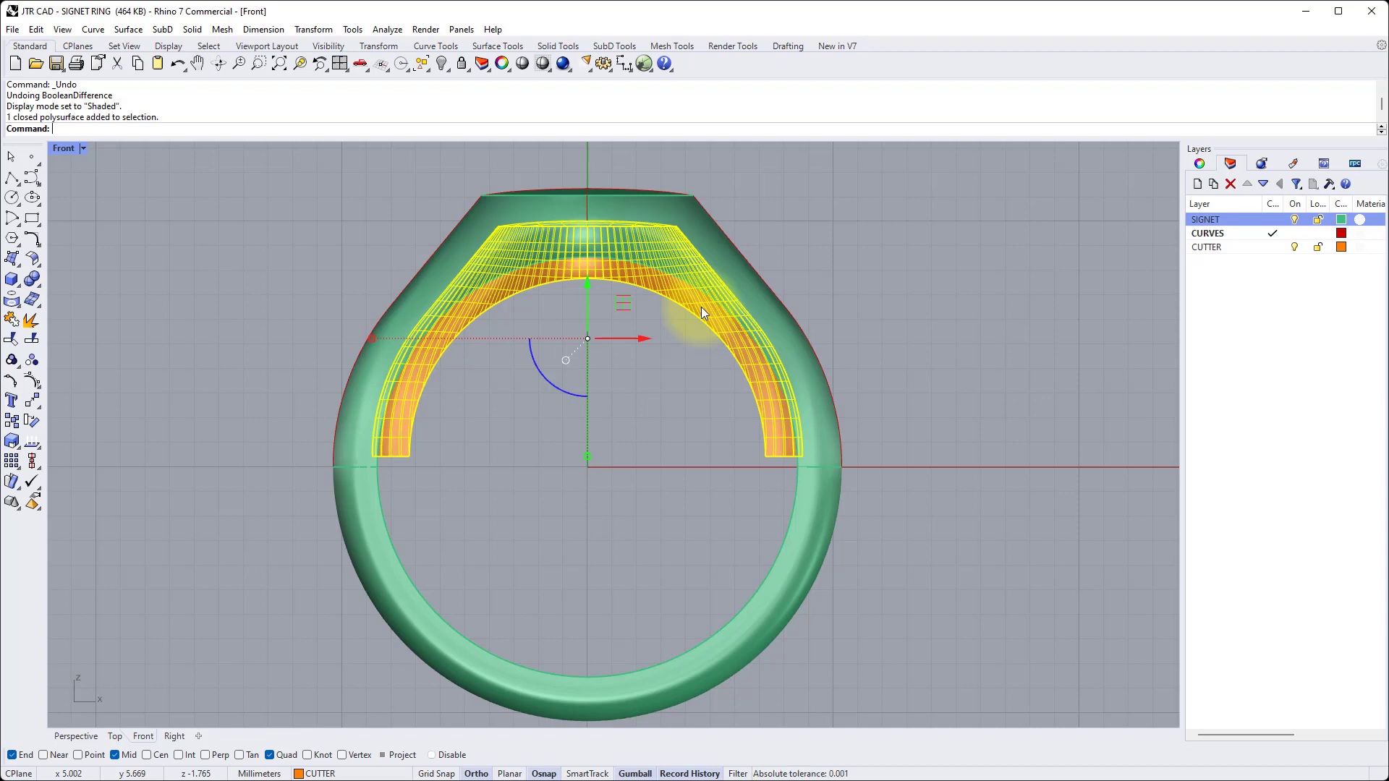
{"action": "type", "text": "CageEdit"}
{"action": "key", "text": "Return"}
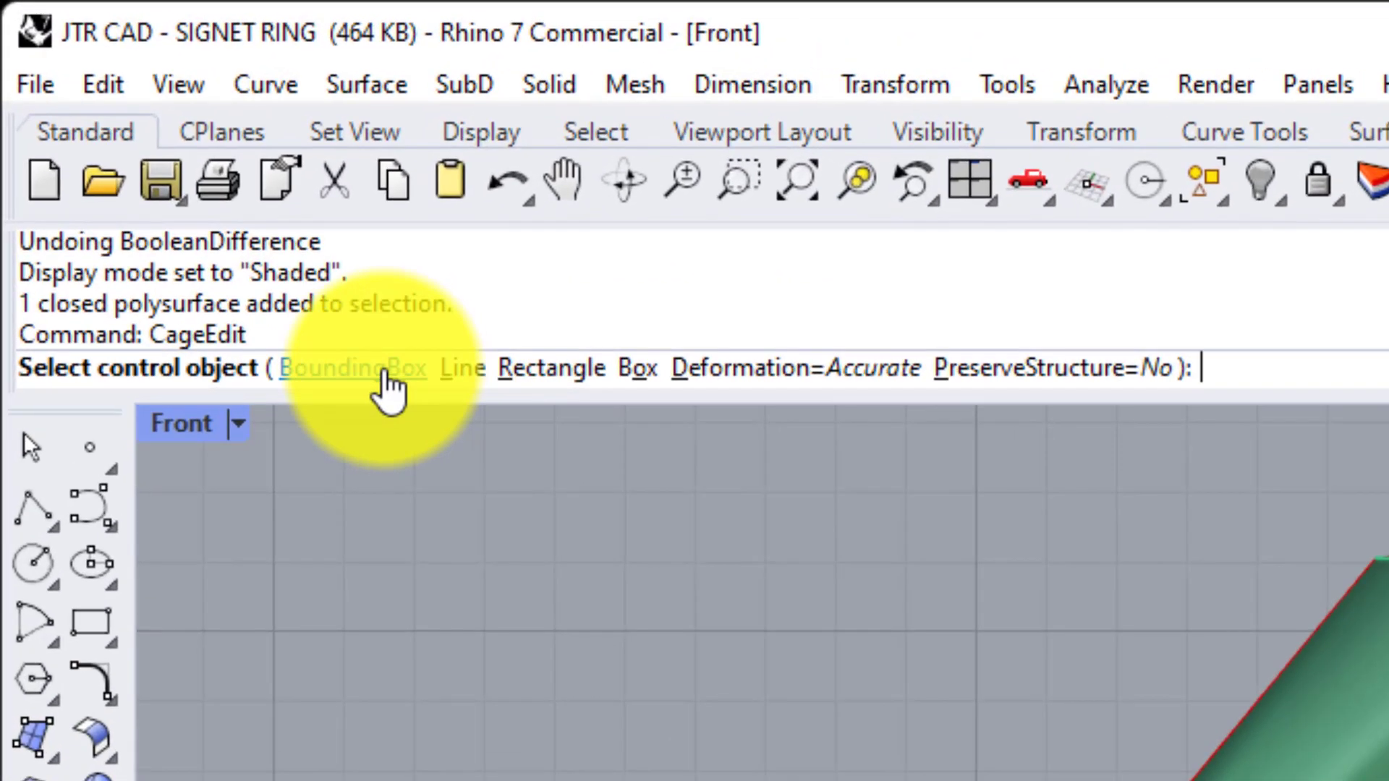
{"action": "left_click", "coordinate": [126, 129]}
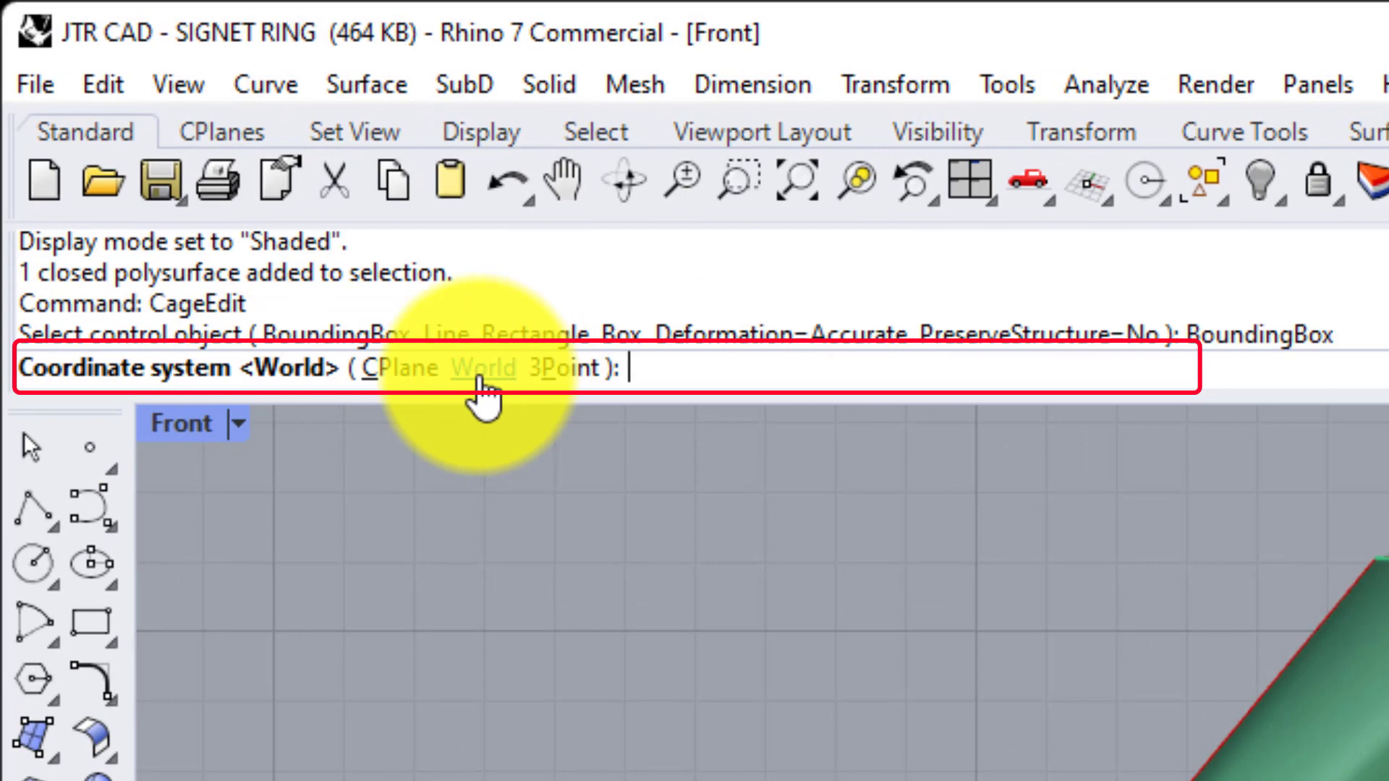
{"action": "left_click", "coordinate": [485, 370]}
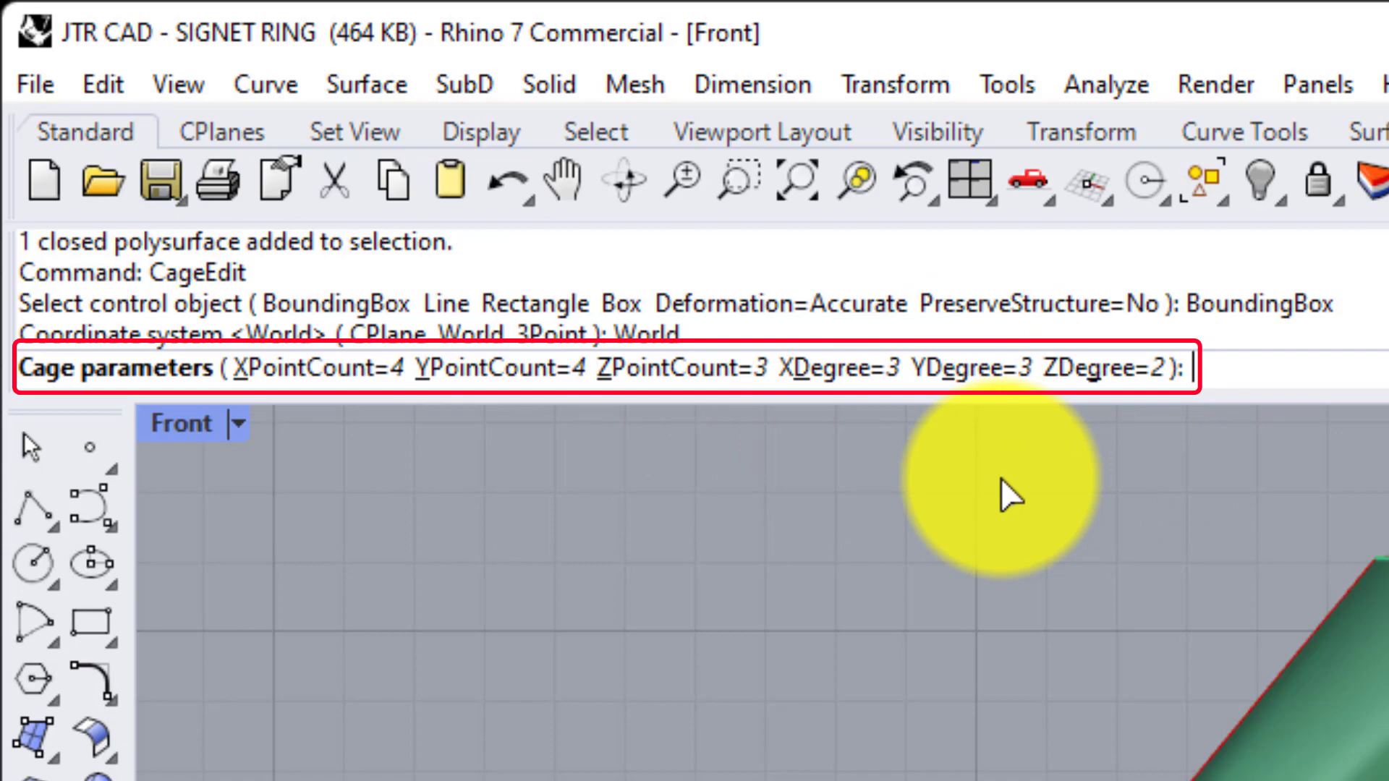
{"action": "key", "text": "Return"}
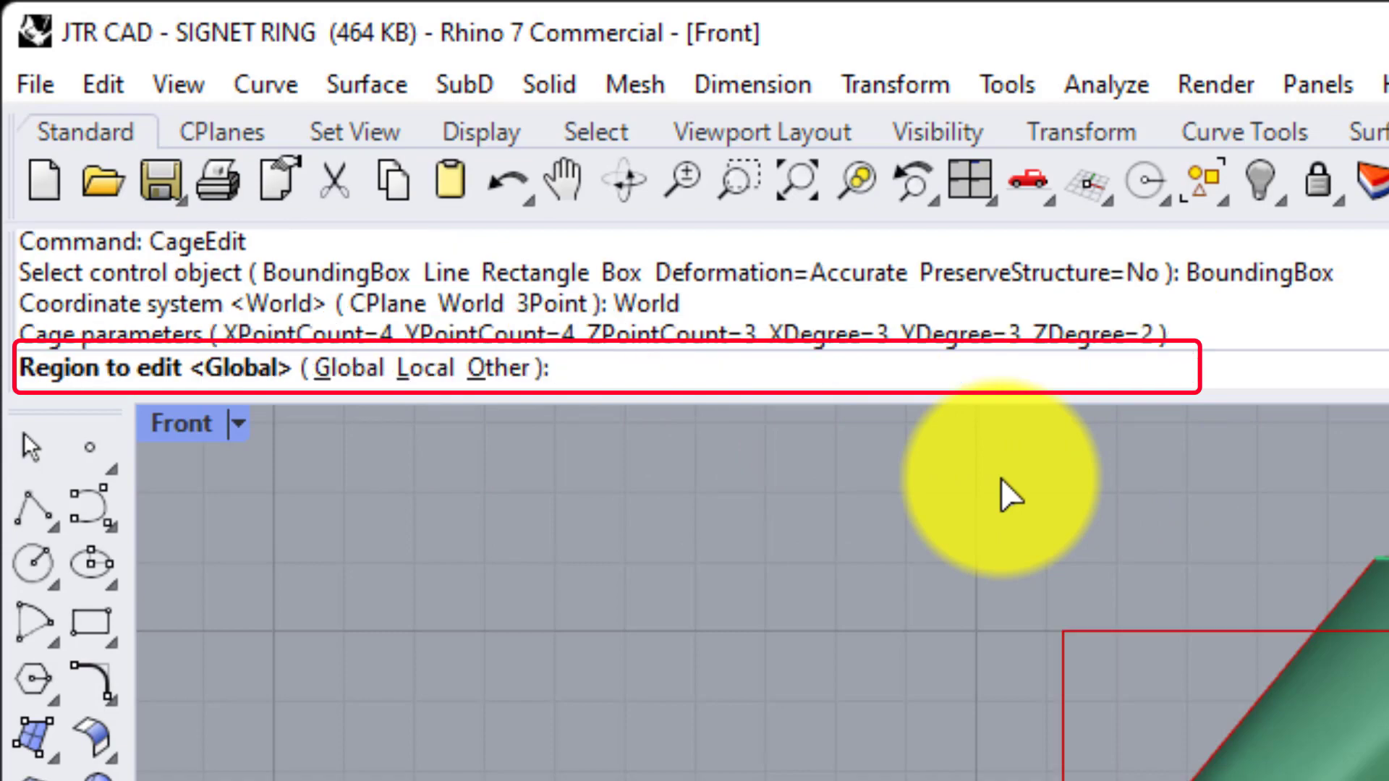
{"action": "left_click", "coordinate": [362, 373]}
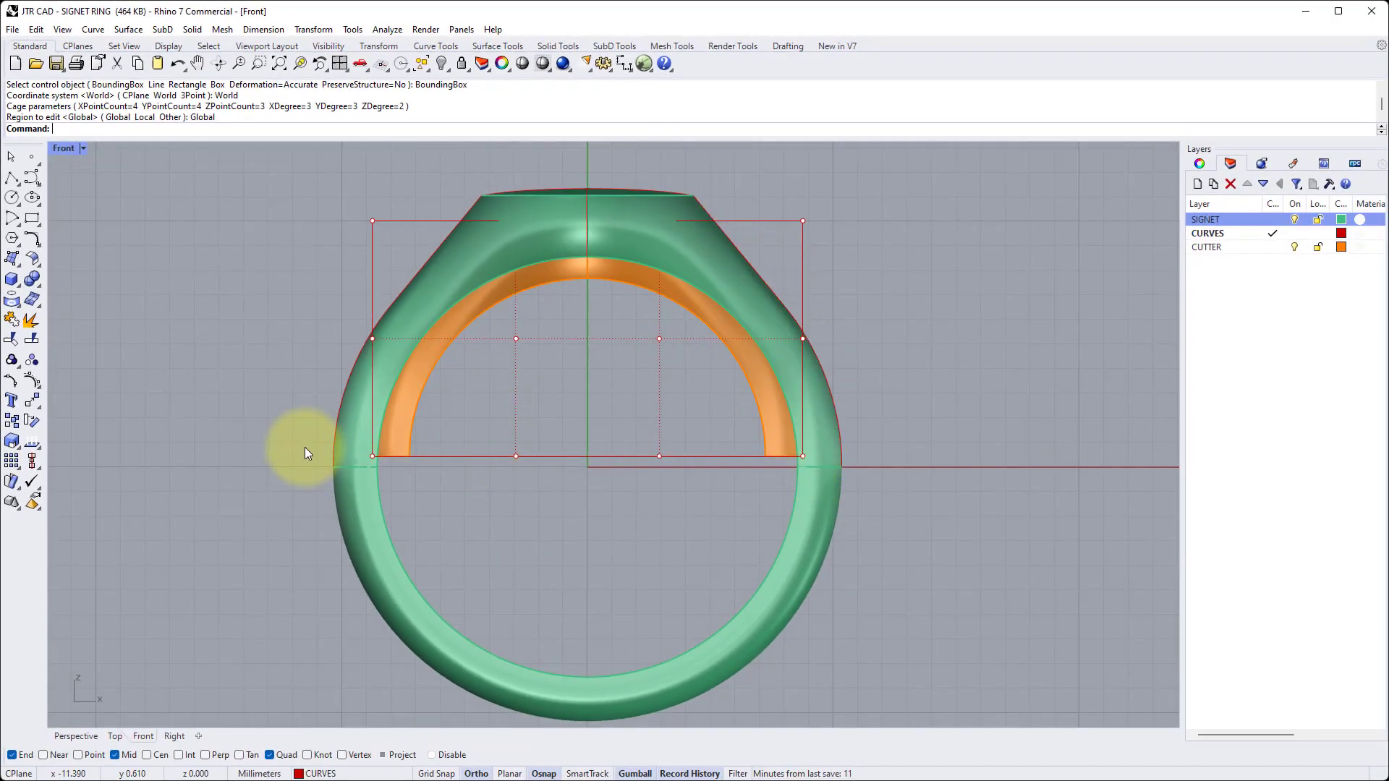
Move the cutter's bottom cage points 5 units with the gumball in Perspective
{"action": "left_click_drag", "start_coordinate": [295, 425], "coordinate": [901, 480]}
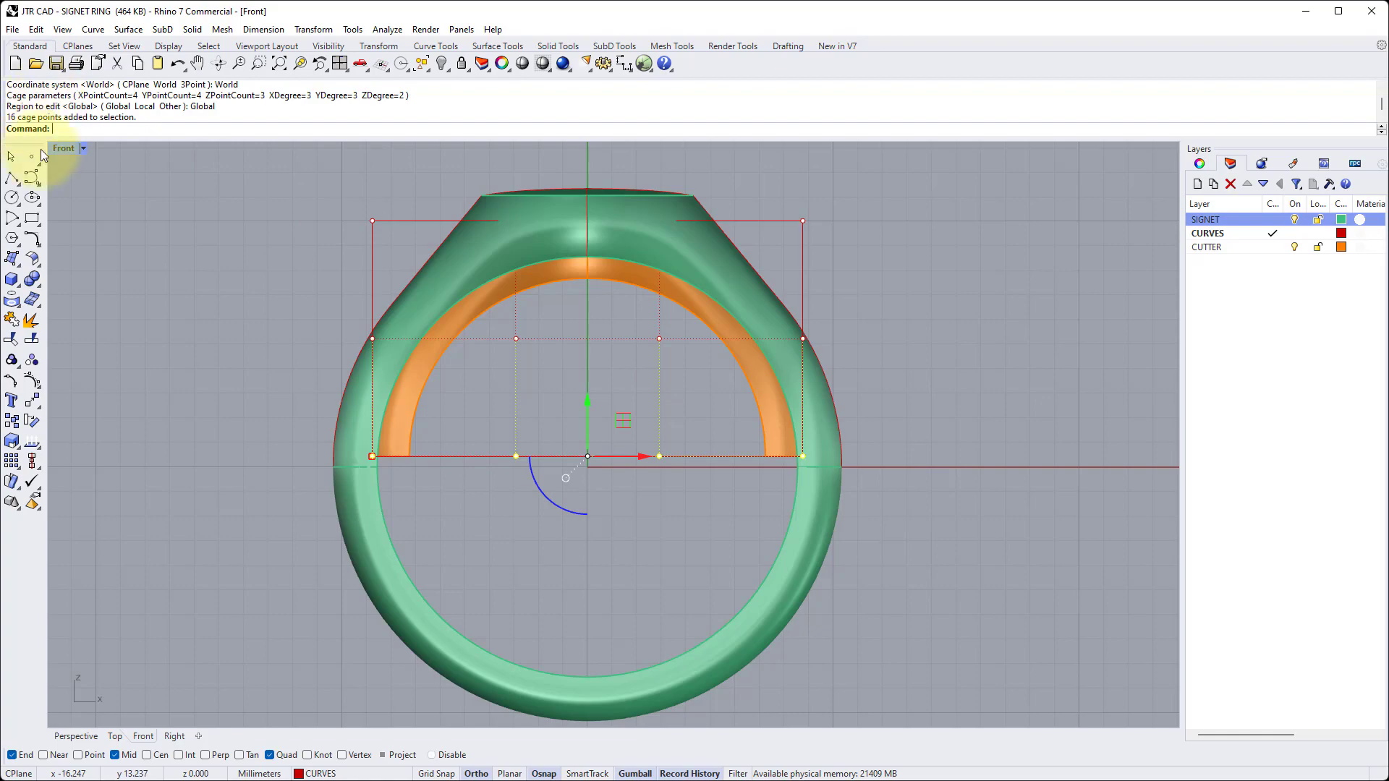
{"action": "double_click", "coordinate": [65, 147]}
{"action": "double_click", "coordinate": [655, 150]}
{"action": "right_click_drag", "start_coordinate": [654, 289], "coordinate": [426, 507]}
{"action": "right_click_drag", "start_coordinate": [693, 586], "coordinate": [527, 549]}
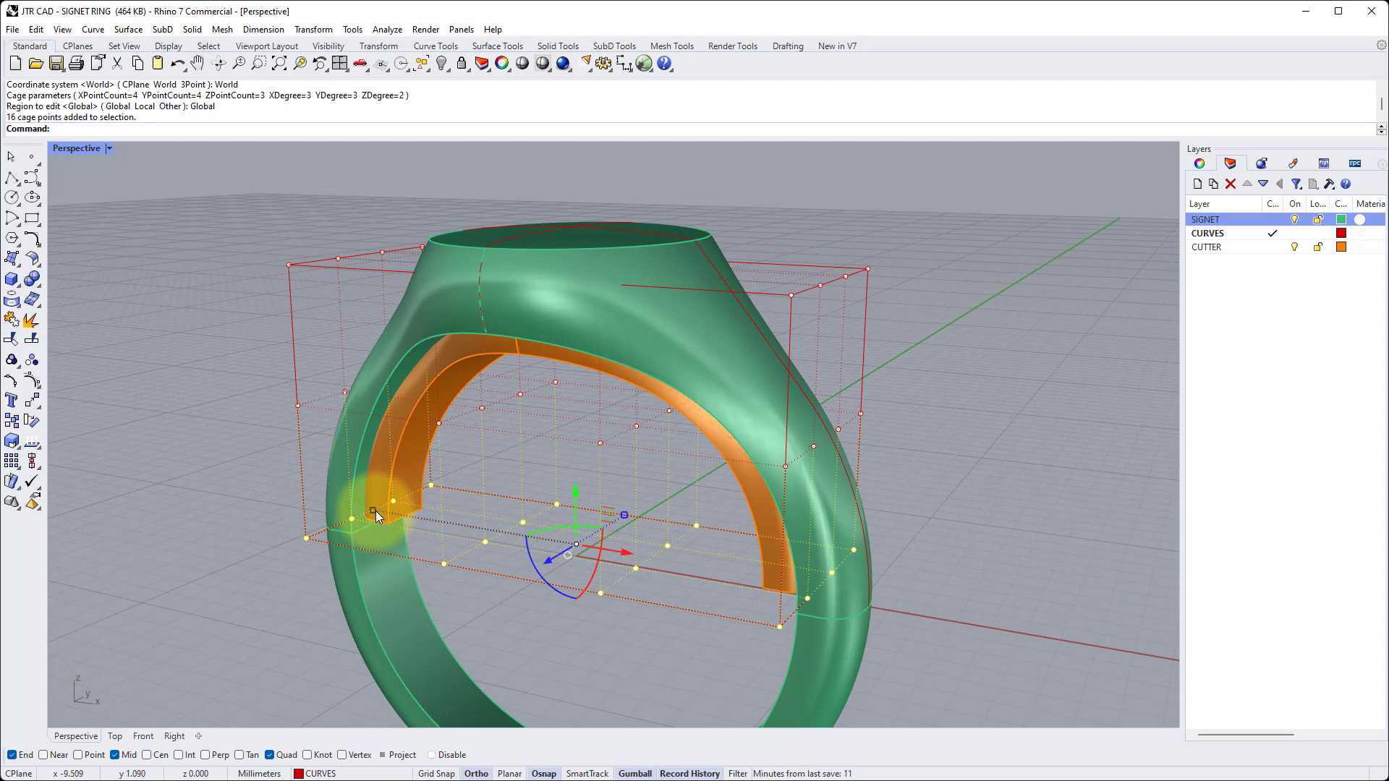
{"action": "left_click_drag", "start_coordinate": [372, 512], "coordinate": [374, 512]}
{"action": "type", "text": "5"}
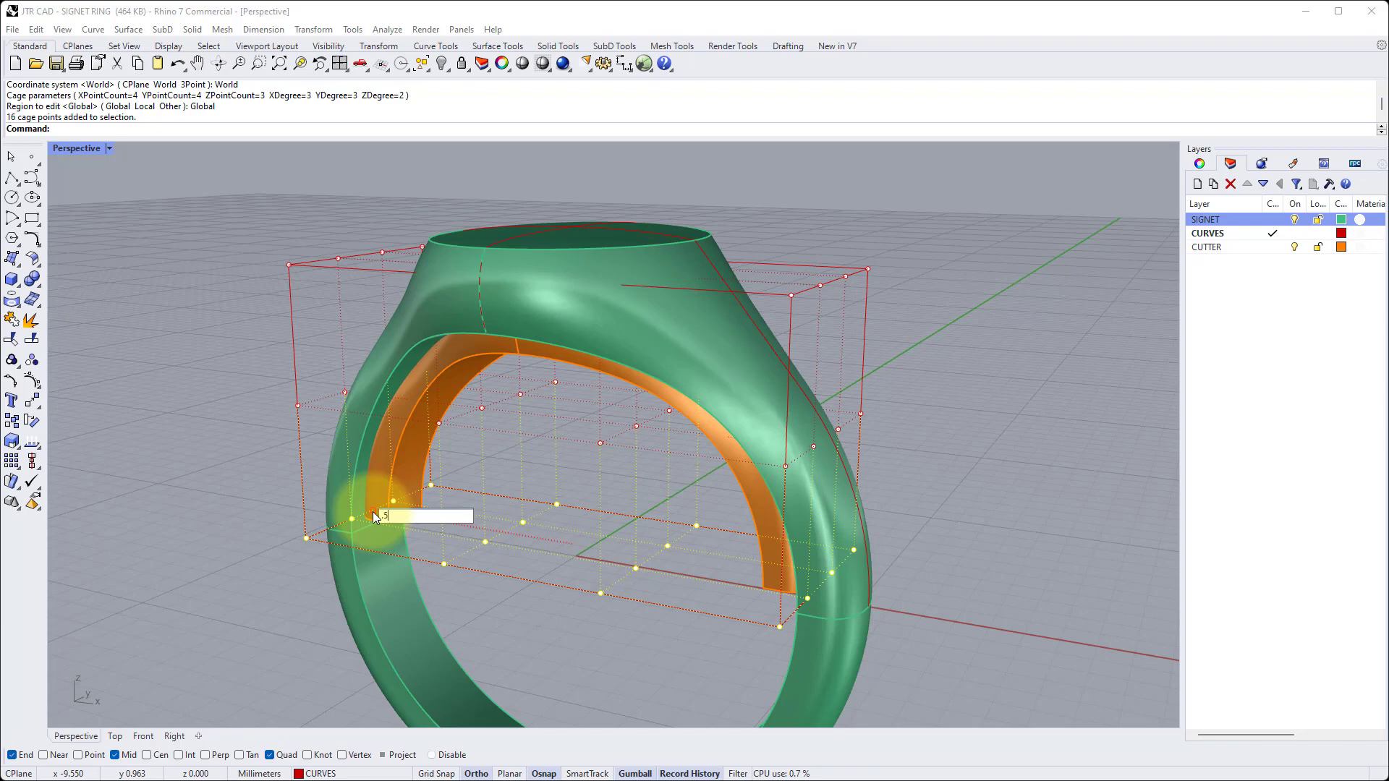
{"action": "key", "text": "Return"}
{"action": "key", "text": "Escape"}
Delete the control cage, leaving the reshaped cutter
{"action": "right_click_drag", "start_coordinate": [434, 487], "coordinate": [511, 434]}
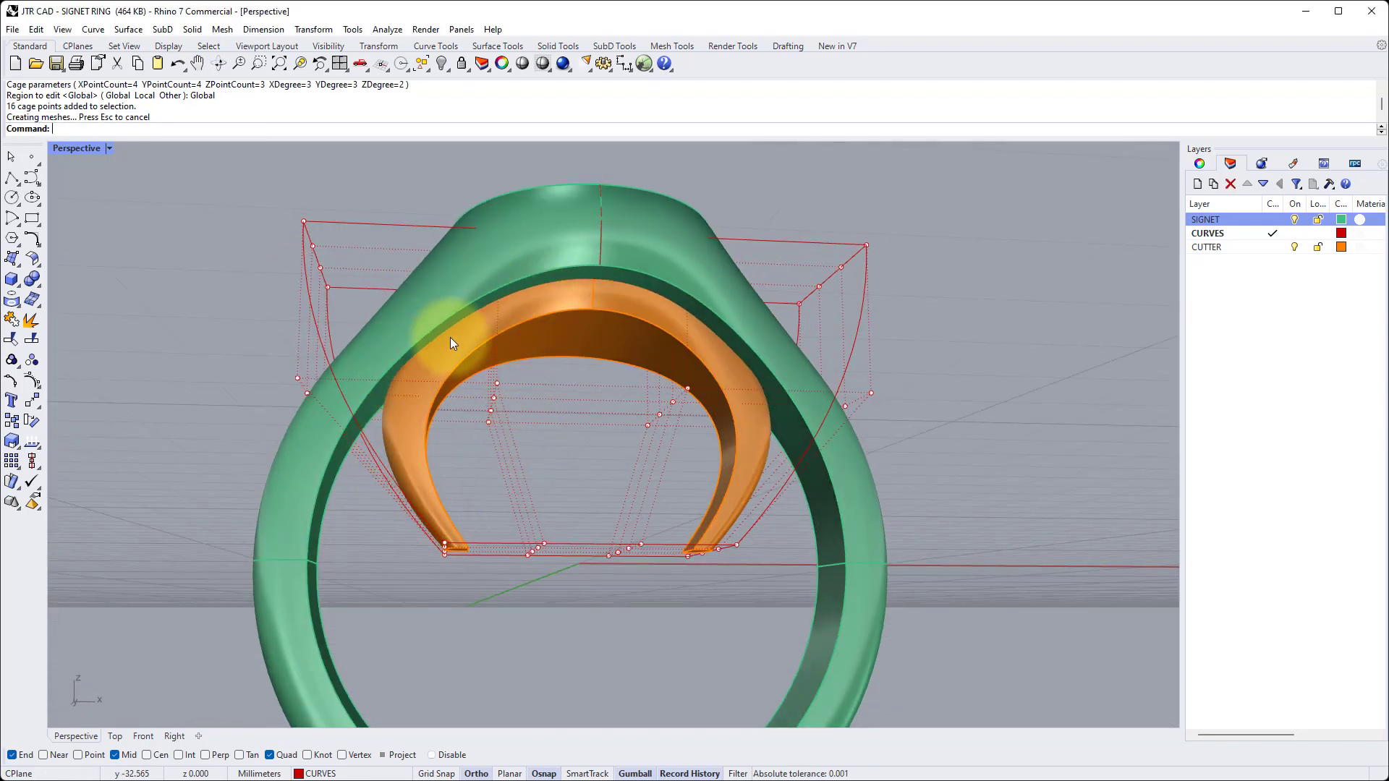
{"action": "right_click_drag", "start_coordinate": [407, 458], "coordinate": [416, 482]}
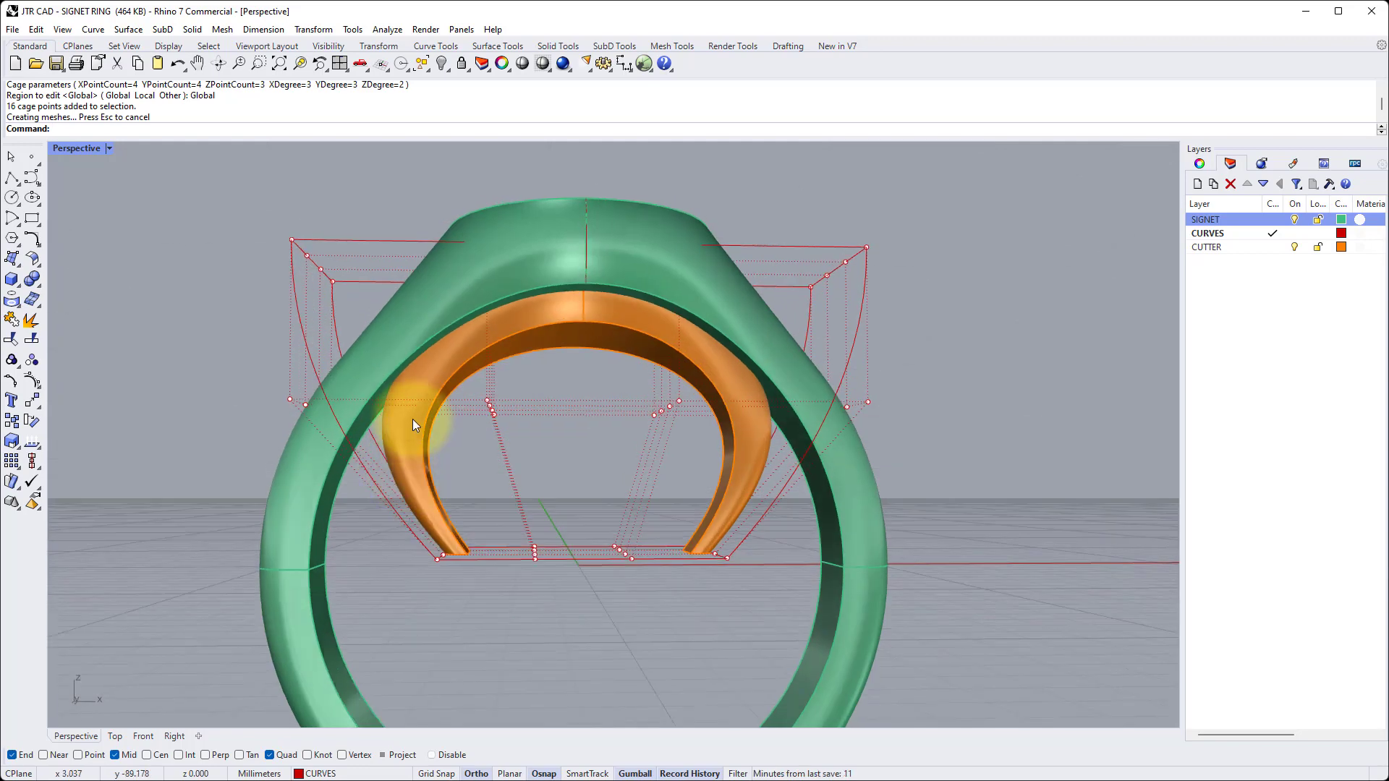
{"action": "key", "text": "Escape"}
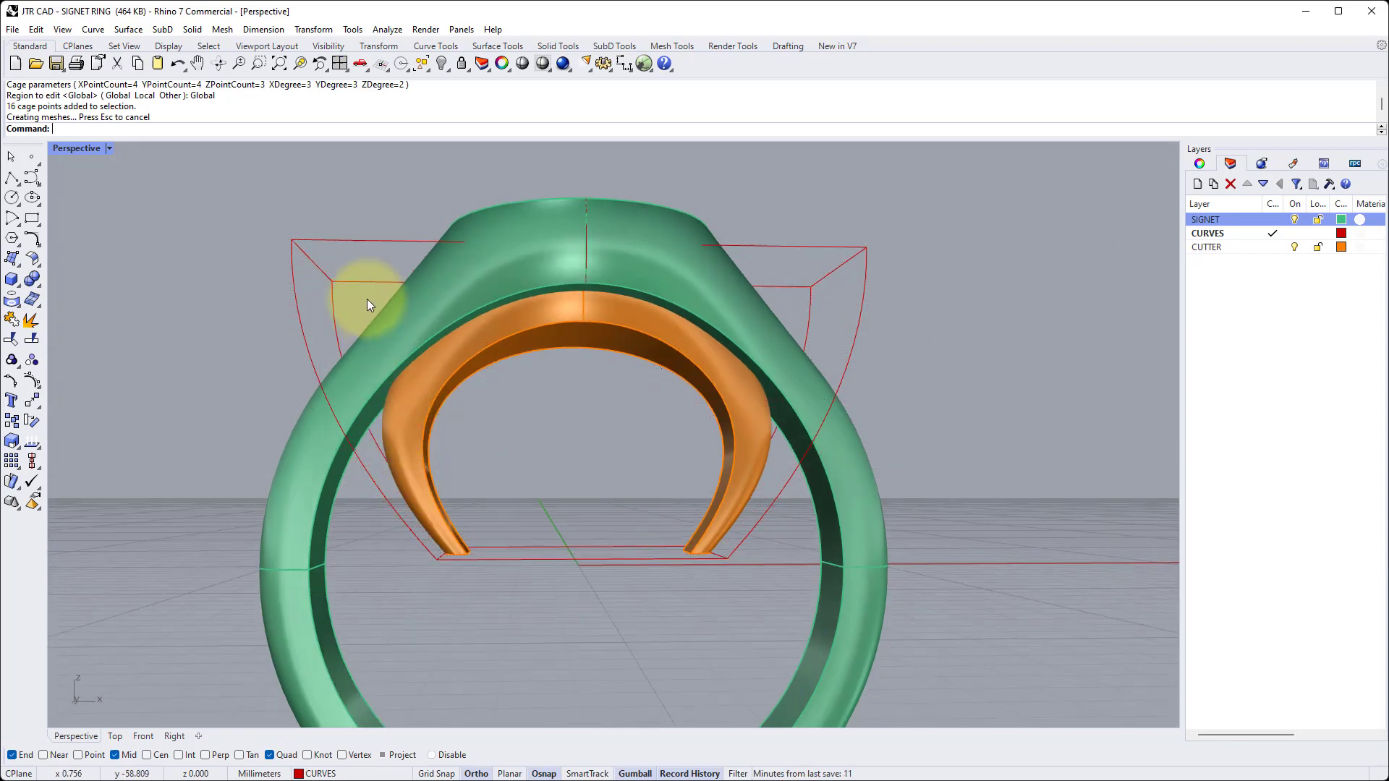
{"action": "left_click", "coordinate": [377, 241]}
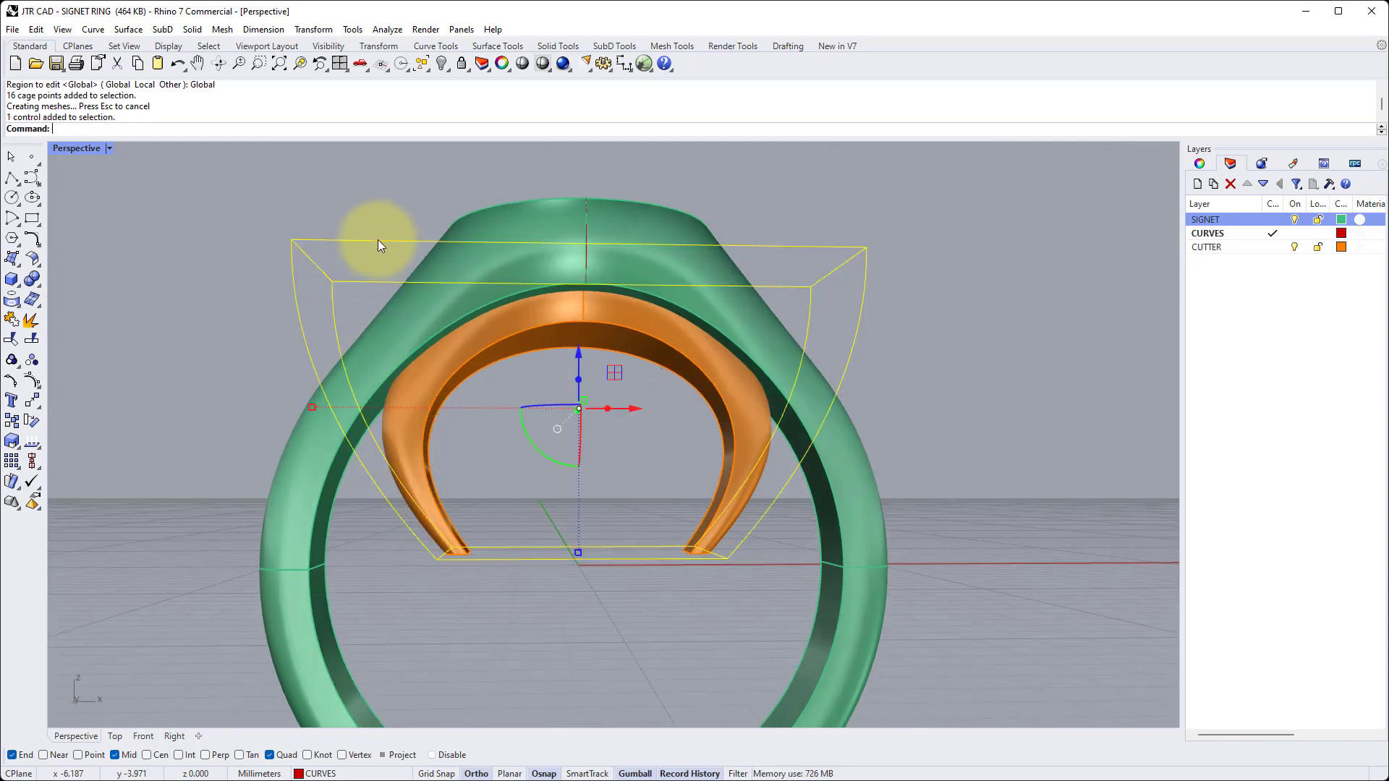
{"action": "key", "text": "Delete"}
BooleanDifference the orange cutter from the signet ring, then orbit to inspect the hollowed head
{"action": "right_click_drag", "start_coordinate": [654, 454], "coordinate": [676, 515]}
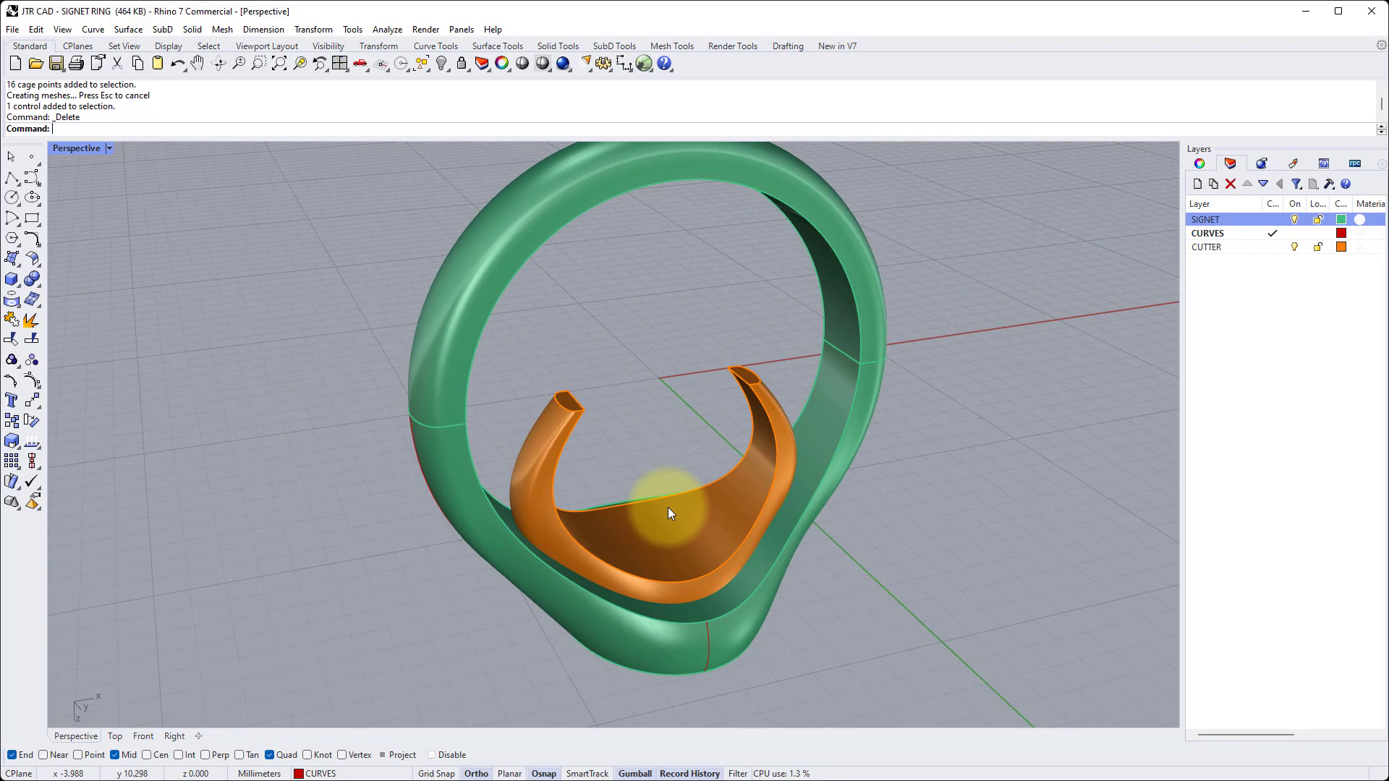
{"action": "type", "text": "BooleanDifference"}
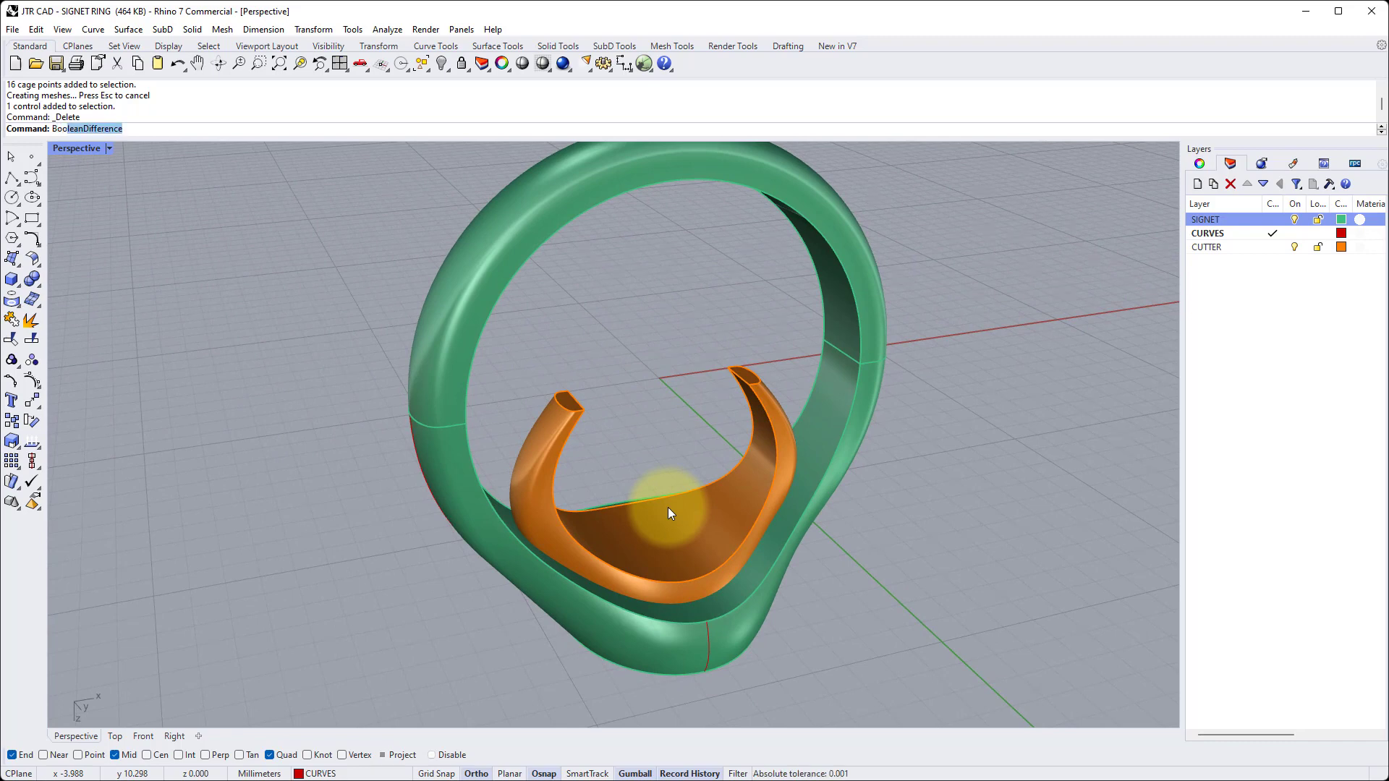
{"action": "key", "text": "Return"}
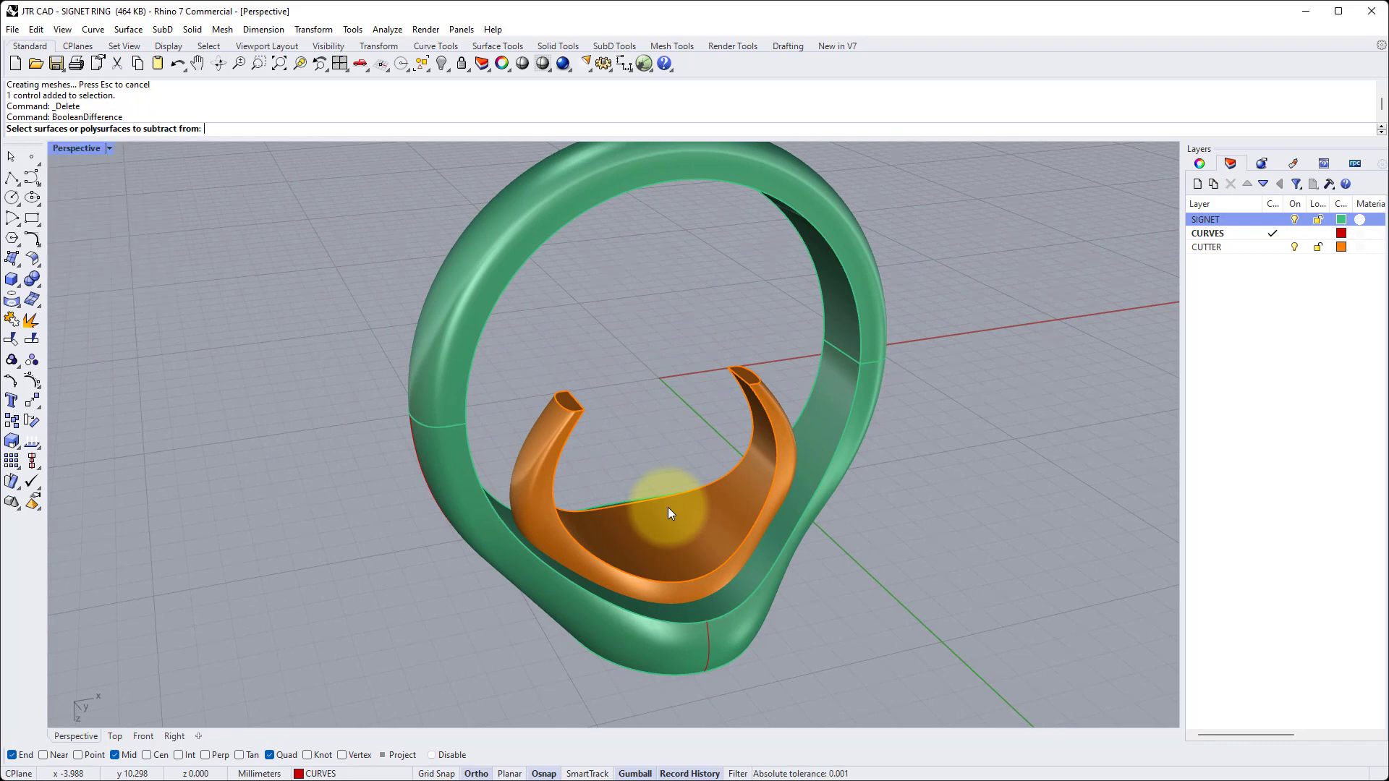
{"action": "left_click", "coordinate": [771, 590]}
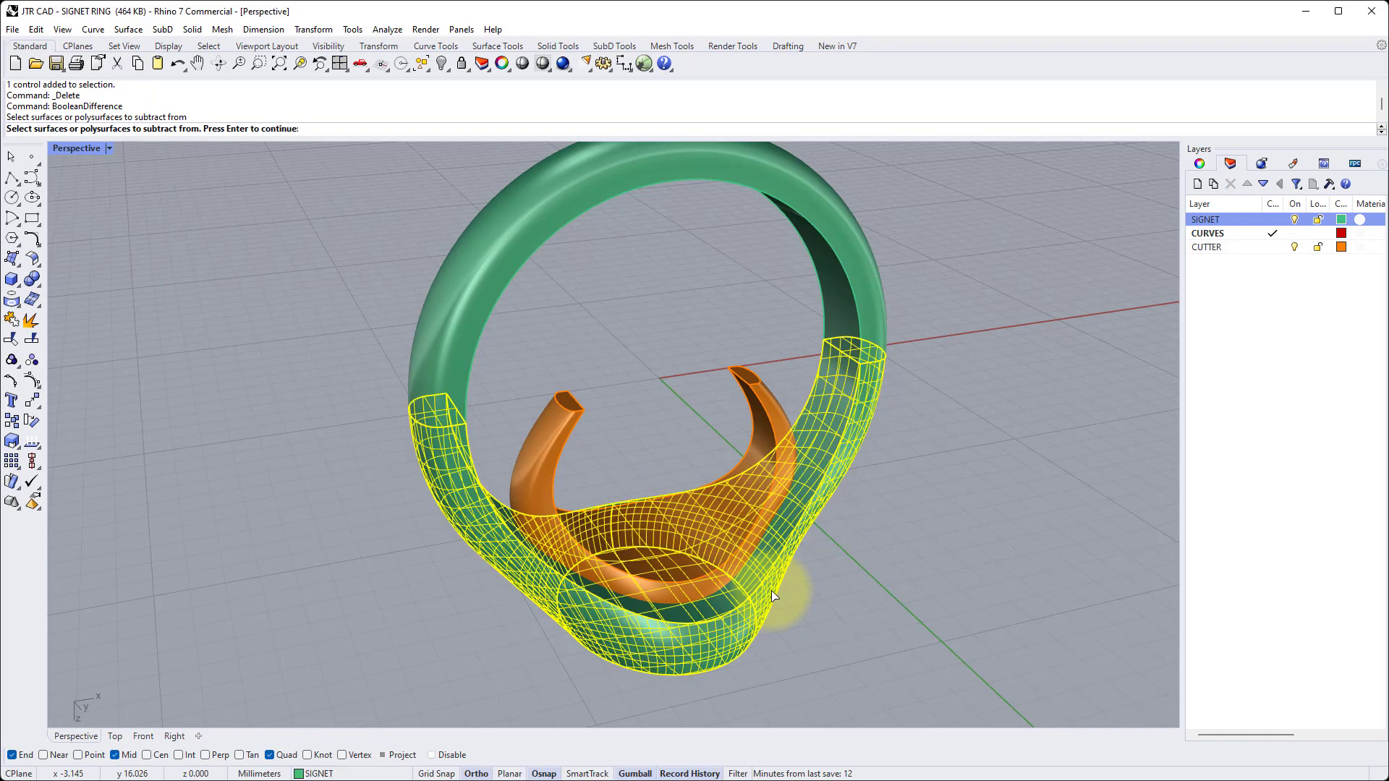
{"action": "key", "text": "Return"}
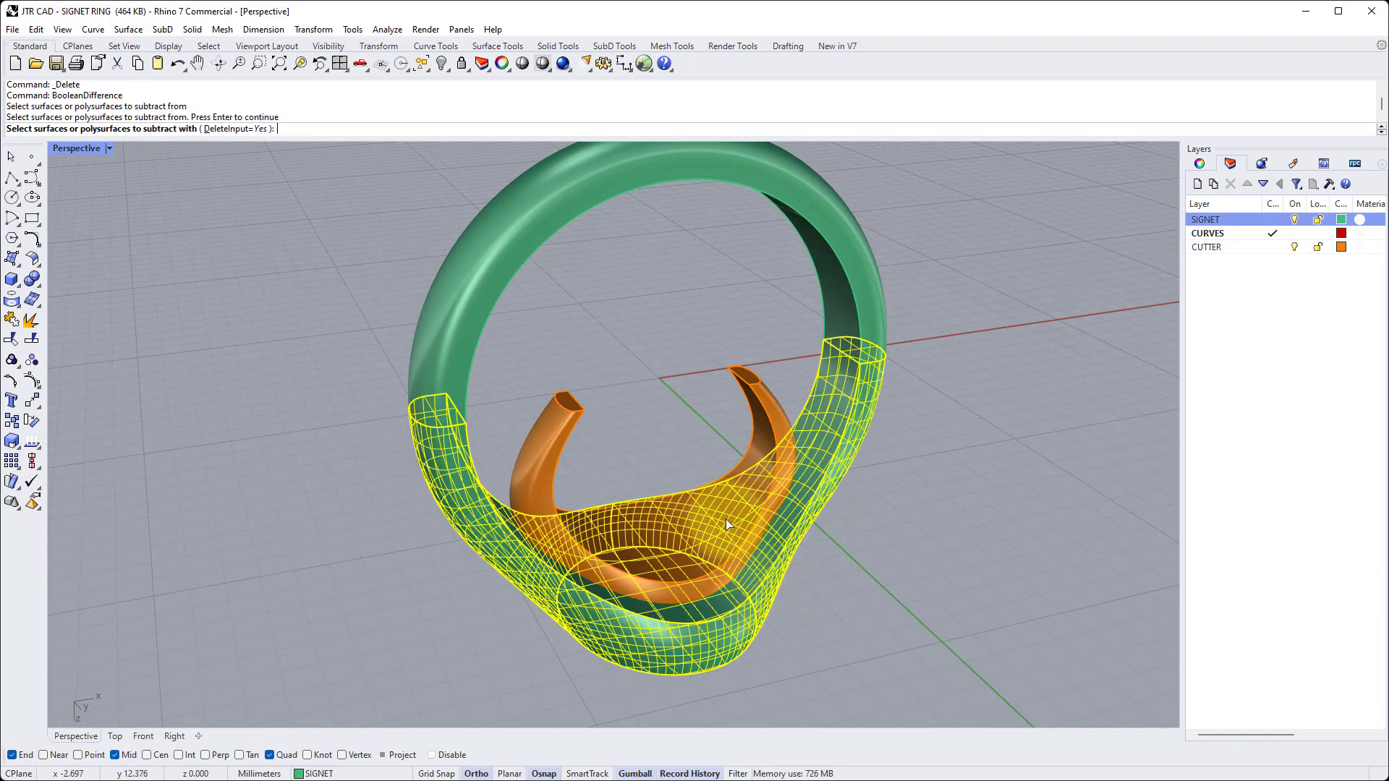
{"action": "left_click", "coordinate": [762, 402]}
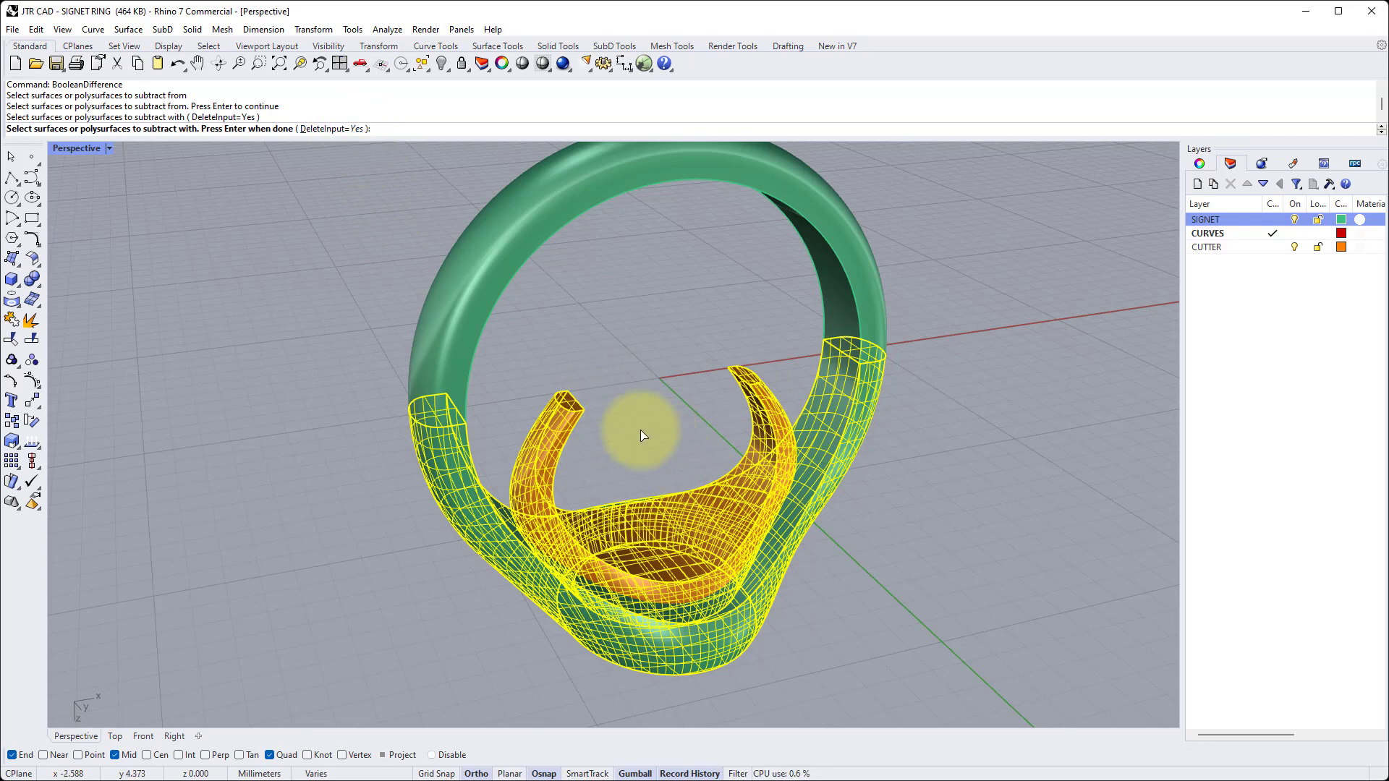
{"action": "key", "text": "Return"}
{"action": "right_click_drag", "start_coordinate": [656, 414], "coordinate": [769, 475]}
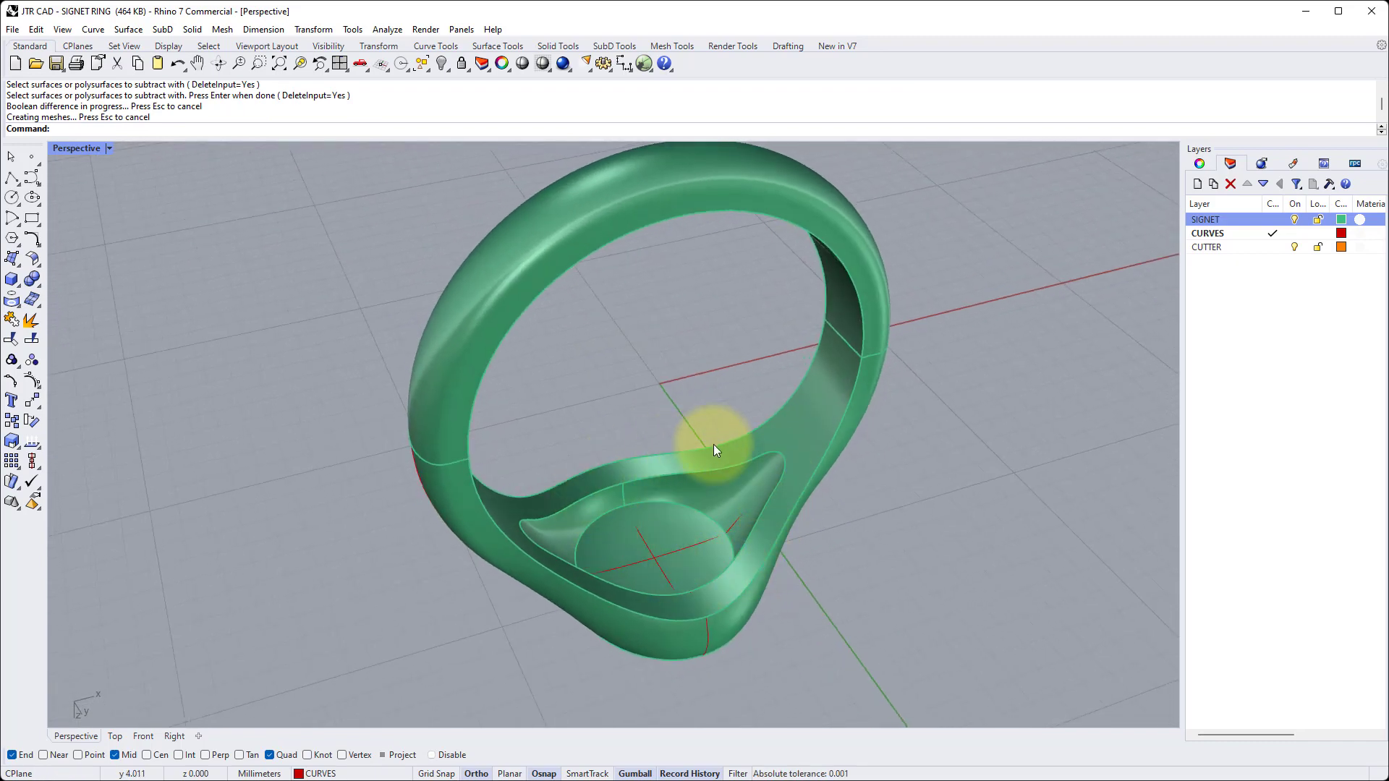
{"action": "scroll", "coordinate": [667, 506], "scroll_direction": "up", "scroll_amount": 3}
{"action": "right_click_drag", "start_coordinate": [667, 506], "coordinate": [655, 515]}
{"action": "scroll", "coordinate": [649, 510], "scroll_direction": "down", "scroll_amount": 2}
{"action": "scroll", "coordinate": [655, 515], "scroll_direction": "up", "scroll_amount": 2}
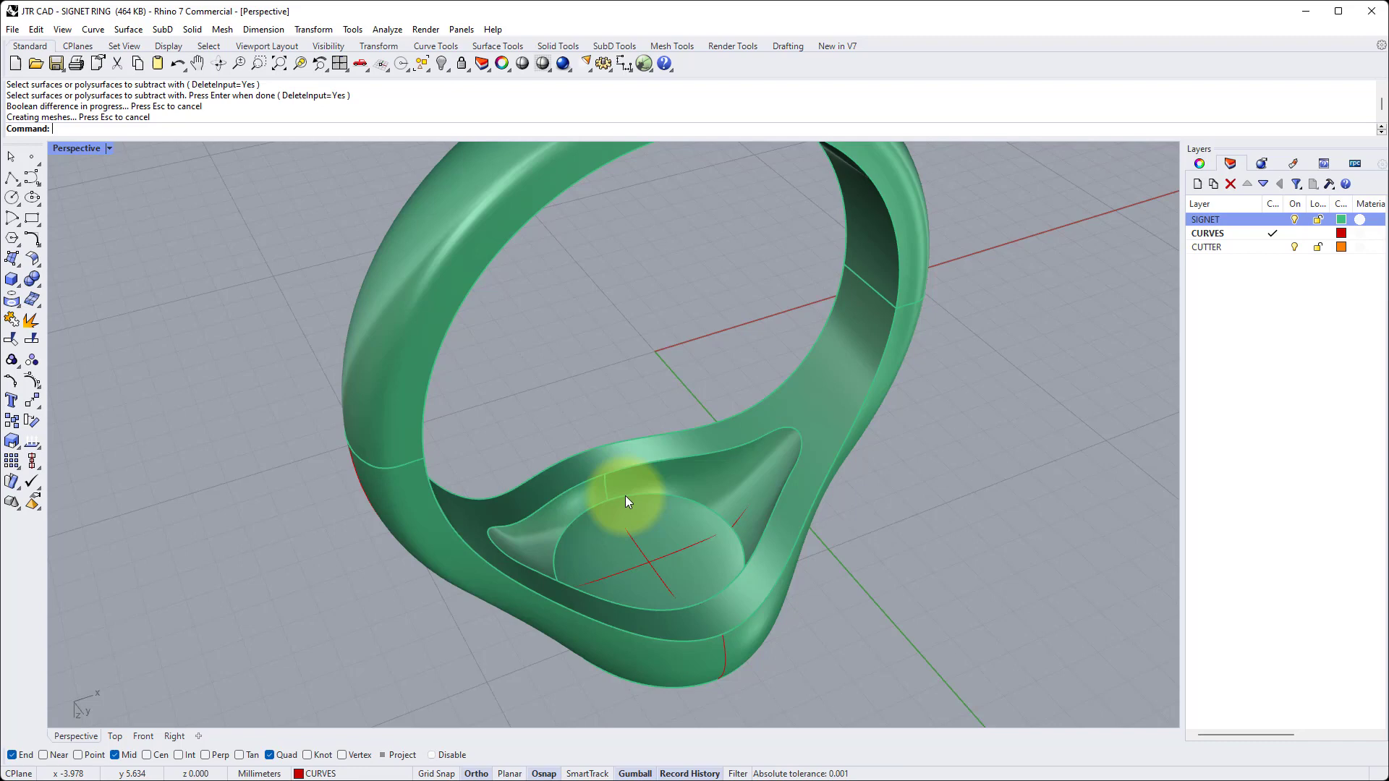
Fillet the circular inner edge of the hollowed head with radius 0.75 via Solid > Fillet Edge
{"action": "left_click", "coordinate": [191, 29]}
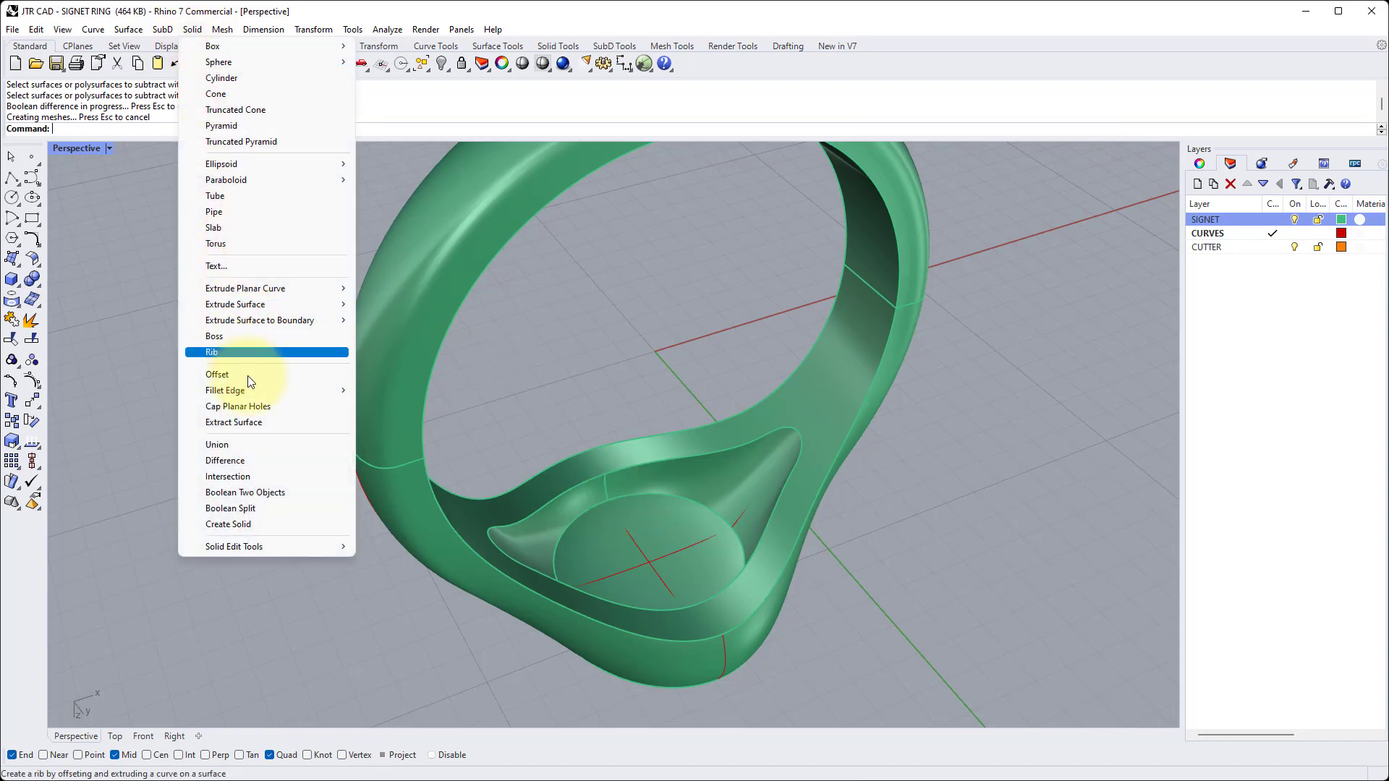
{"action": "mouse_move", "coordinate": [246, 390]}
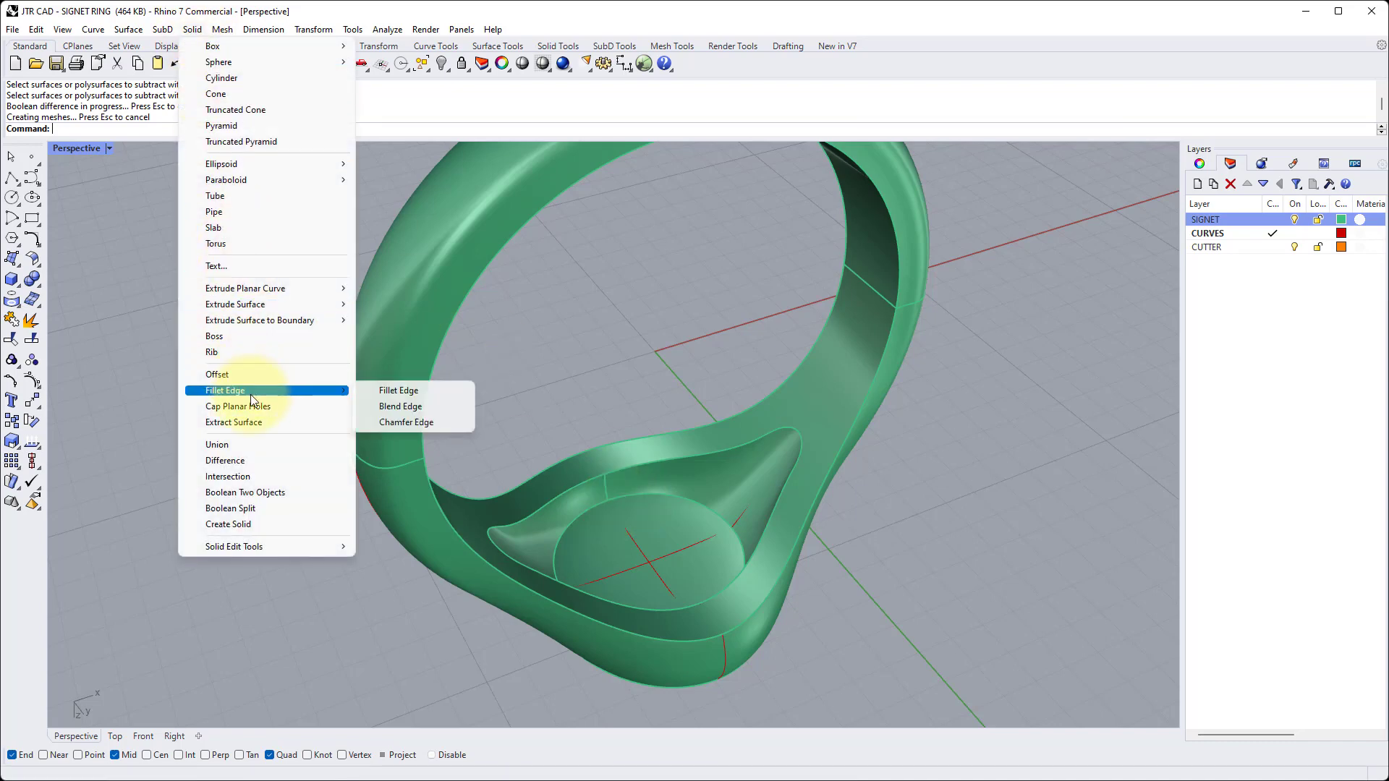
{"action": "left_click", "coordinate": [381, 392]}
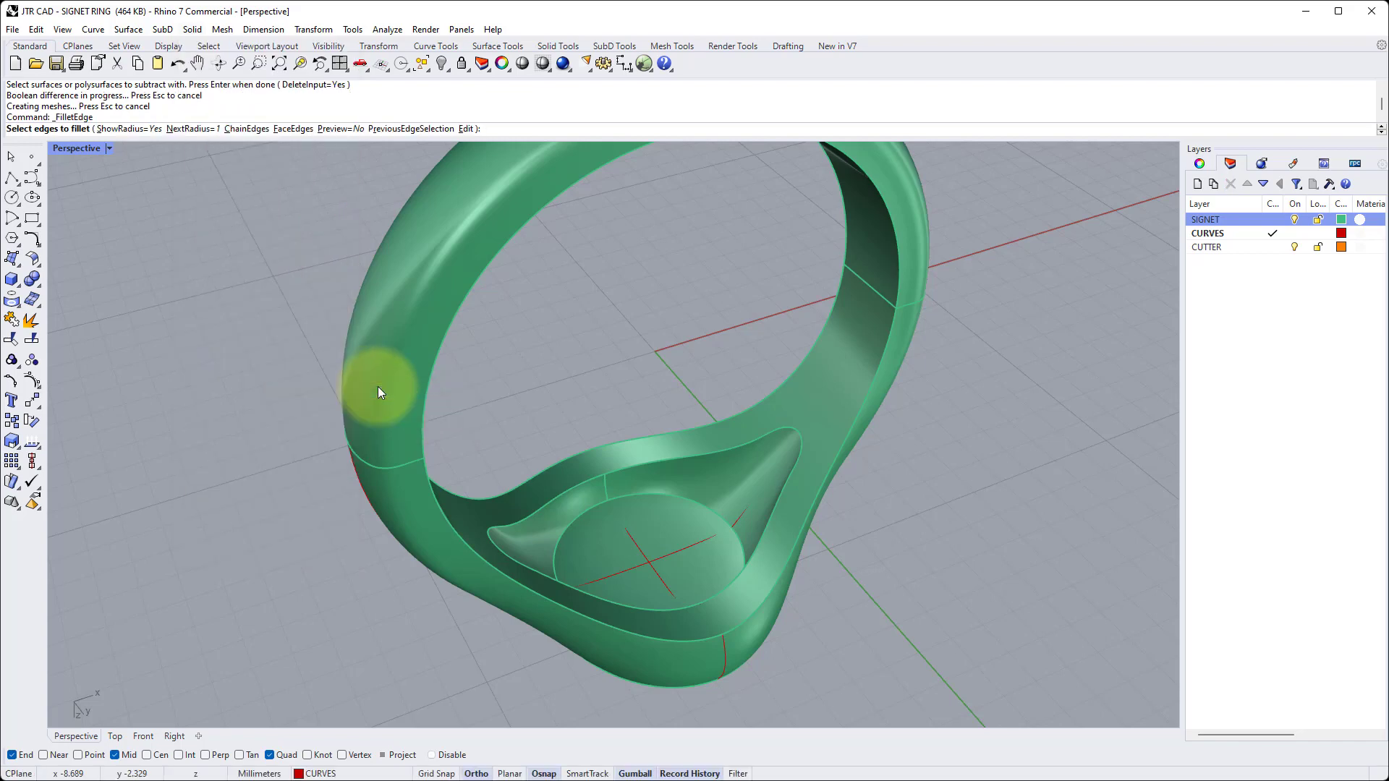
{"action": "type", "text": ".75"}
{"action": "key", "text": "Return"}
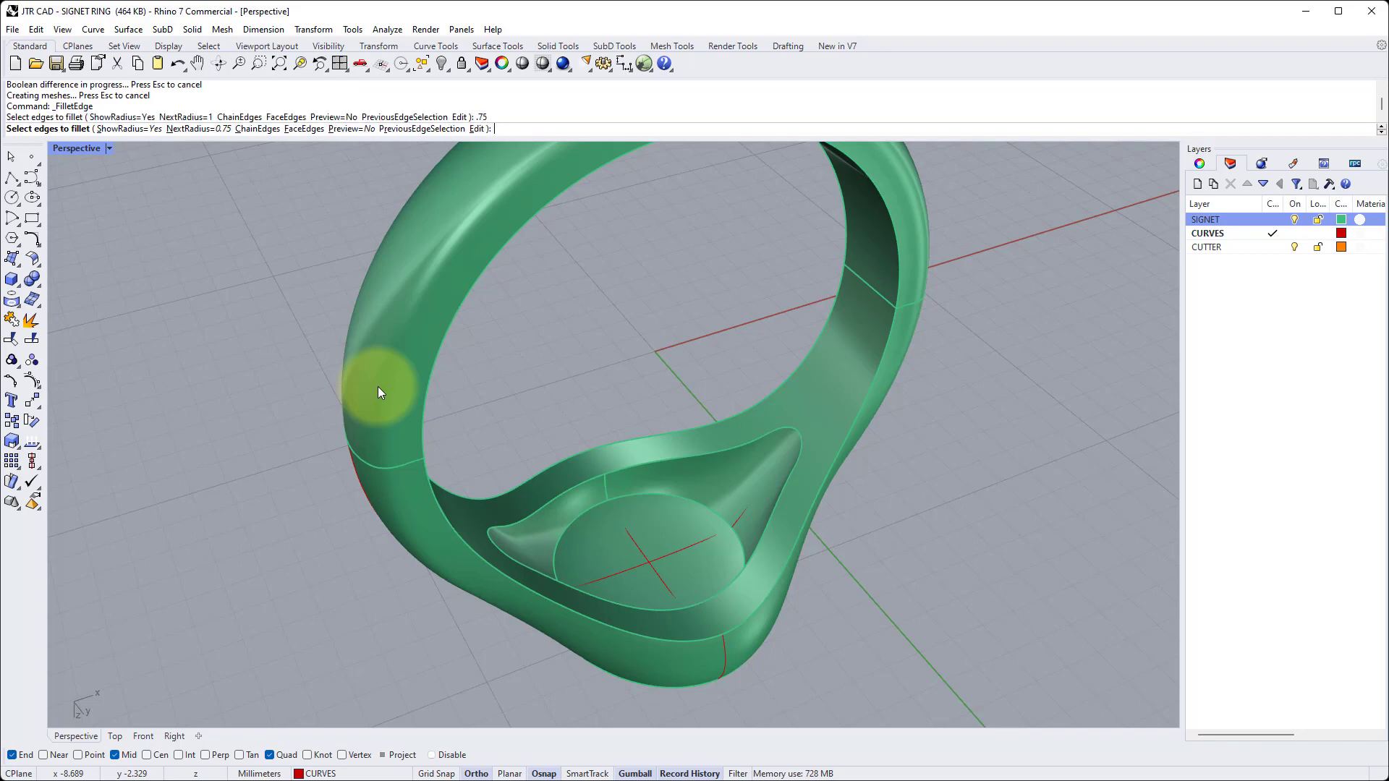
{"action": "left_click", "coordinate": [632, 495]}
{"action": "key", "text": "Return"}
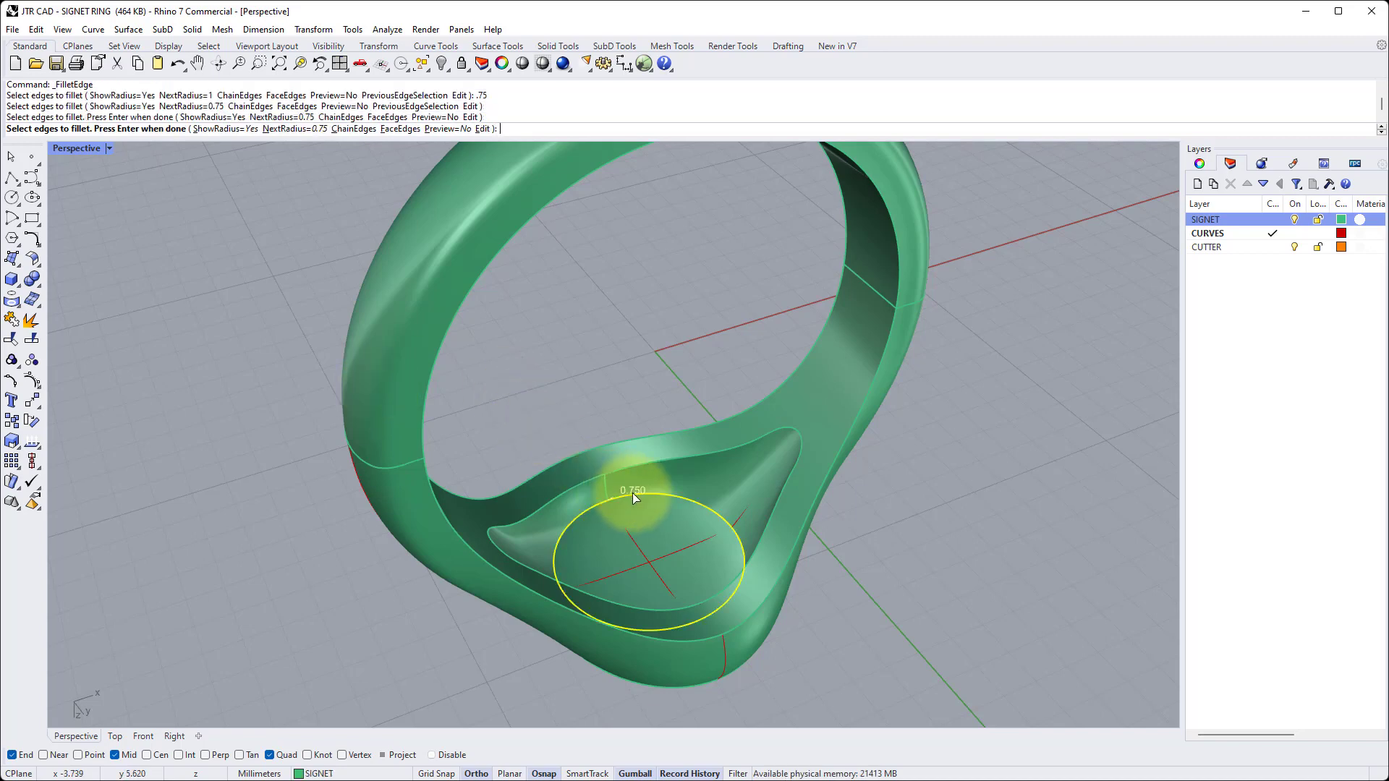
{"action": "key", "text": "Return"}
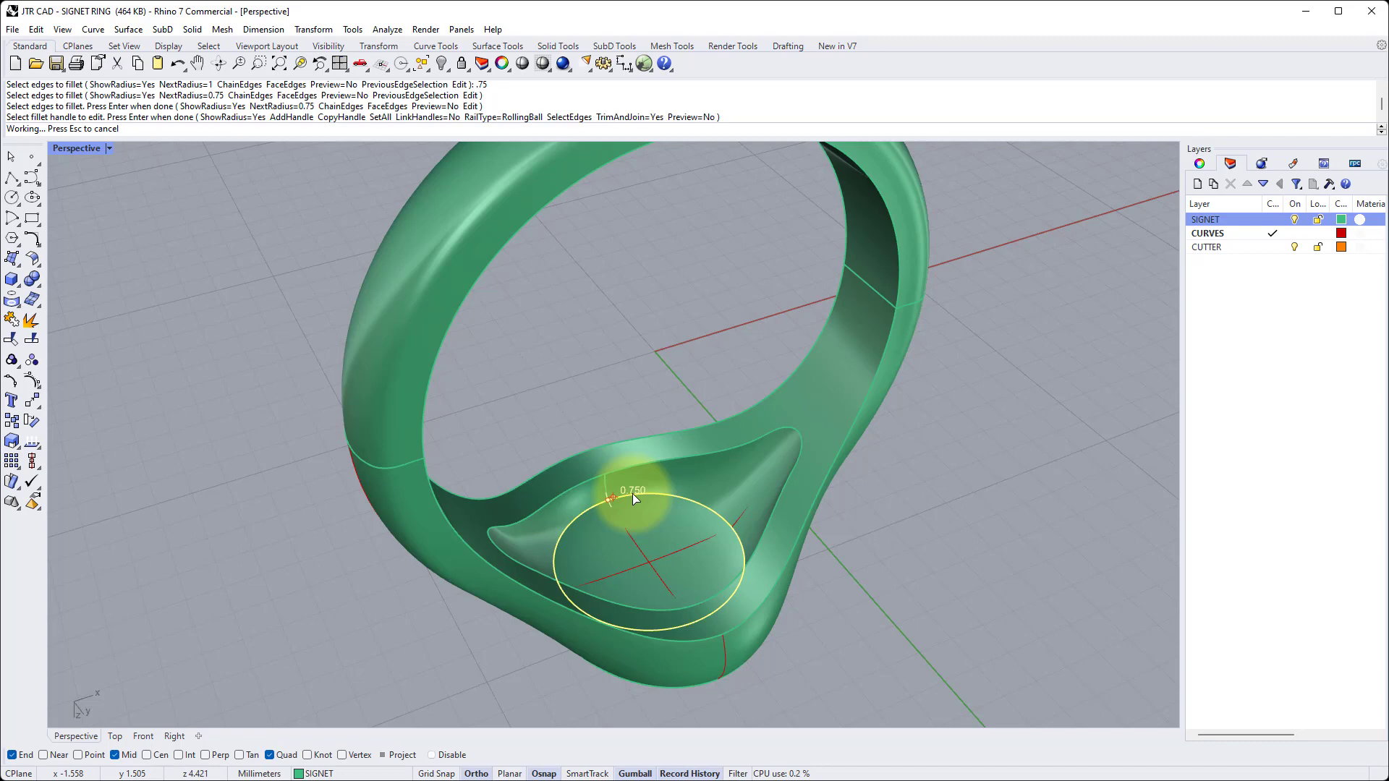
{"action": "right_click_drag", "start_coordinate": [628, 470], "coordinate": [733, 554]}
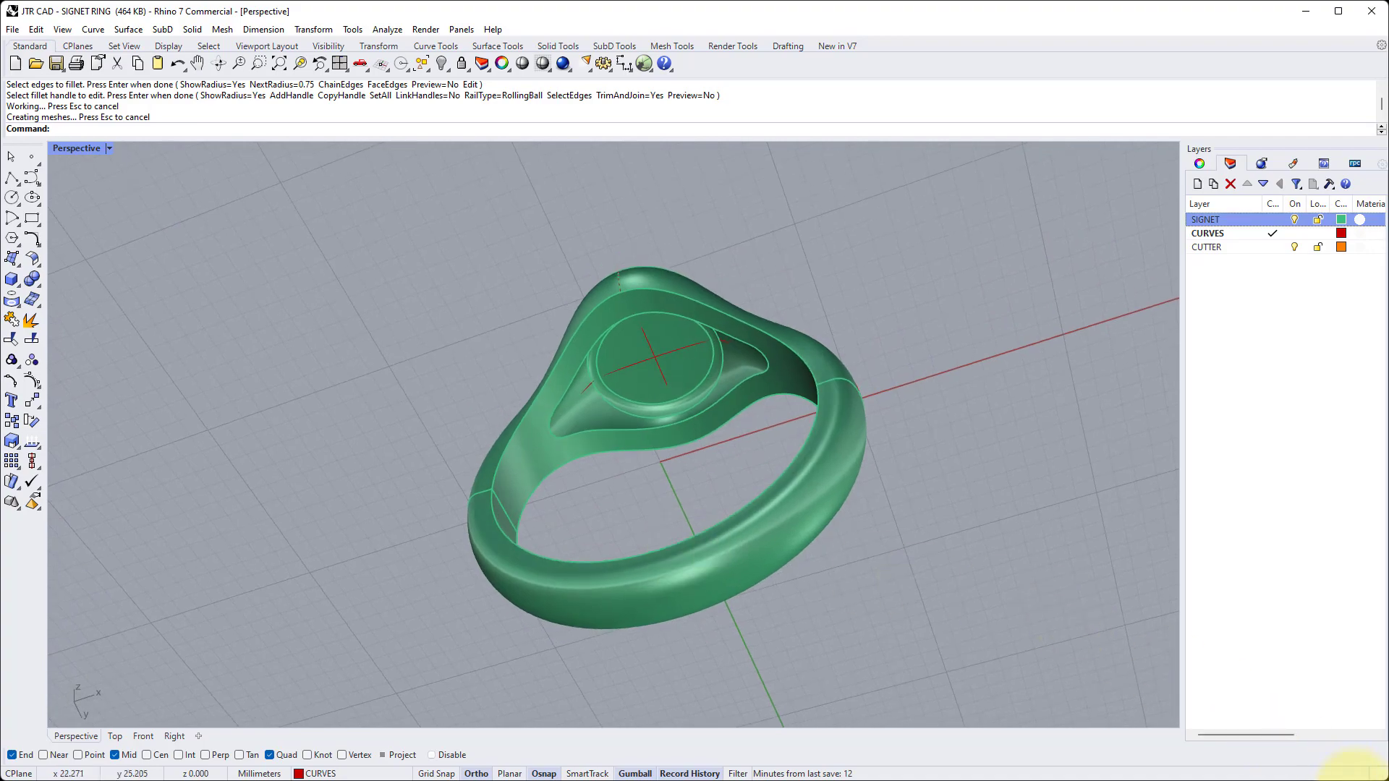